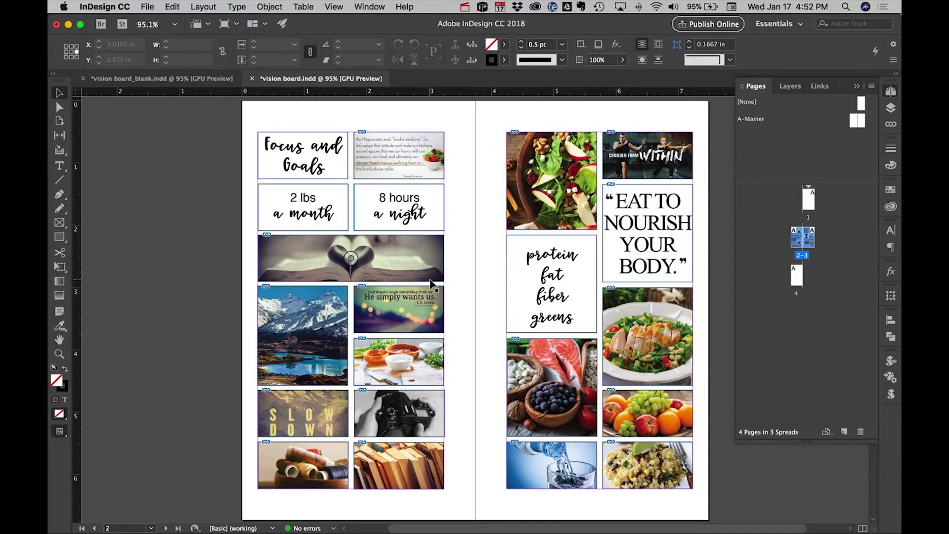
Inspect the text and image frames in the finished vision board document
{"action": "double_click", "coordinate": [555, 280]}
{"action": "key", "text": "super+a"}
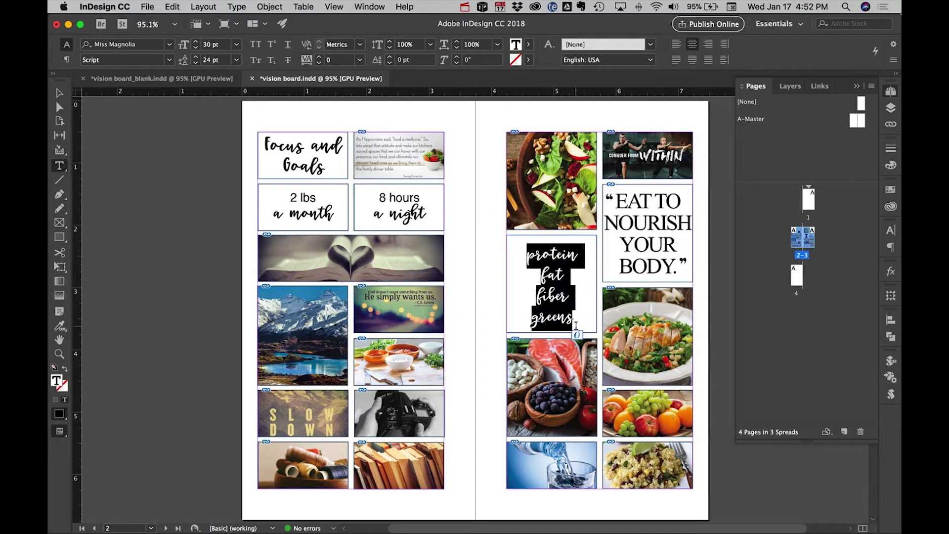
{"action": "left_click", "coordinate": [59, 93]}
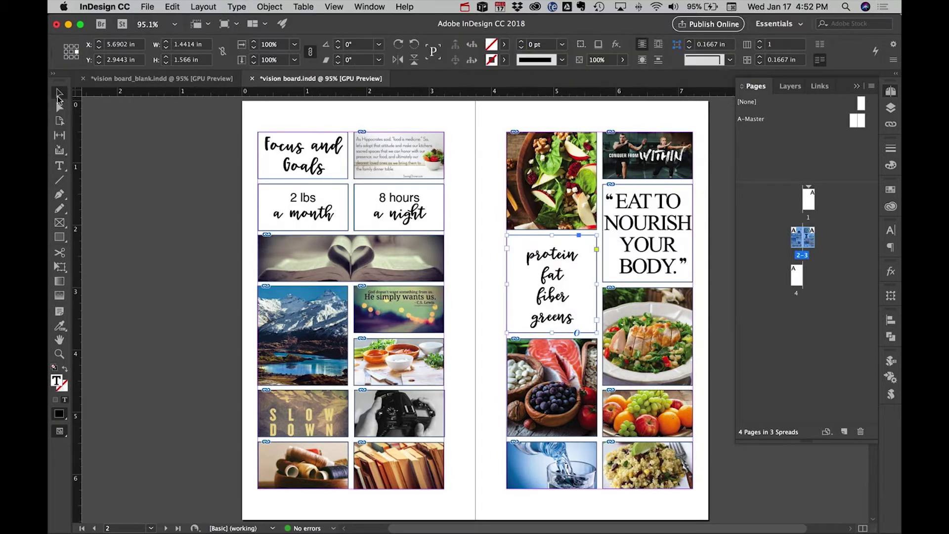
{"action": "left_click", "coordinate": [391, 271]}
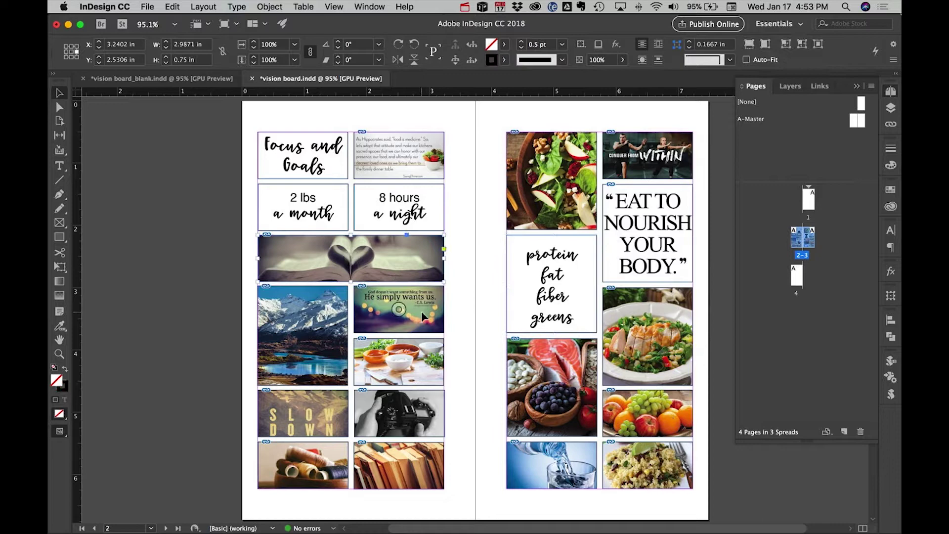
{"action": "left_click", "coordinate": [406, 315]}
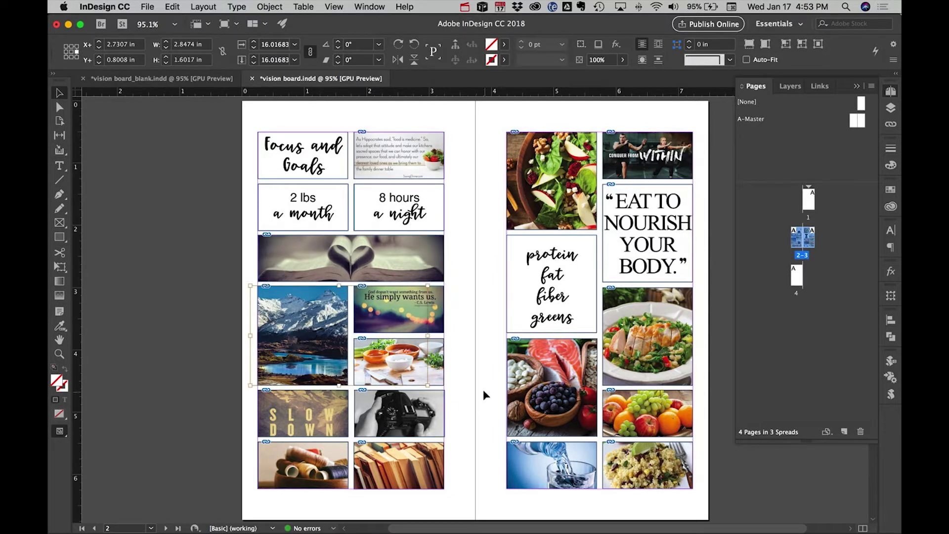
{"action": "double_click", "coordinate": [443, 376]}
{"action": "left_click", "coordinate": [303, 412]}
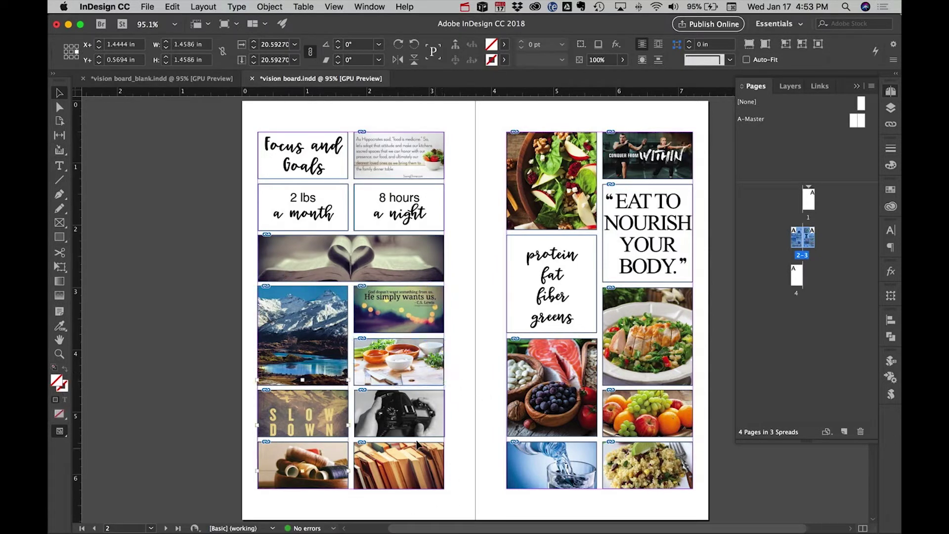
In vision board_blank.indd, draw two borderless frames across the left page's top margin
{"action": "left_click", "coordinate": [160, 78]}
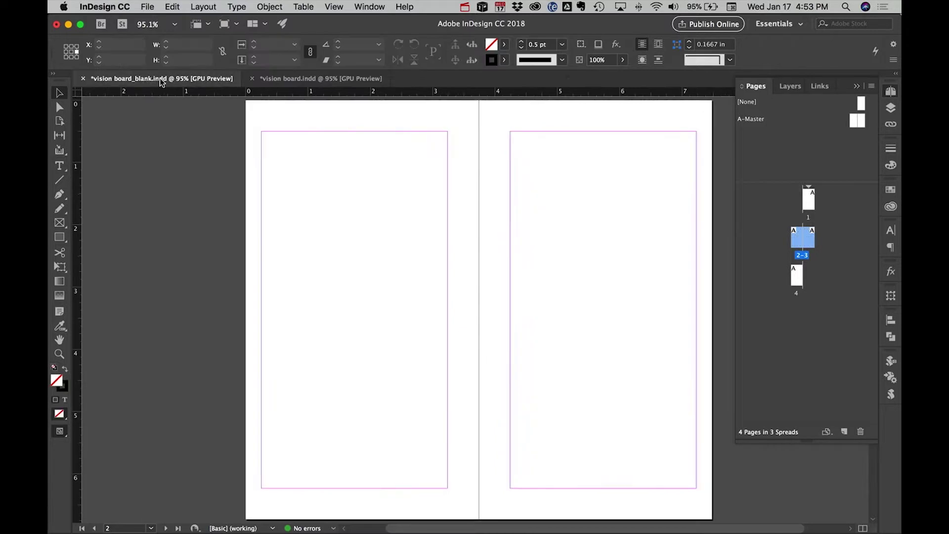
{"action": "left_click", "coordinate": [61, 225]}
{"action": "left_click_drag", "start_coordinate": [261, 132], "coordinate": [354, 195]}
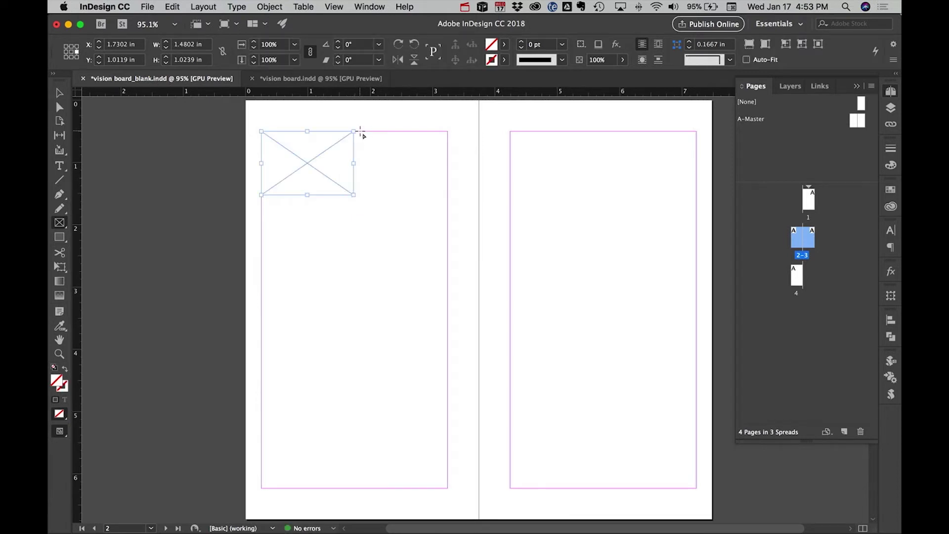
{"action": "left_click_drag", "start_coordinate": [359, 132], "coordinate": [448, 196]}
{"action": "key", "text": "slash"}
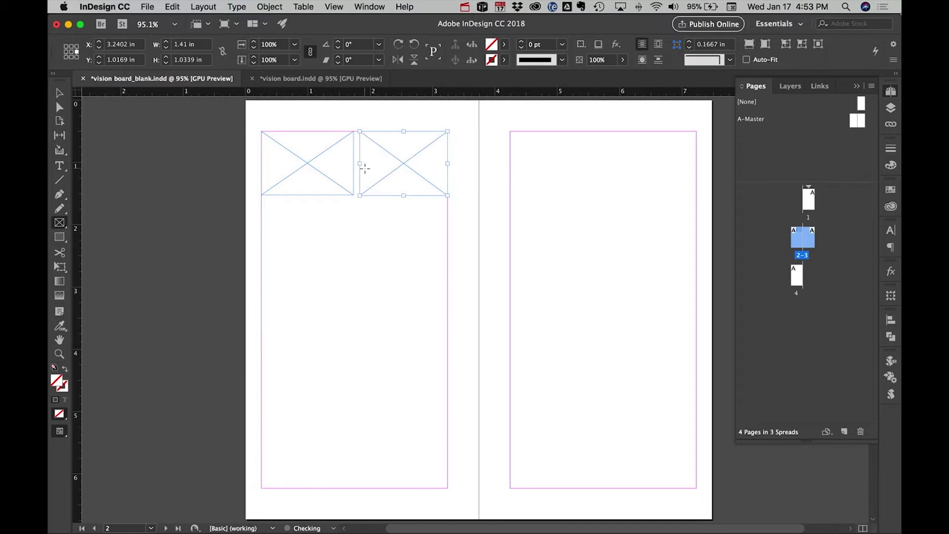
{"action": "left_click", "coordinate": [60, 93]}
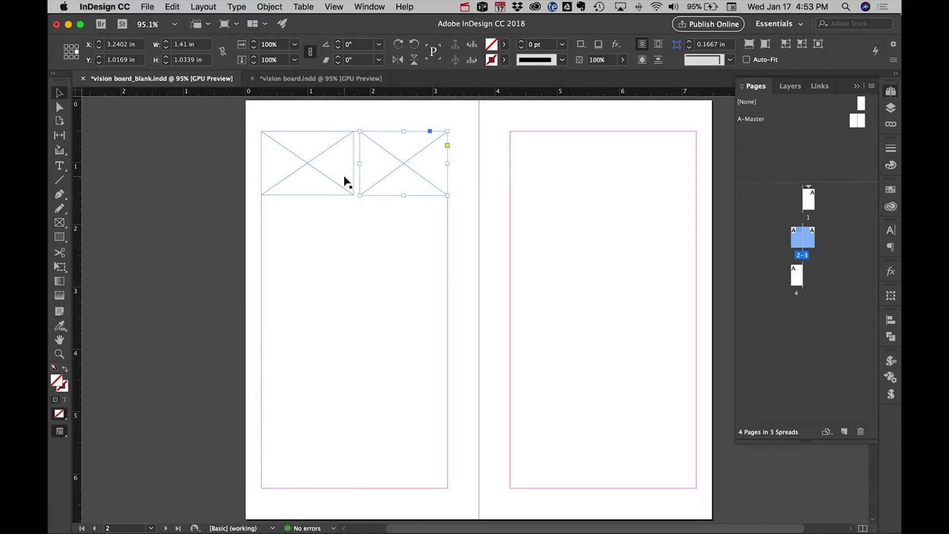
{"action": "left_click_drag", "start_coordinate": [360, 163], "coordinate": [360, 163]}
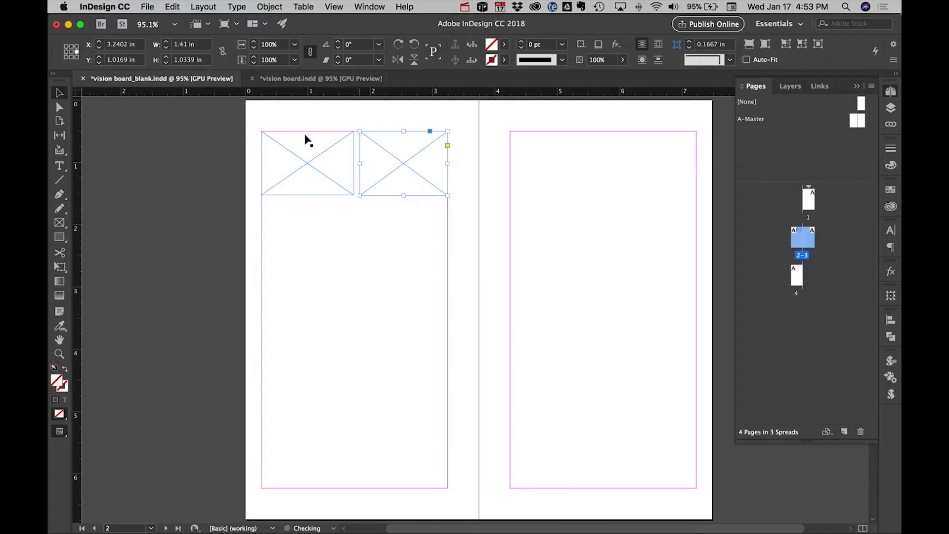
Draw a tall middle-left frame, a tall right-column frame and a bottom-left frame
{"action": "left_click", "coordinate": [60, 224]}
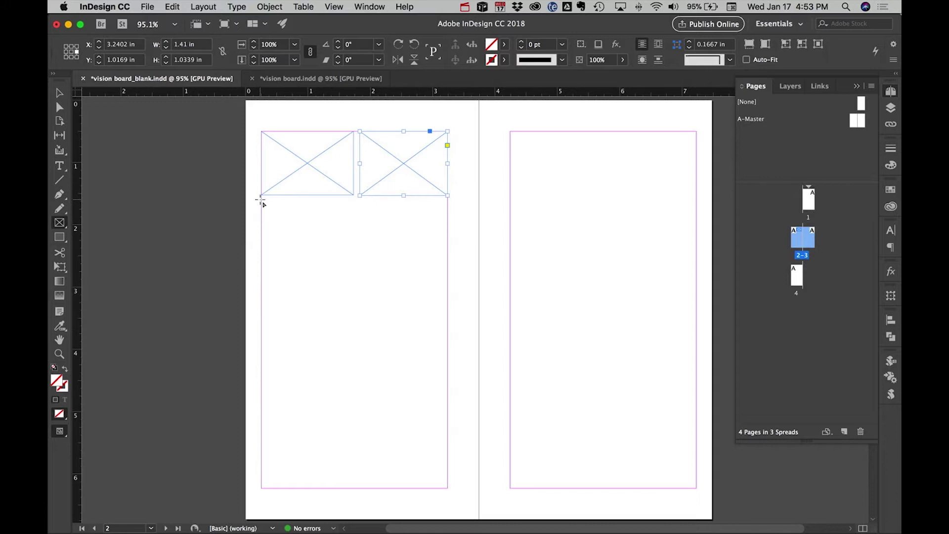
{"action": "left_click_drag", "start_coordinate": [261, 200], "coordinate": [354, 325]}
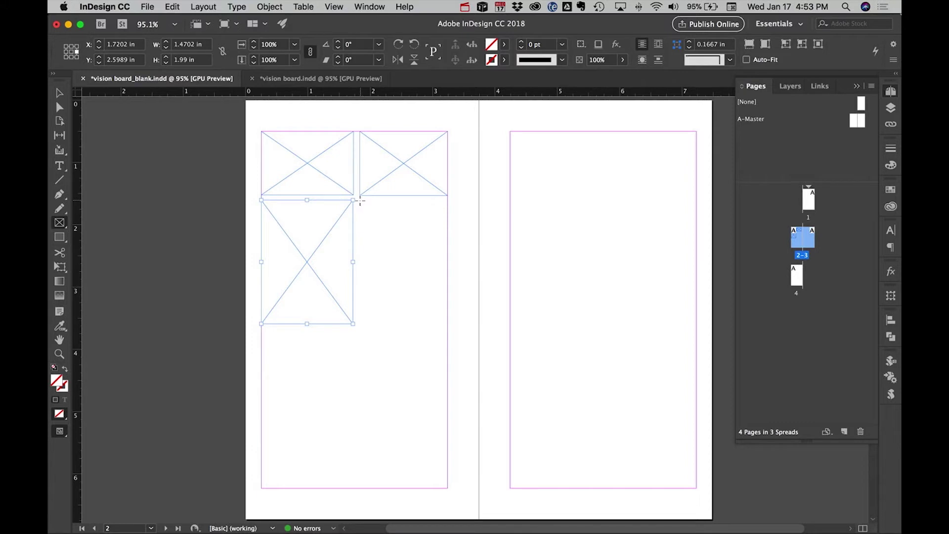
{"action": "left_click_drag", "start_coordinate": [360, 200], "coordinate": [448, 424]}
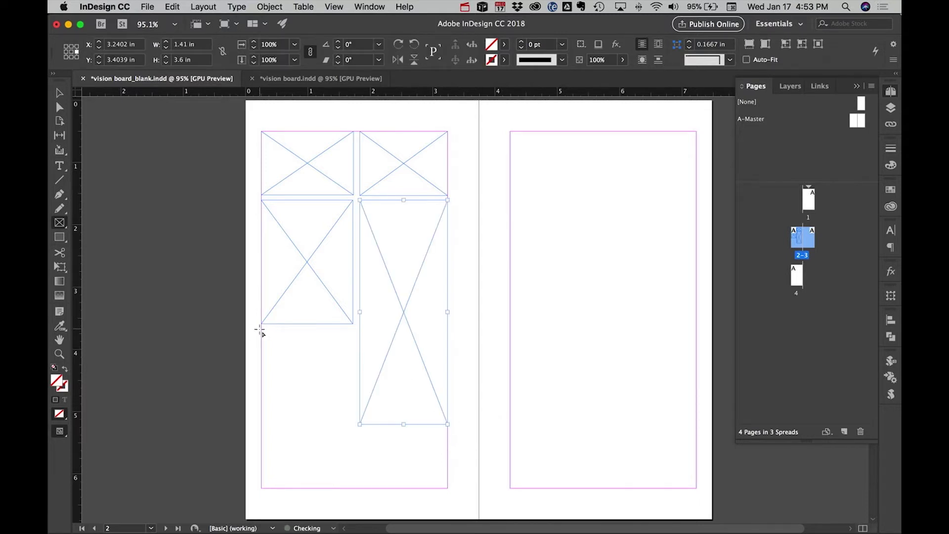
{"action": "left_click_drag", "start_coordinate": [261, 329], "coordinate": [353, 424]}
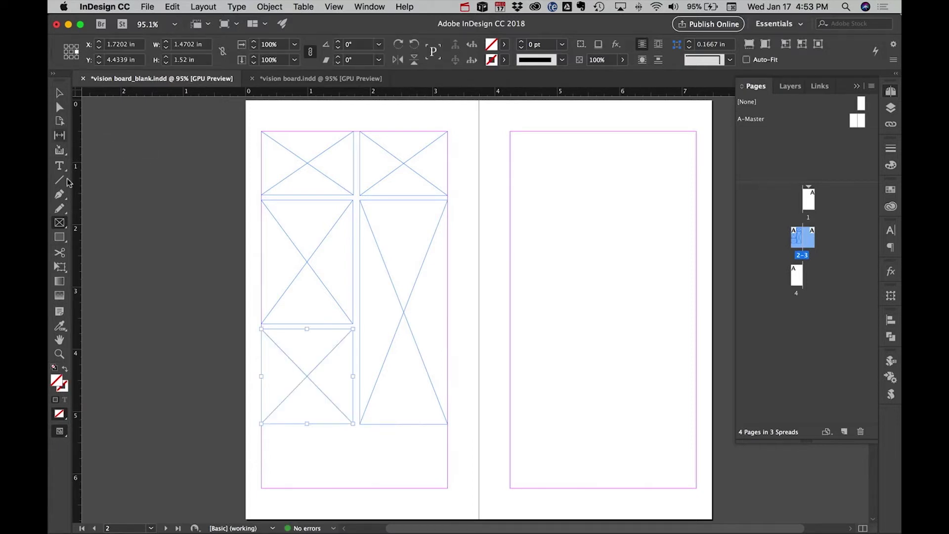
Draw two rectangles side by side along the right page's top margin
{"action": "left_click", "coordinate": [60, 237]}
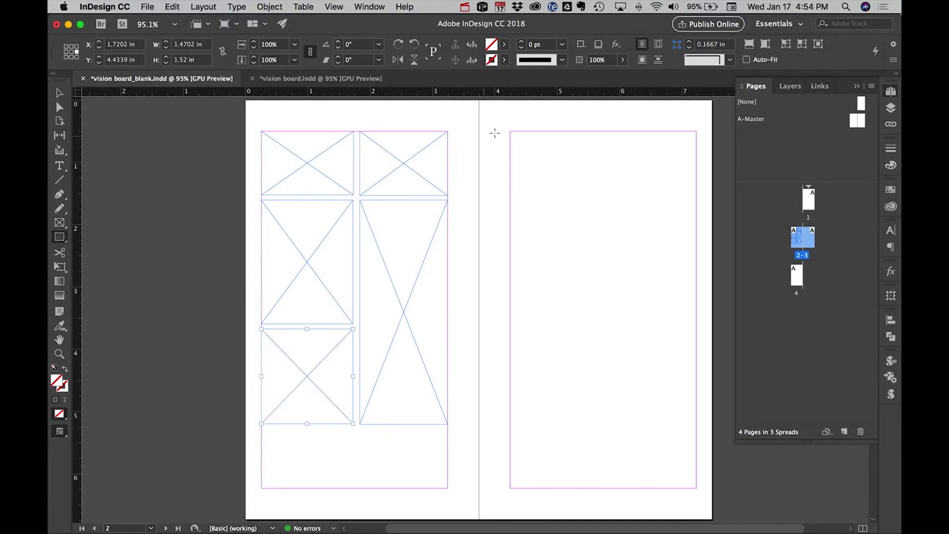
{"action": "left_click_drag", "start_coordinate": [510, 132], "coordinate": [603, 195]}
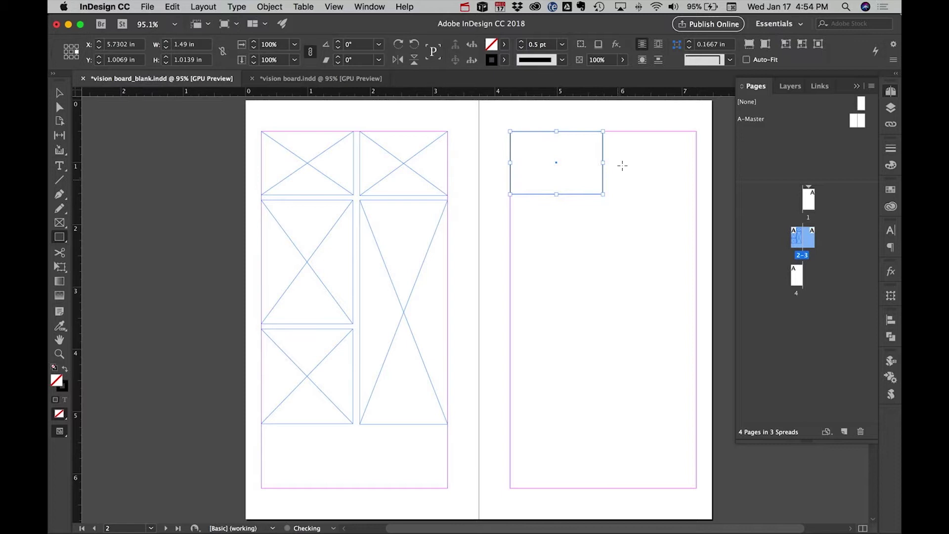
{"action": "mouse_move", "coordinate": [608, 132]}
{"action": "left_mouse_down"}
{"action": "mouse_move", "coordinate": [653, 191]}
{"action": "mouse_move", "coordinate": [697, 194]}
{"action": "left_mouse_up"}
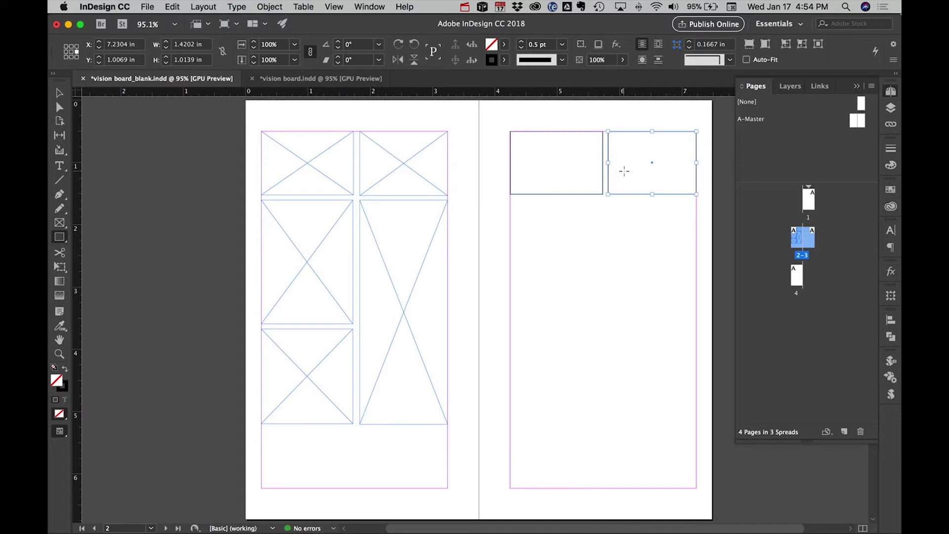
Stretch the left rectangle on the right page down to about 2.27 in tall
{"action": "left_click", "coordinate": [59, 93]}
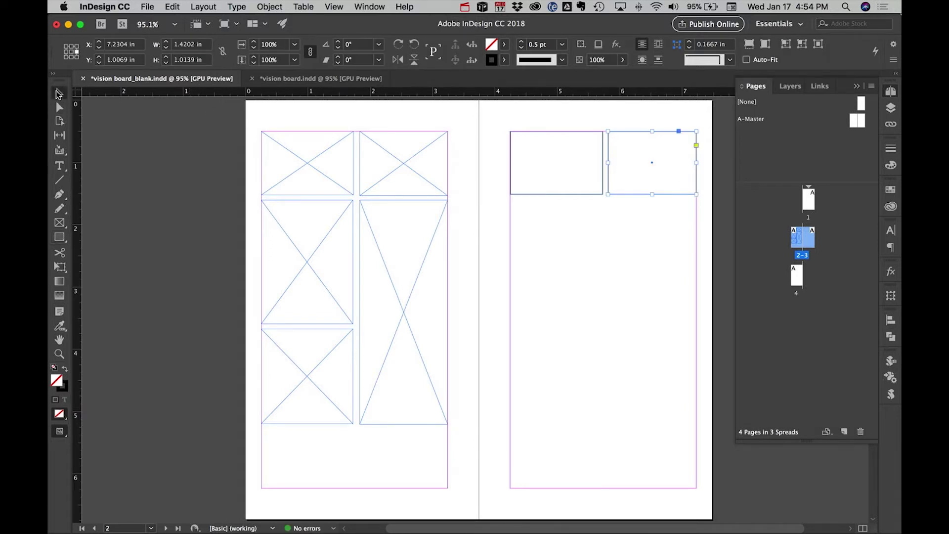
{"action": "left_click", "coordinate": [567, 251]}
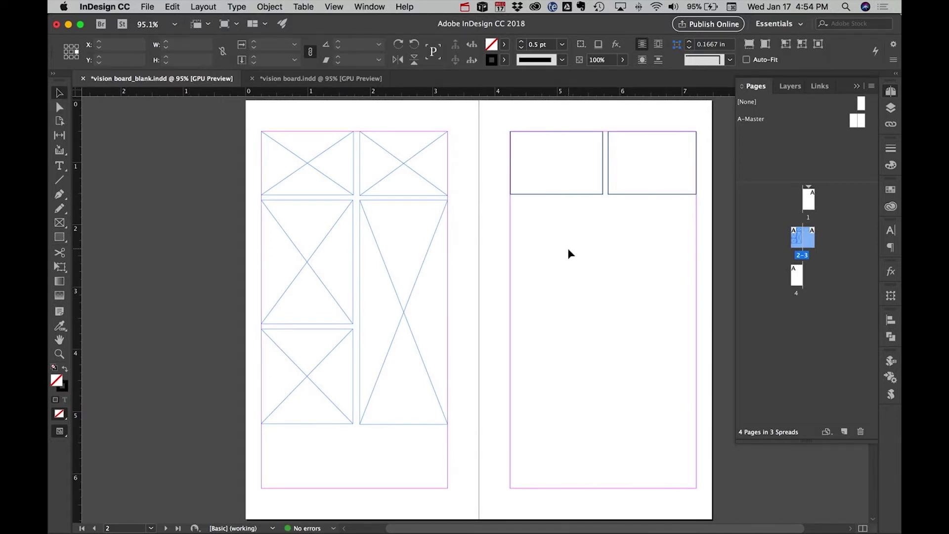
{"action": "left_click", "coordinate": [557, 193]}
{"action": "left_click_drag", "start_coordinate": [557, 194], "coordinate": [559, 274]}
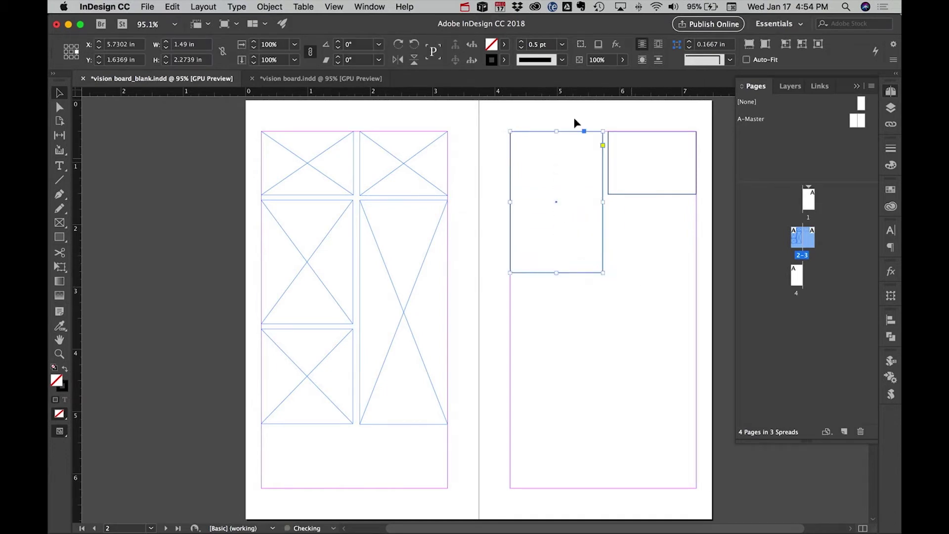
{"action": "left_click", "coordinate": [483, 176]}
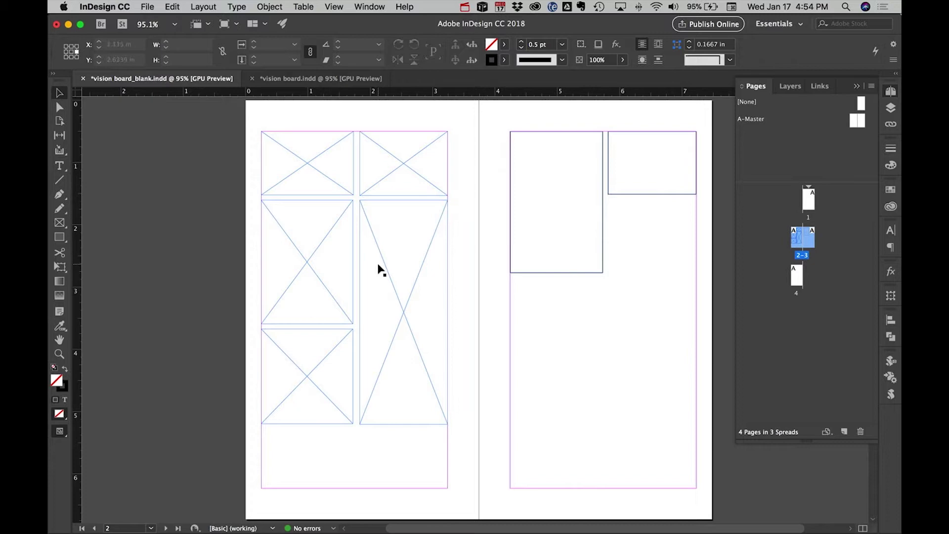
Drag the lettering JPG from Printables into the middle-left frame and the tall right-page rectangle
{"action": "key", "text": "super+Tab"}
{"action": "key", "text": "super+Tab"}
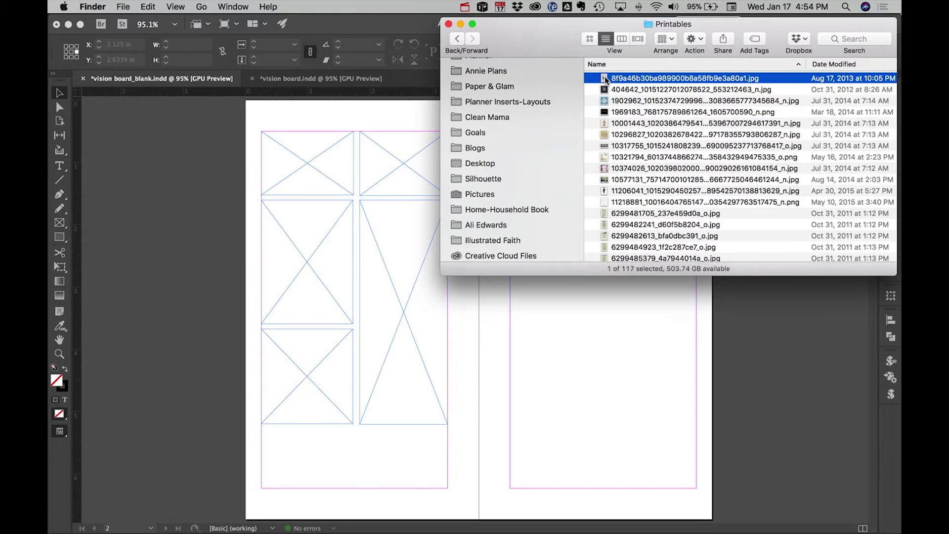
{"action": "left_click_drag", "start_coordinate": [604, 77], "coordinate": [311, 274]}
{"action": "left_click_drag", "start_coordinate": [529, 23], "coordinate": [716, 235]}
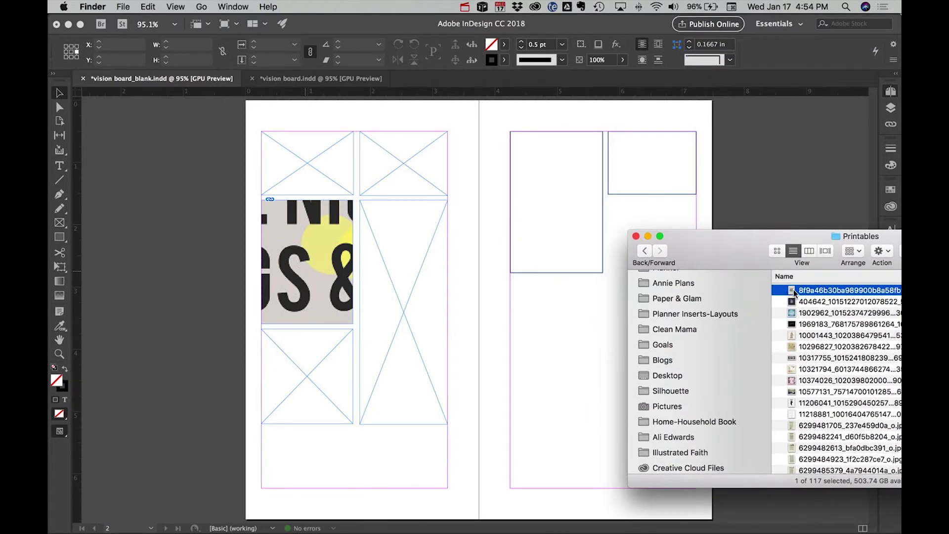
{"action": "left_click_drag", "start_coordinate": [794, 291], "coordinate": [549, 204]}
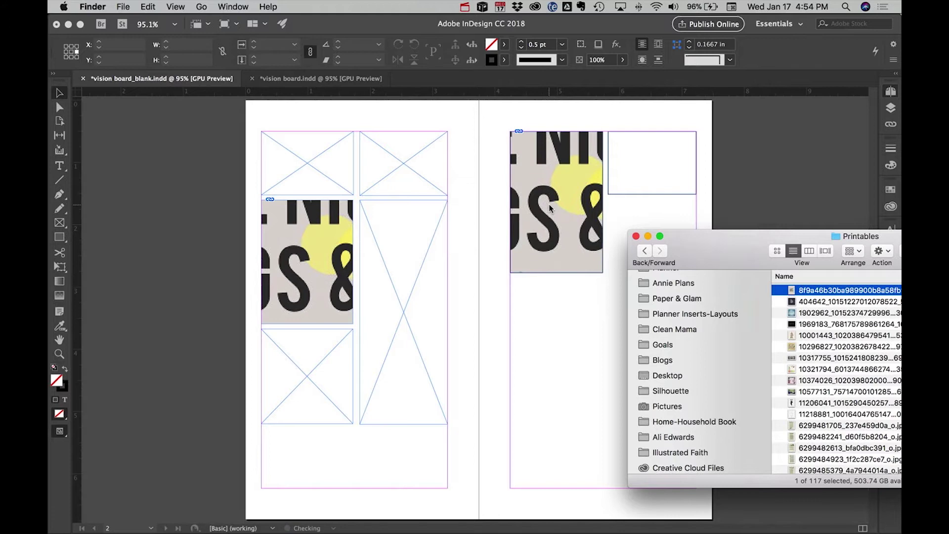
{"action": "left_click", "coordinate": [549, 204]}
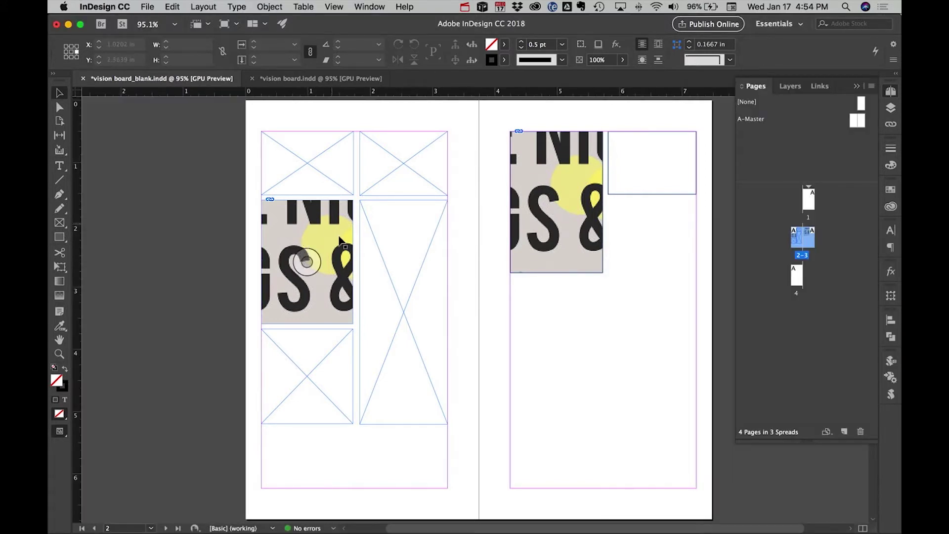
Select the left-page quote image and scale it down to about 41.6%
{"action": "left_click", "coordinate": [335, 252]}
{"action": "left_click", "coordinate": [325, 266]}
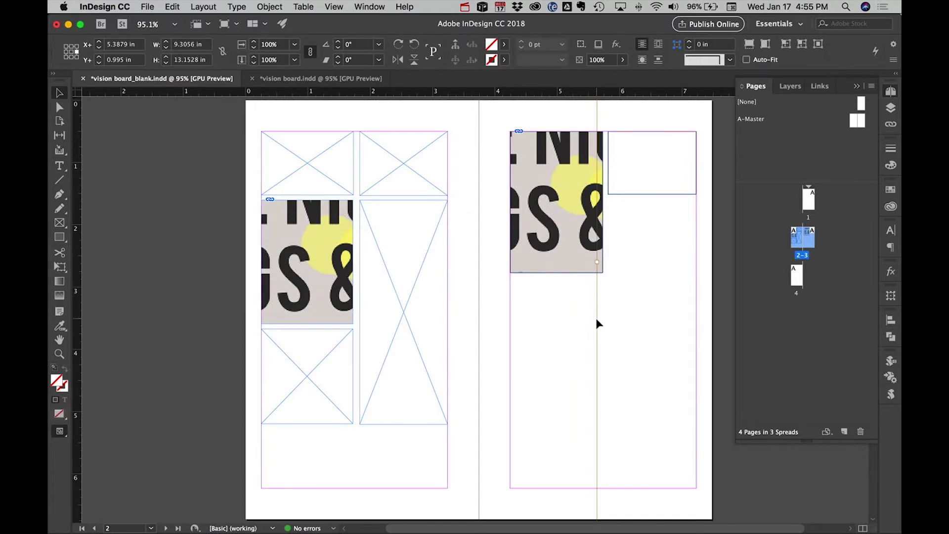
{"action": "scroll", "coordinate": [596, 319], "scroll_direction": "down", "scroll_amount": 5}
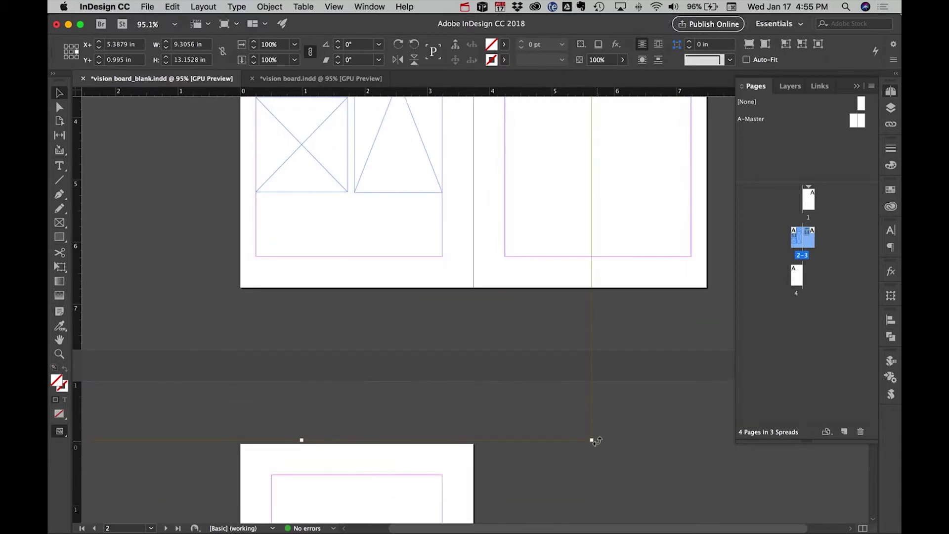
{"action": "scroll", "coordinate": [594, 455], "scroll_direction": "down", "scroll_amount": 2}
{"action": "scroll", "coordinate": [593, 455], "scroll_direction": "left", "scroll_amount": 2}
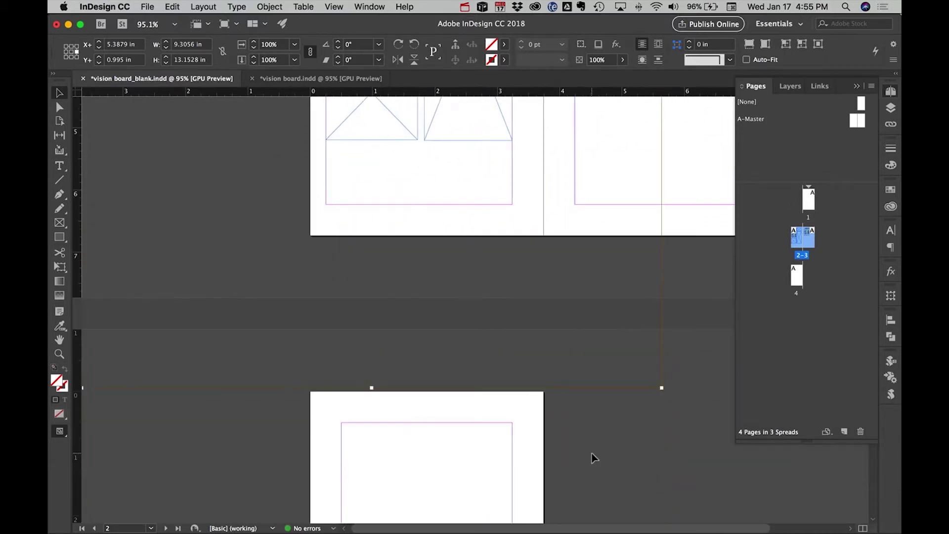
{"action": "scroll", "coordinate": [592, 453], "scroll_direction": "up", "scroll_amount": 2}
{"action": "scroll", "coordinate": [592, 453], "scroll_direction": "right", "scroll_amount": 1}
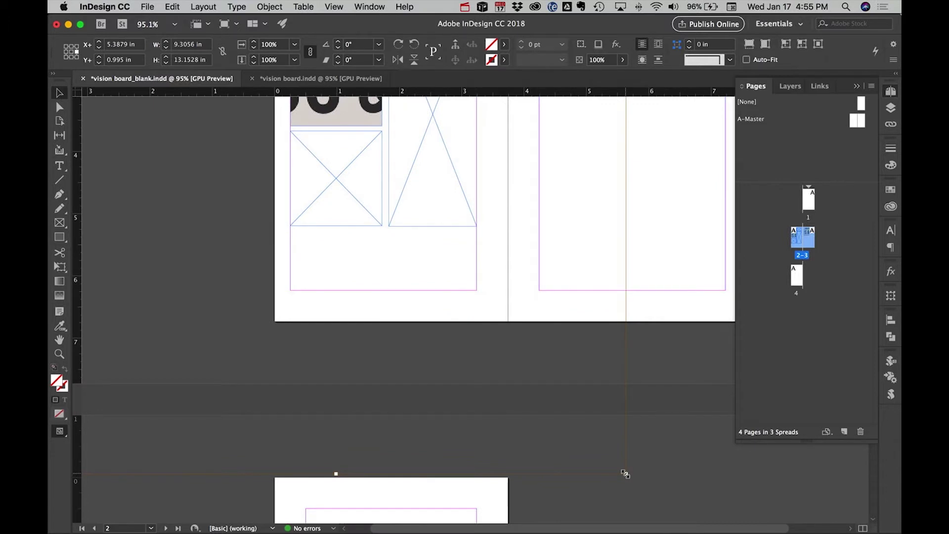
{"action": "left_click_drag", "start_coordinate": [625, 474], "coordinate": [553, 307]}
{"action": "scroll", "coordinate": [374, 166], "scroll_direction": "up", "scroll_amount": 3}
{"action": "scroll", "coordinate": [374, 166], "scroll_direction": "left", "scroll_amount": 1}
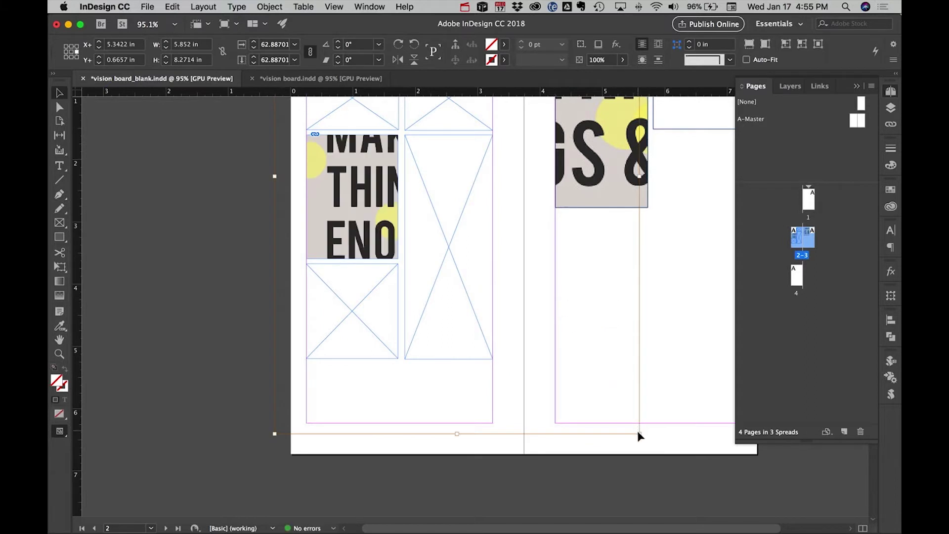
{"action": "left_click_drag", "start_coordinate": [639, 434], "coordinate": [428, 259]}
Shrink and reposition the quote image to about 1.67 × 2.36 in so it fits its frame
{"action": "left_click_drag", "start_coordinate": [347, 174], "coordinate": [367, 373]}
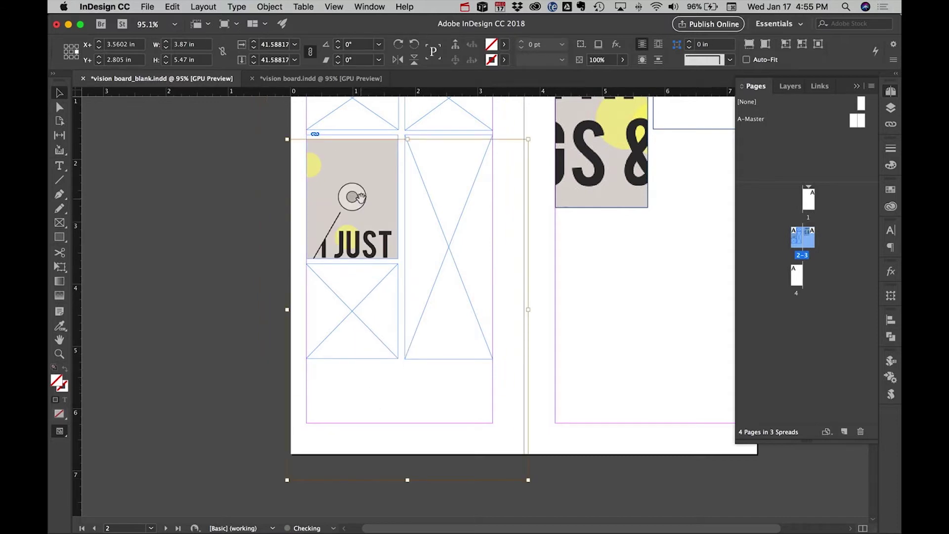
{"action": "left_click_drag", "start_coordinate": [363, 201], "coordinate": [347, 164]}
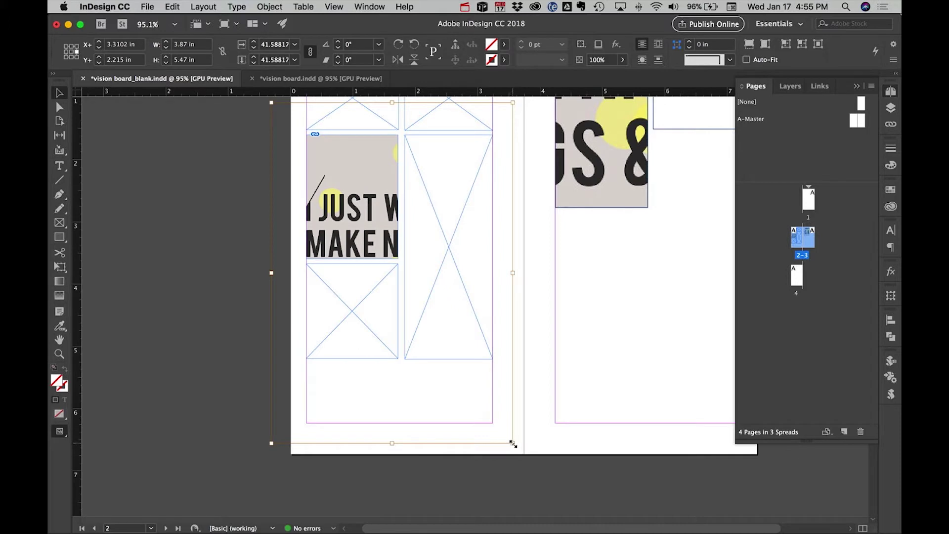
{"action": "left_click_drag", "start_coordinate": [512, 444], "coordinate": [399, 230]}
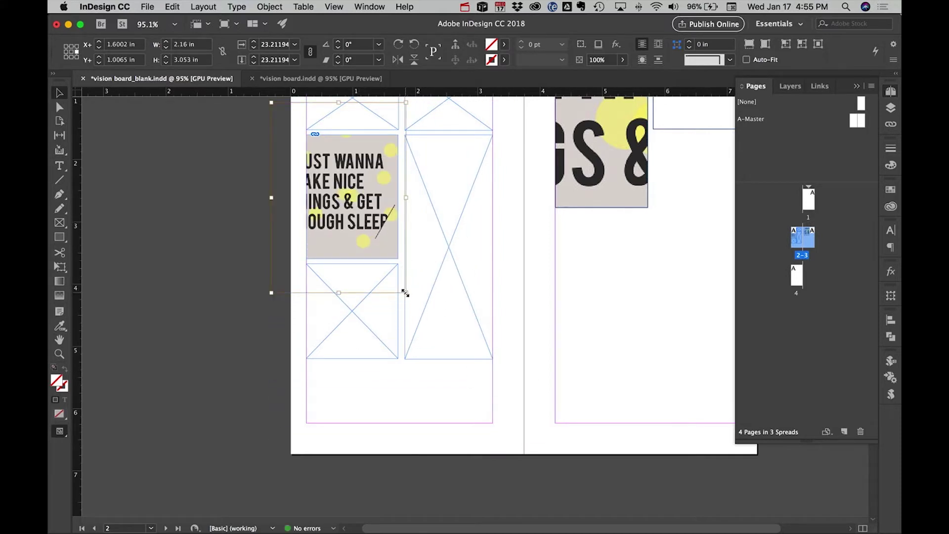
{"action": "left_click_drag", "start_coordinate": [404, 294], "coordinate": [385, 261]}
{"action": "mouse_move", "coordinate": [352, 195]}
{"action": "left_mouse_down"}
{"action": "mouse_move", "coordinate": [346, 187]}
{"action": "mouse_move", "coordinate": [362, 200]}
{"action": "left_mouse_up"}
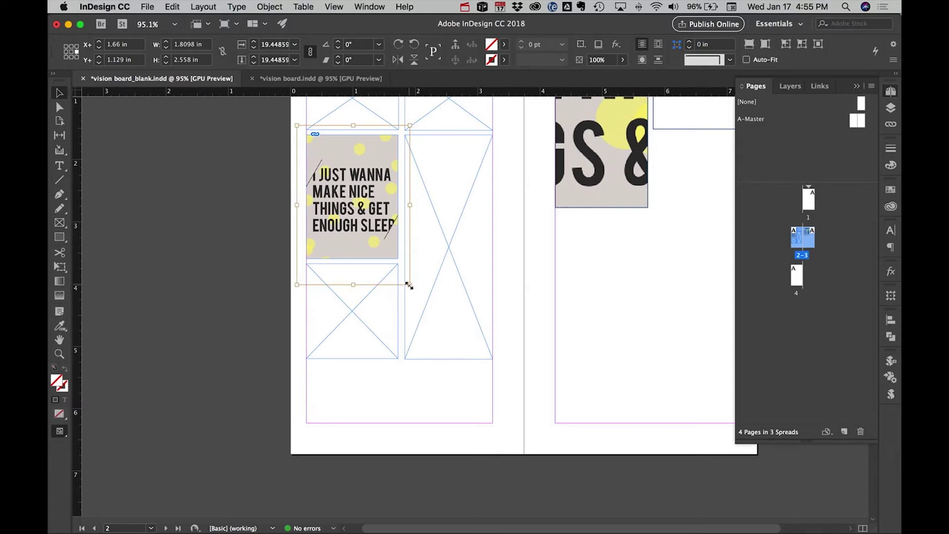
{"action": "left_click_drag", "start_coordinate": [409, 285], "coordinate": [401, 273]}
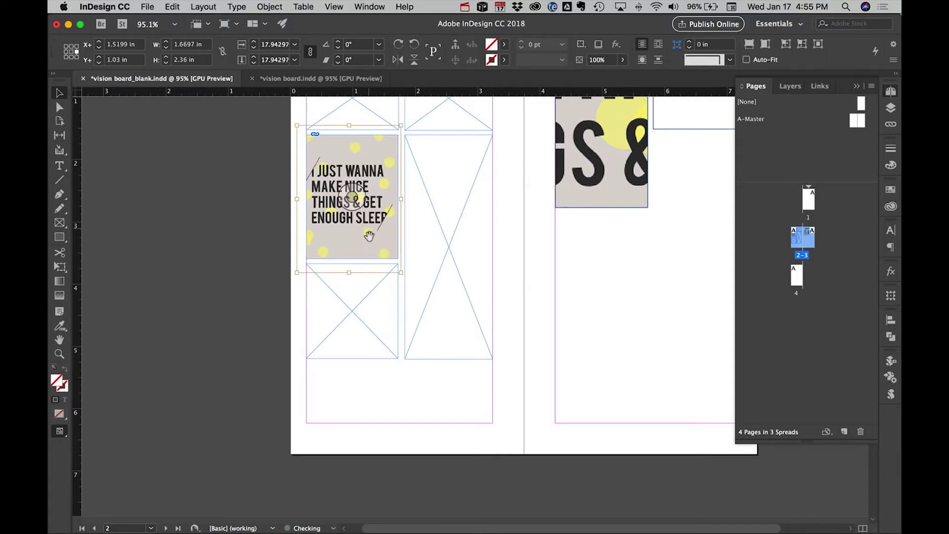
{"action": "left_click_drag", "start_coordinate": [371, 236], "coordinate": [374, 238]}
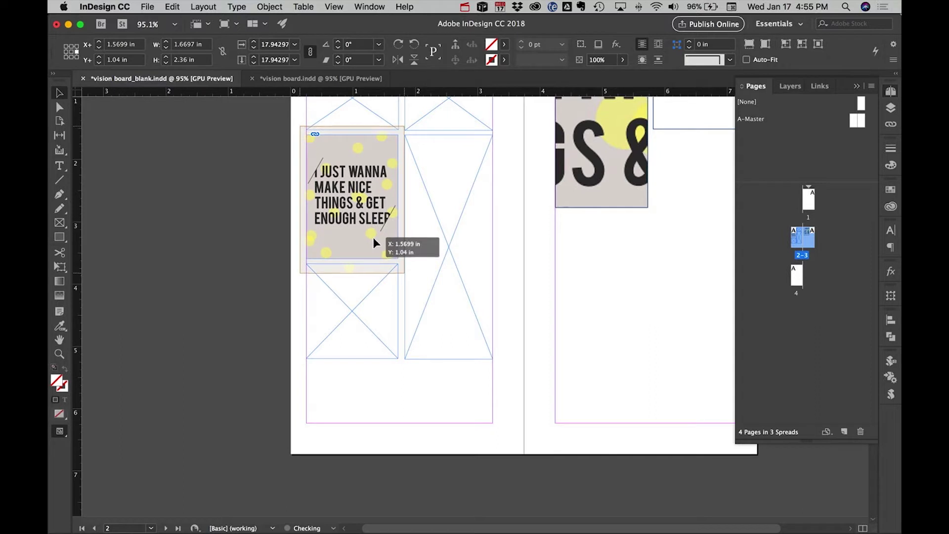
{"action": "key", "text": "super+z"}
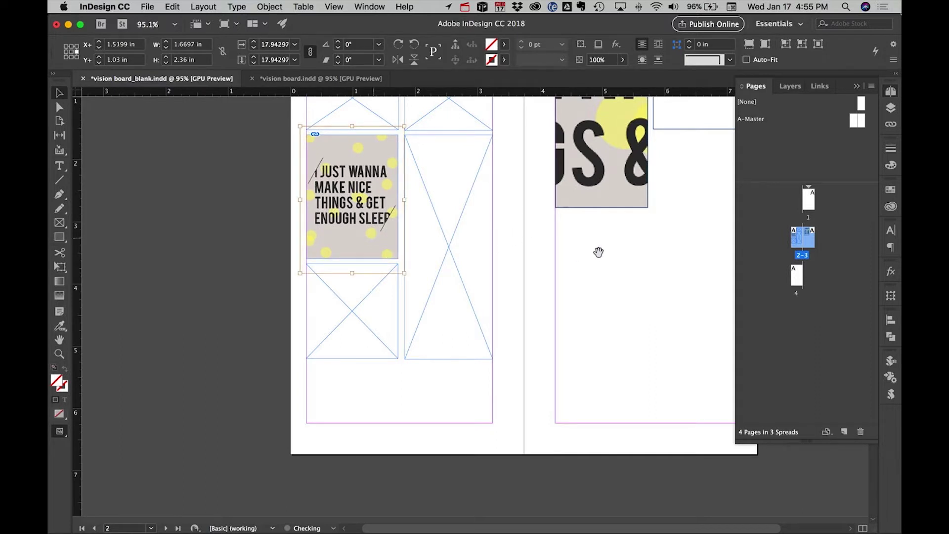
{"action": "scroll", "coordinate": [565, 255], "scroll_direction": "left", "scroll_amount": 5}
{"action": "scroll", "coordinate": [565, 255], "scroll_direction": "up", "scroll_amount": 3}
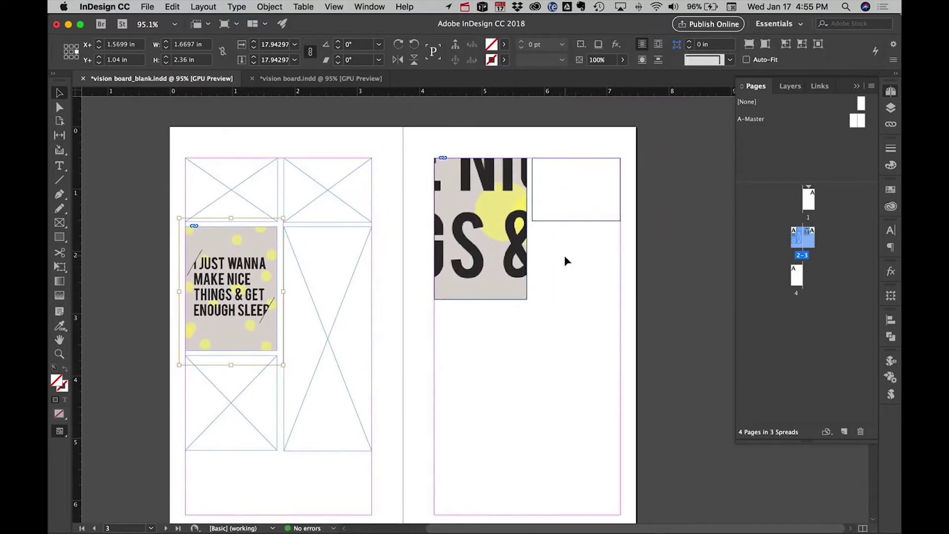
Select the right-page quote image and scale it down to about 58%
{"action": "left_click", "coordinate": [480, 223]}
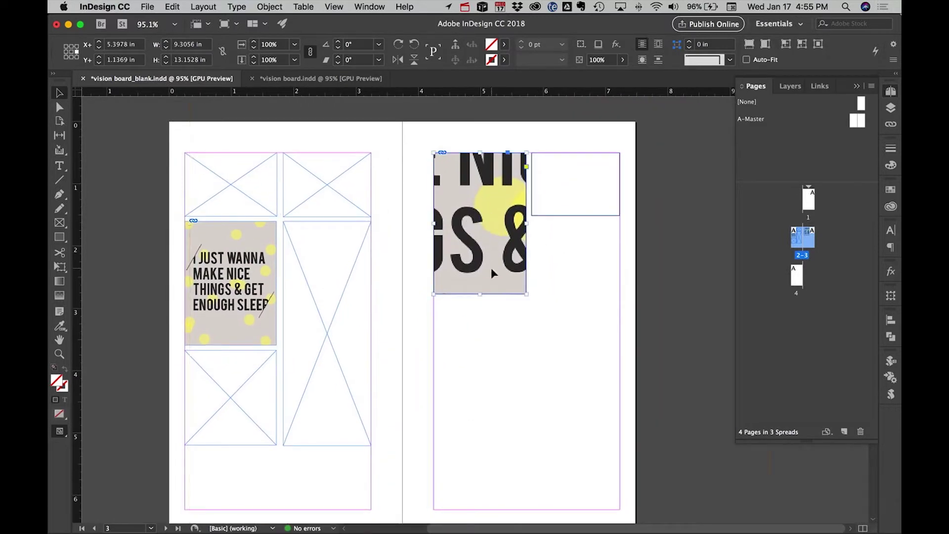
{"action": "left_click", "coordinate": [505, 206]}
{"action": "scroll", "coordinate": [504, 206], "scroll_direction": "down", "scroll_amount": 1}
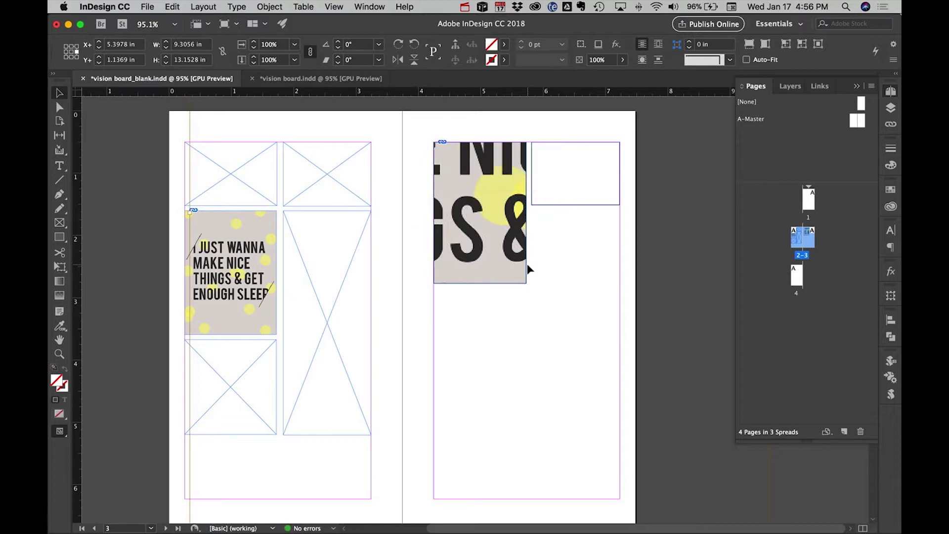
{"action": "scroll", "coordinate": [528, 267], "scroll_direction": "down", "scroll_amount": 1}
{"action": "scroll", "coordinate": [527, 267], "scroll_direction": "up", "scroll_amount": 5}
{"action": "scroll", "coordinate": [527, 268], "scroll_direction": "up", "scroll_amount": 4}
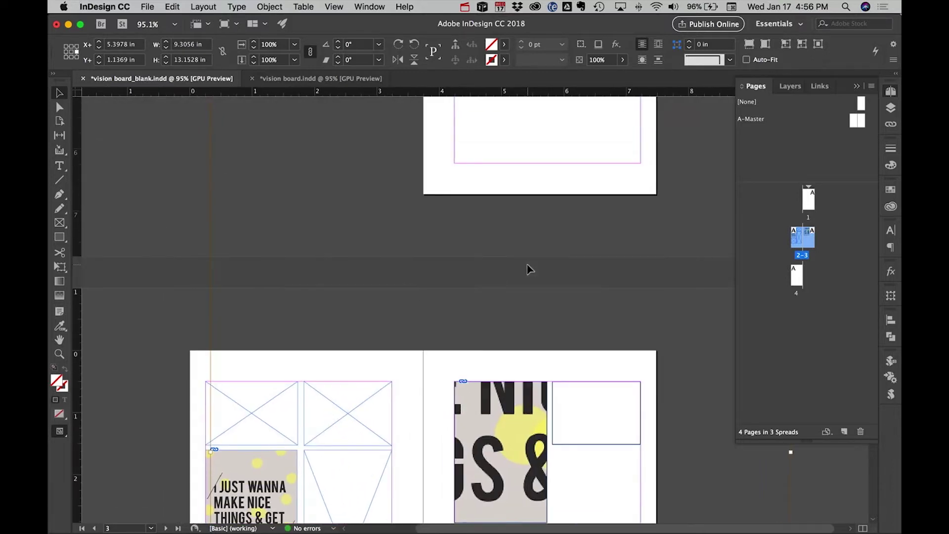
{"action": "scroll", "coordinate": [528, 269], "scroll_direction": "down", "scroll_amount": 10}
{"action": "scroll", "coordinate": [528, 268], "scroll_direction": "down", "scroll_amount": 4}
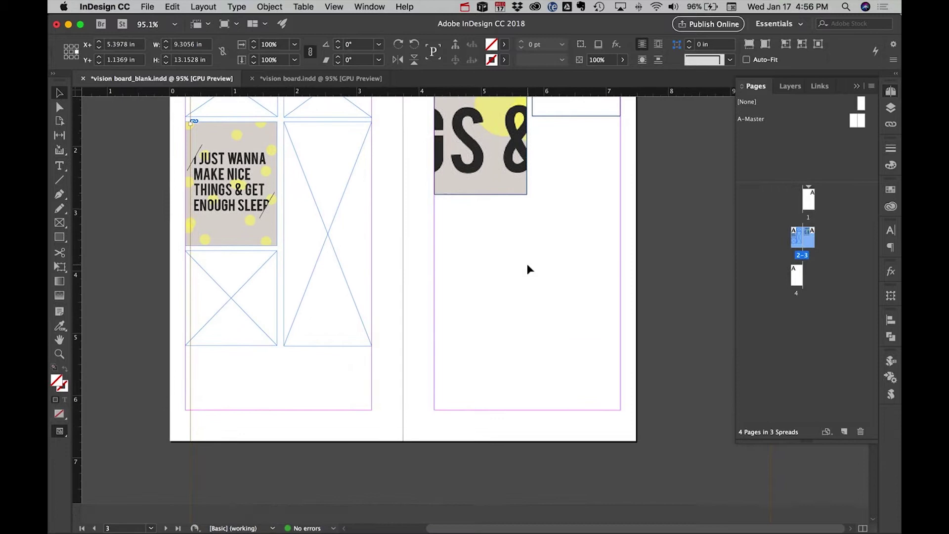
{"action": "scroll", "coordinate": [528, 267], "scroll_direction": "up", "scroll_amount": 1}
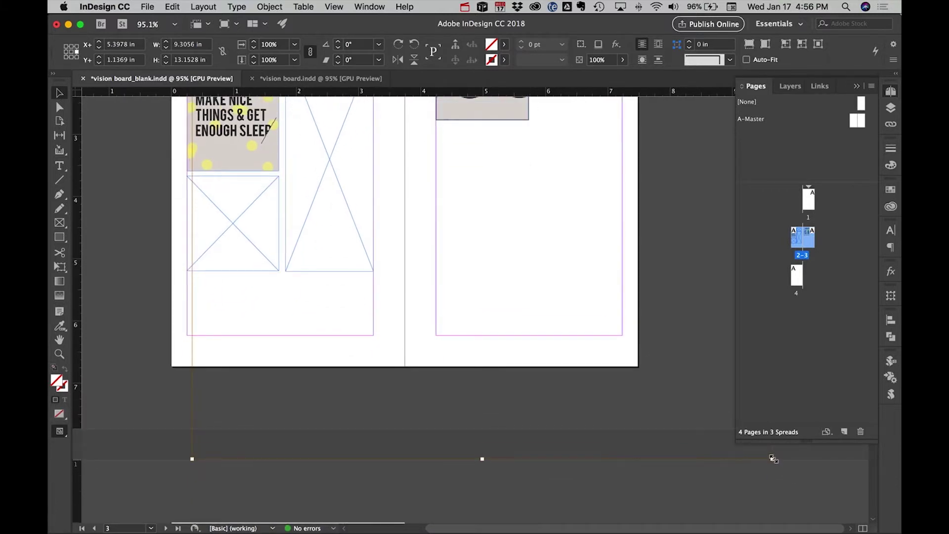
{"action": "left_click", "coordinate": [857, 86]}
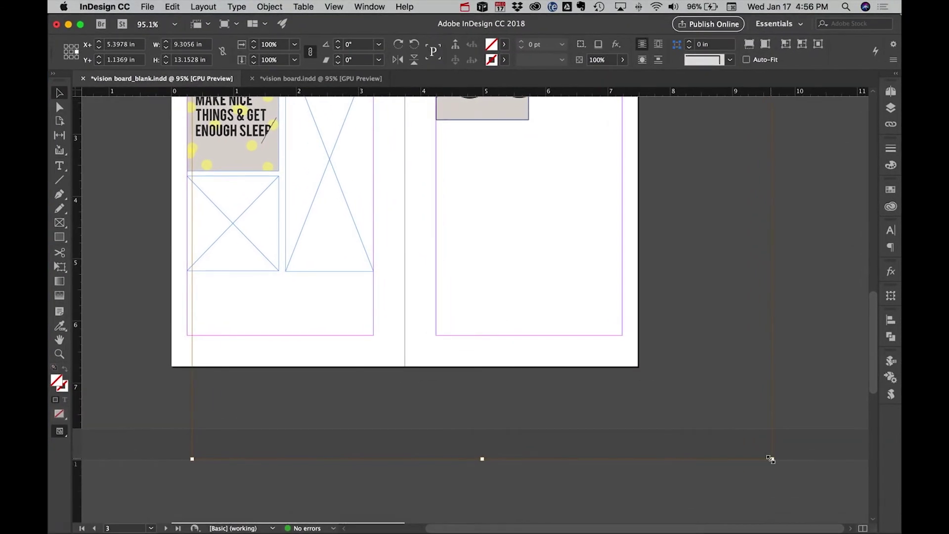
{"action": "left_click_drag", "start_coordinate": [773, 459], "coordinate": [527, 154]}
Shrink the image to about 33% so the whole quote fits, then show the finished vision board
{"action": "scroll", "coordinate": [528, 155], "scroll_direction": "up", "scroll_amount": 10}
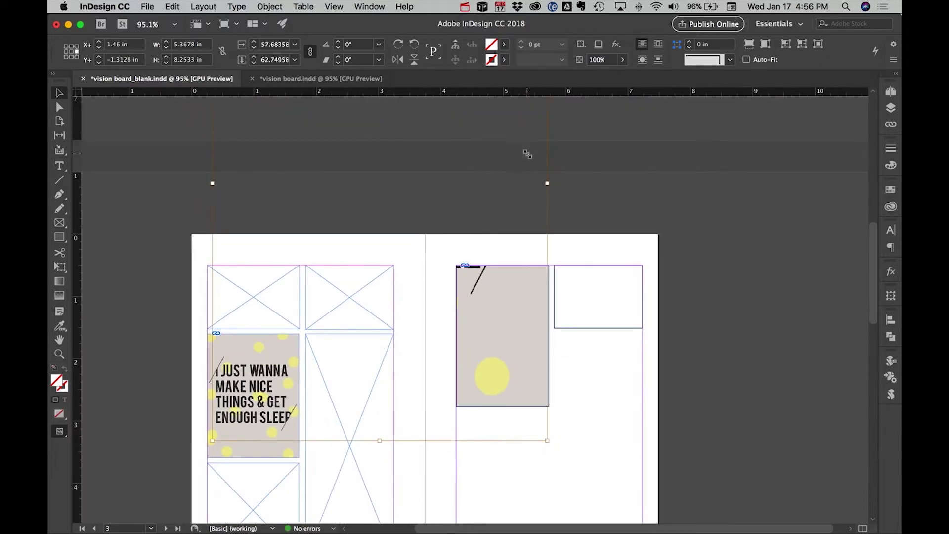
{"action": "left_click_drag", "start_coordinate": [473, 276], "coordinate": [684, 420]}
{"action": "scroll", "coordinate": [687, 423], "scroll_direction": "down", "scroll_amount": 10}
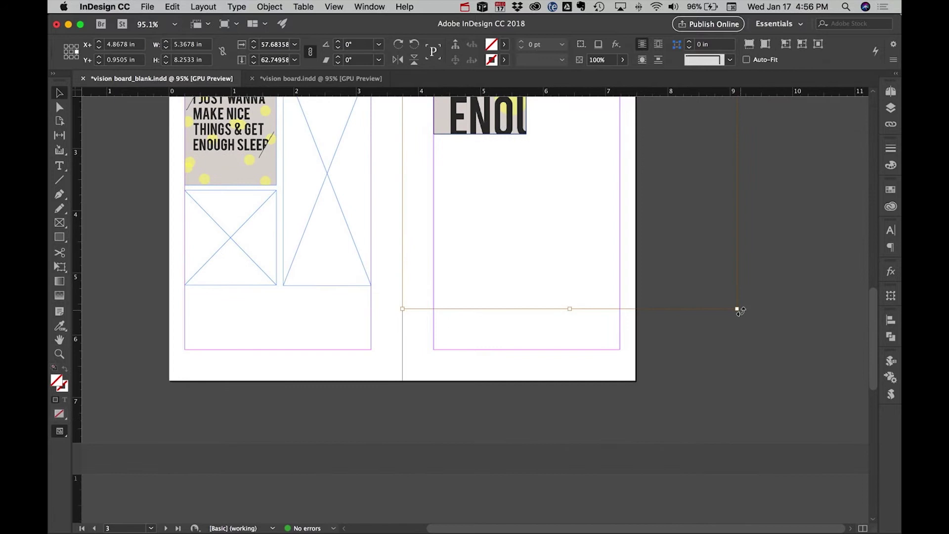
{"action": "left_click_drag", "start_coordinate": [733, 307], "coordinate": [540, 141]}
{"action": "scroll", "coordinate": [541, 142], "scroll_direction": "up", "scroll_amount": 11}
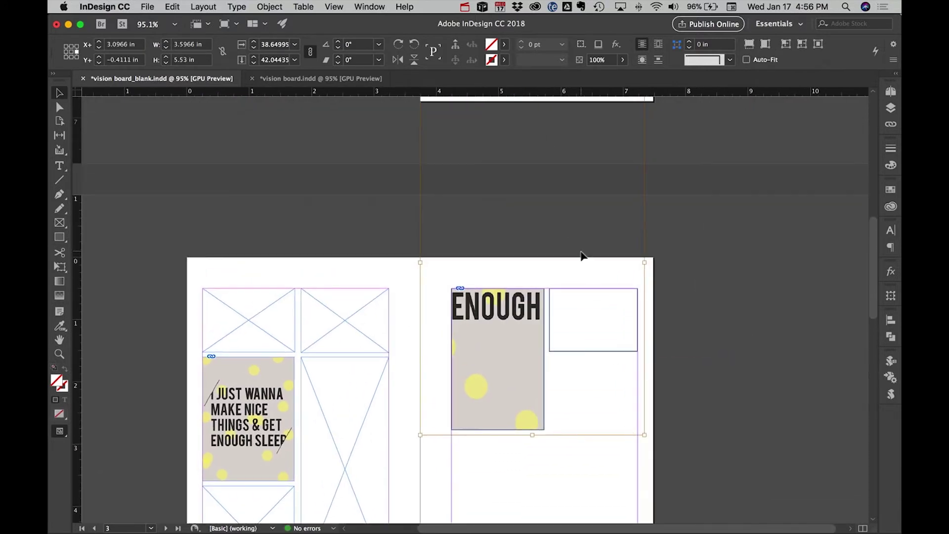
{"action": "scroll", "coordinate": [582, 256], "scroll_direction": "up", "scroll_amount": 2}
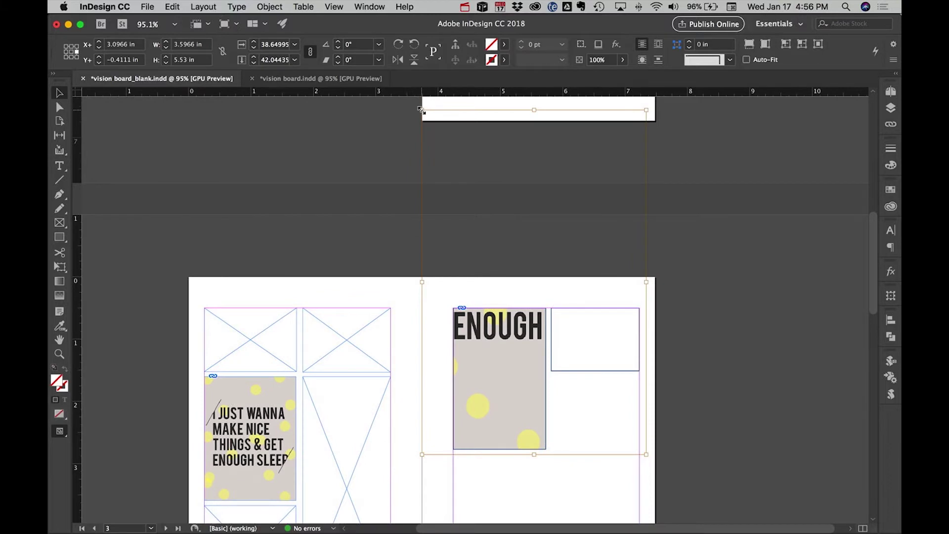
{"action": "left_click_drag", "start_coordinate": [422, 110], "coordinate": [456, 163]}
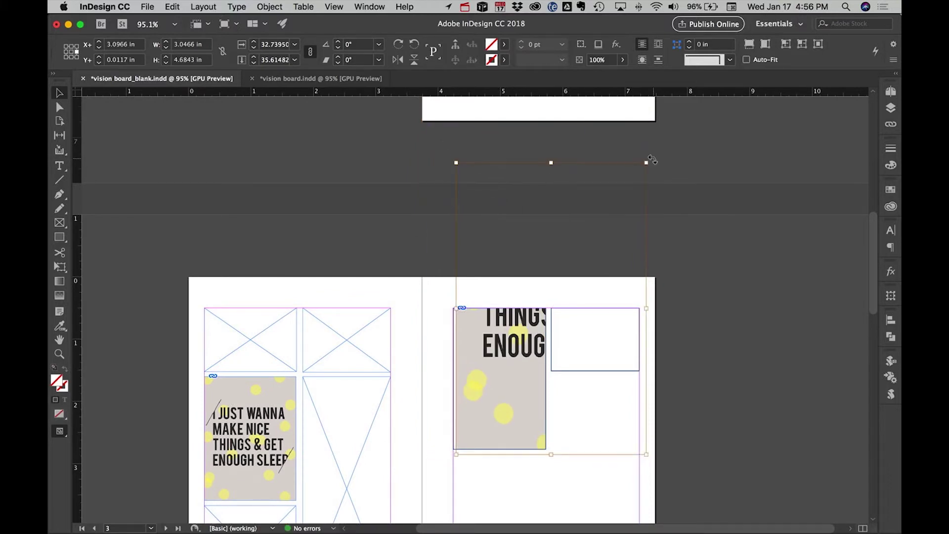
{"action": "left_click_drag", "start_coordinate": [647, 162], "coordinate": [542, 257]}
{"action": "left_click_drag", "start_coordinate": [507, 332], "coordinate": [490, 344]}
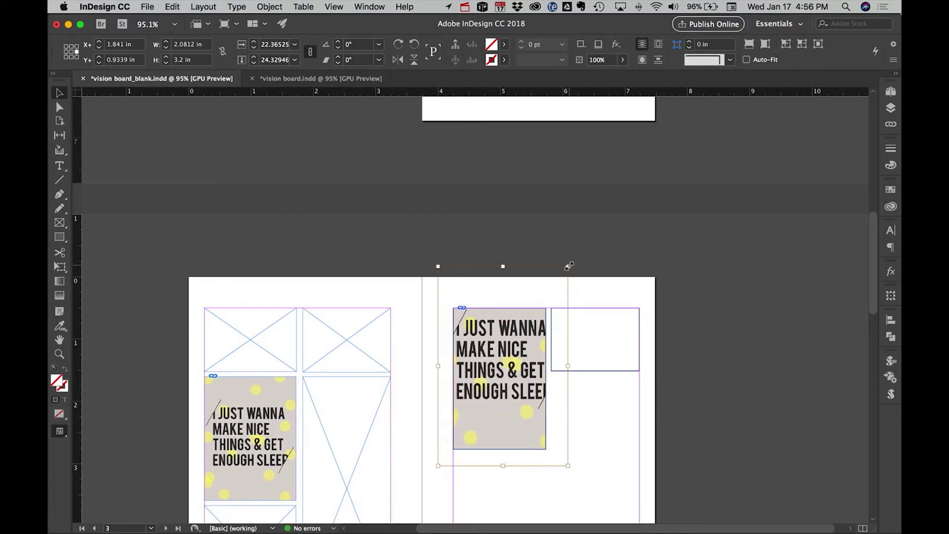
{"action": "left_click_drag", "start_coordinate": [569, 266], "coordinate": [550, 296]}
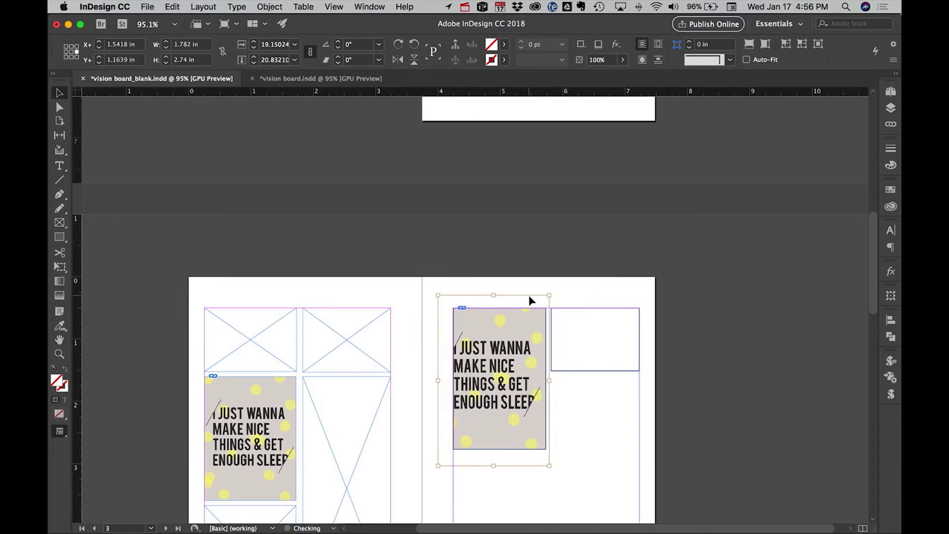
{"action": "left_click_drag", "start_coordinate": [506, 362], "coordinate": [514, 364]}
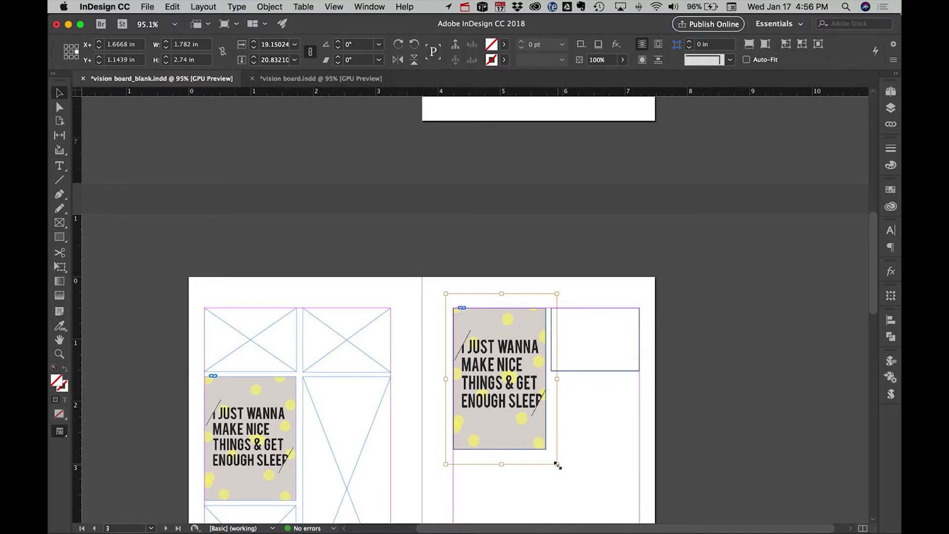
{"action": "left_click_drag", "start_coordinate": [558, 465], "coordinate": [551, 456]}
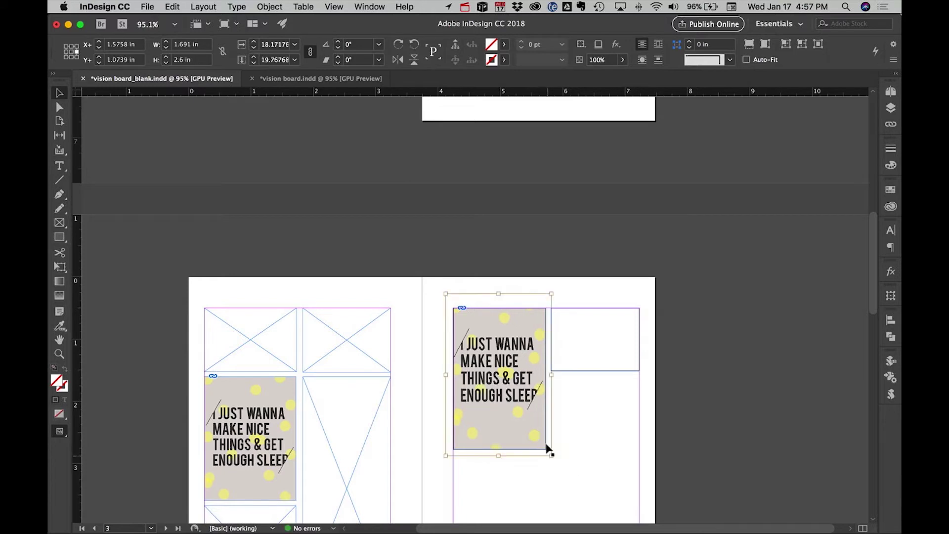
{"action": "left_click", "coordinate": [296, 78]}
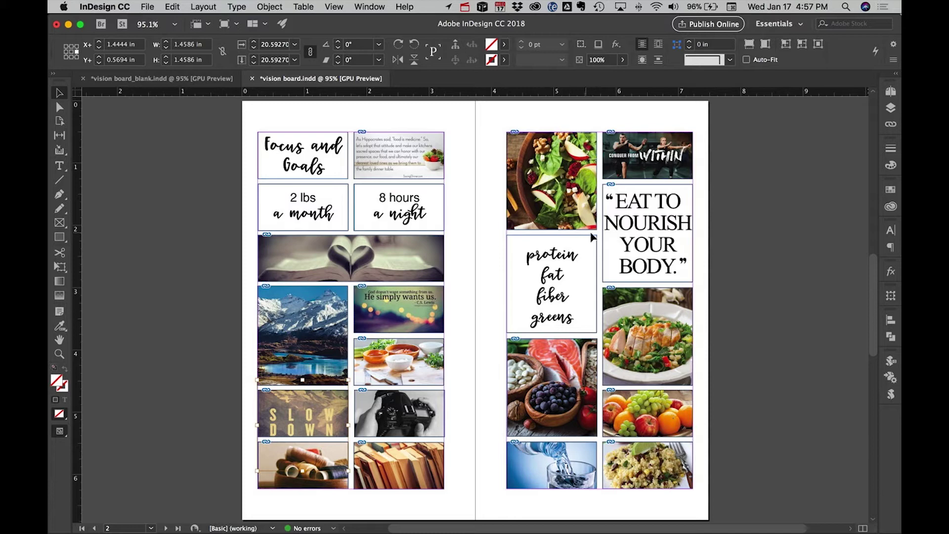
Go back to vision board_blank.indd, deselect the quote image, and select the top-left placeholder frame
{"action": "left_click", "coordinate": [190, 80]}
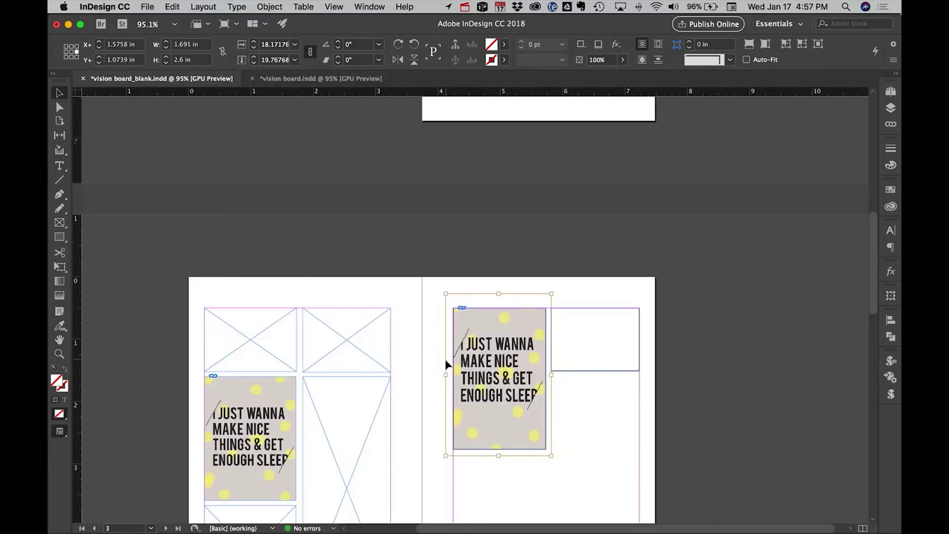
{"action": "scroll", "coordinate": [446, 365], "scroll_direction": "down", "scroll_amount": 5}
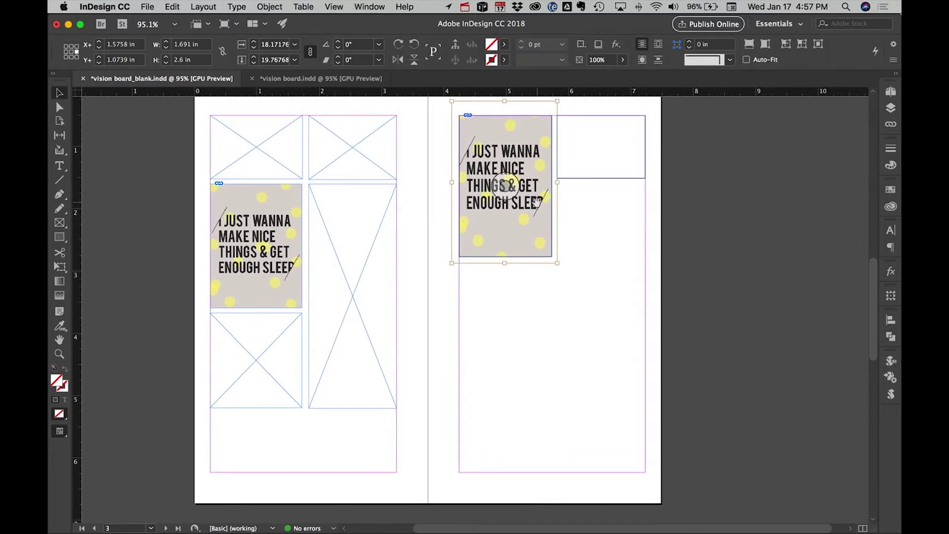
{"action": "left_click", "coordinate": [624, 235]}
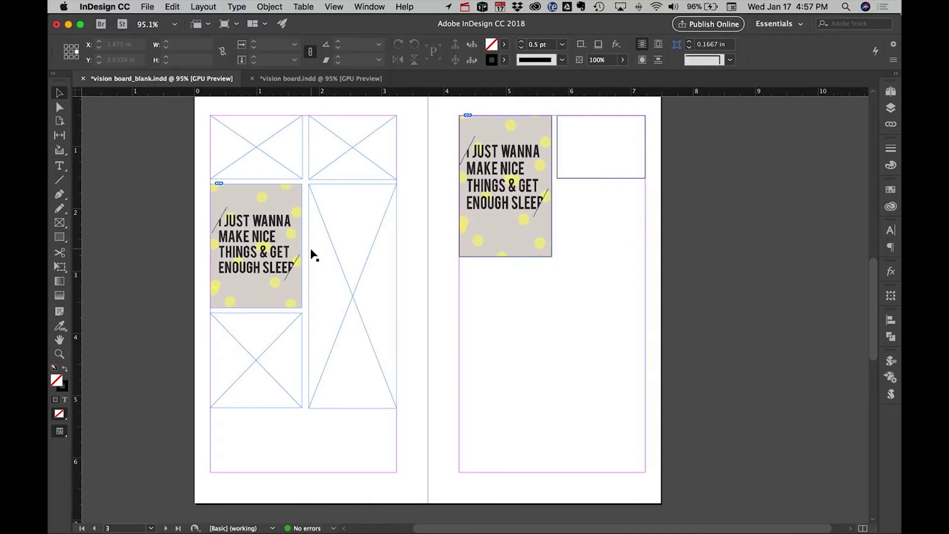
{"action": "left_click", "coordinate": [260, 157]}
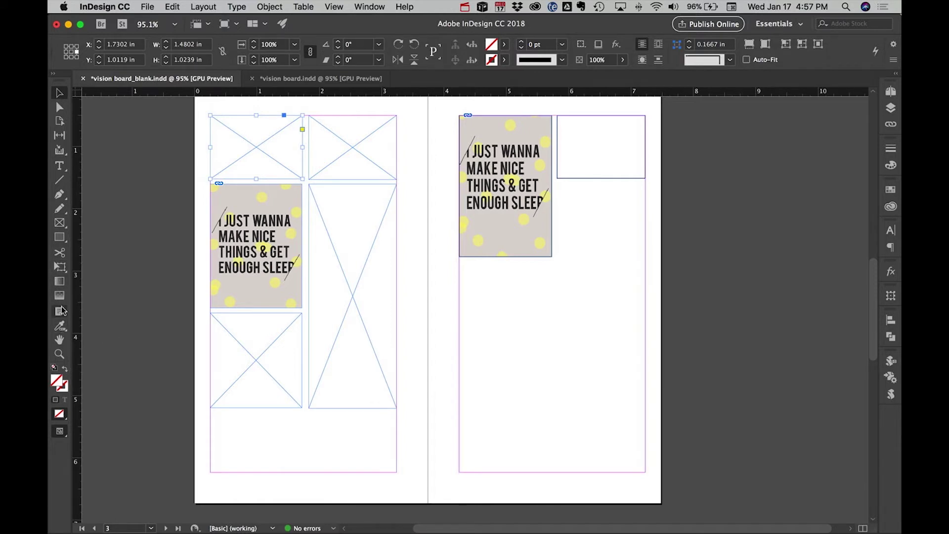
Type 'Focus & Goals' in the top-left frame, styled Miss Magnolia 30 pt and centred
{"action": "left_click", "coordinate": [59, 165]}
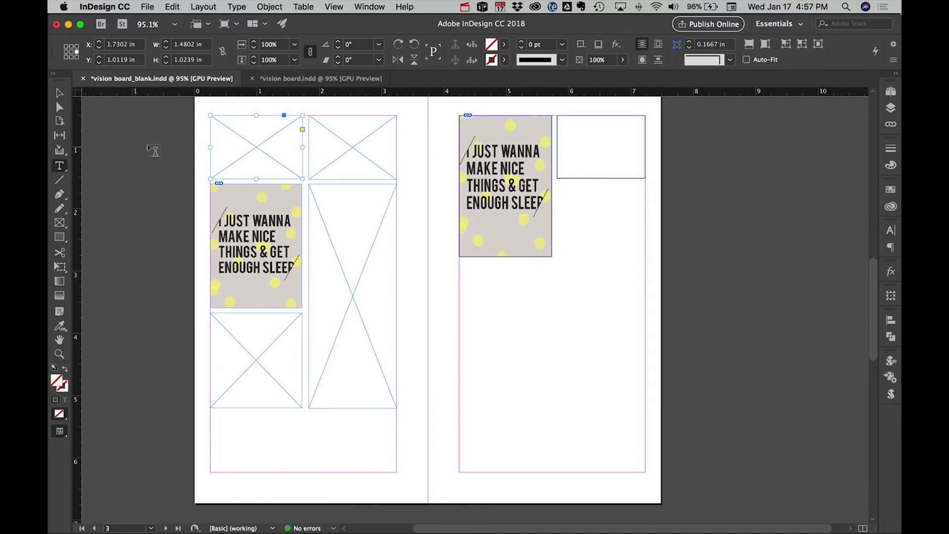
{"action": "left_click", "coordinate": [221, 122]}
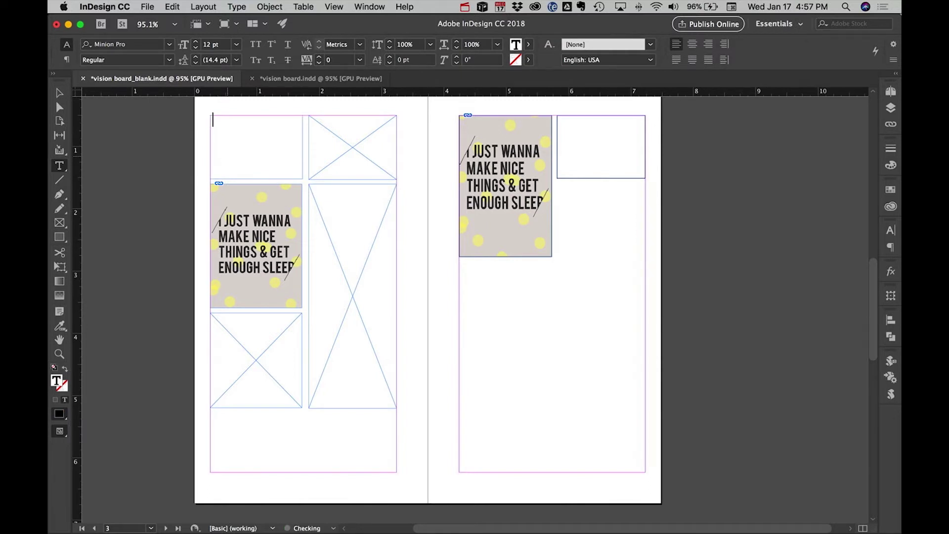
{"action": "type", "text": "Focus & Goals"}
{"action": "key", "text": "super+a"}
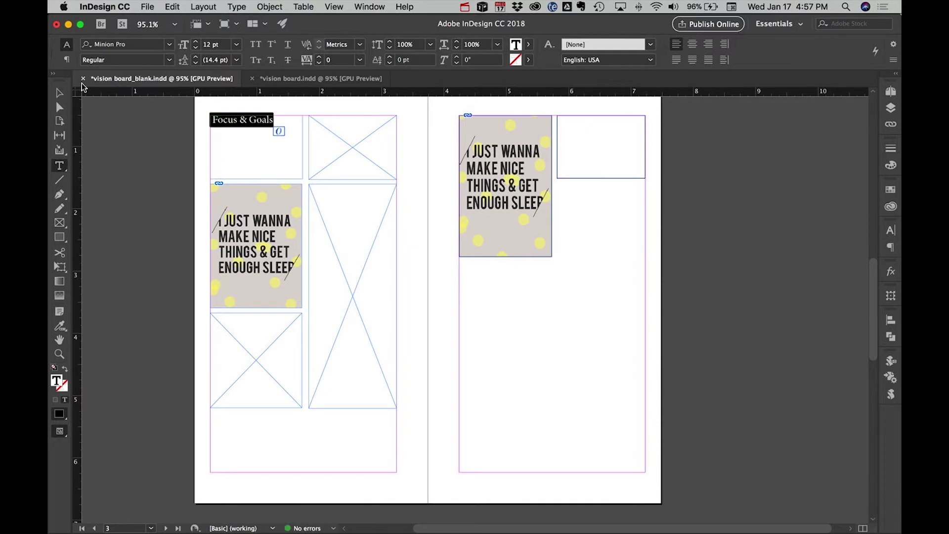
{"action": "left_click", "coordinate": [169, 44]}
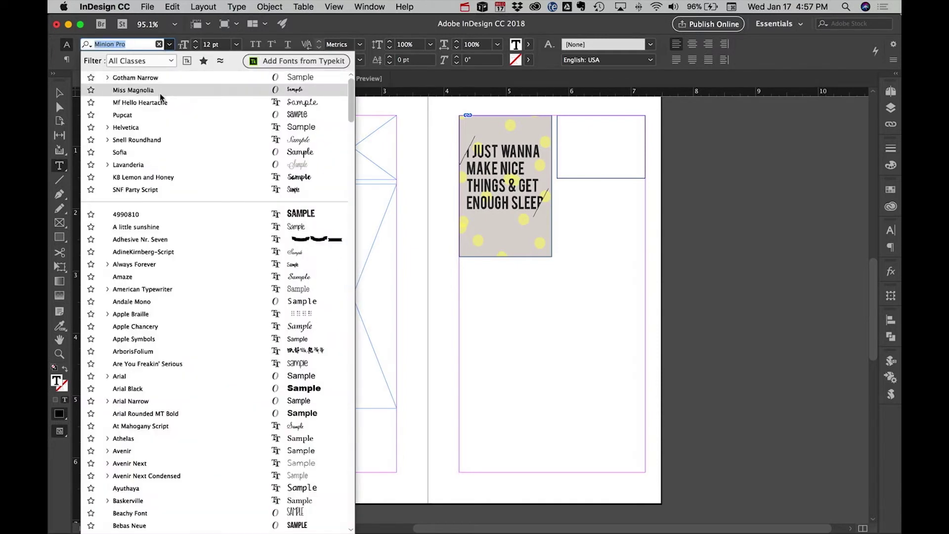
{"action": "left_click", "coordinate": [160, 91]}
{"action": "left_click", "coordinate": [236, 44]}
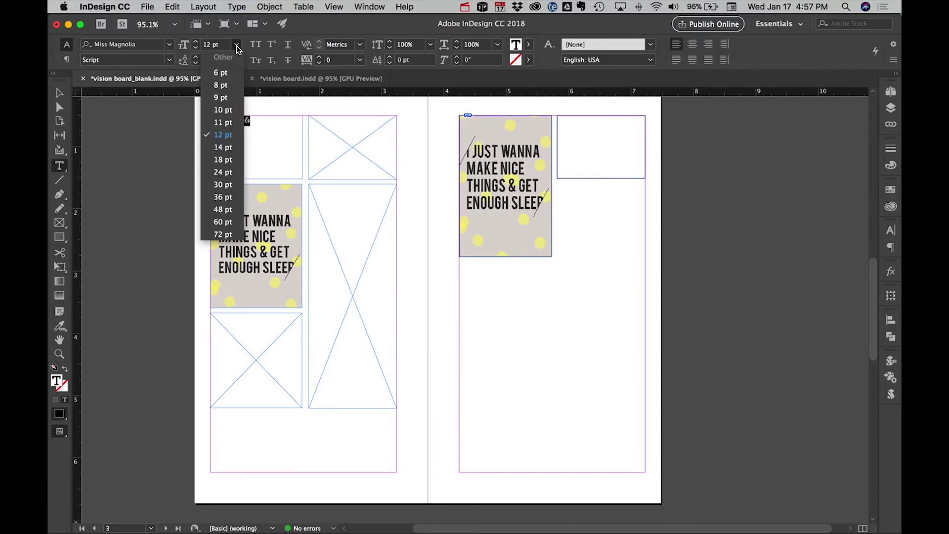
{"action": "left_click", "coordinate": [222, 235]}
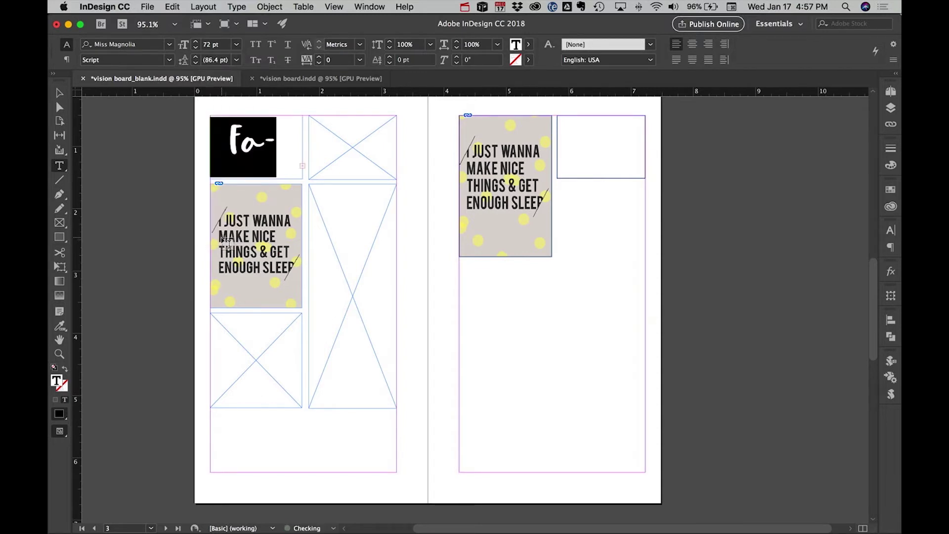
{"action": "left_click", "coordinate": [236, 44]}
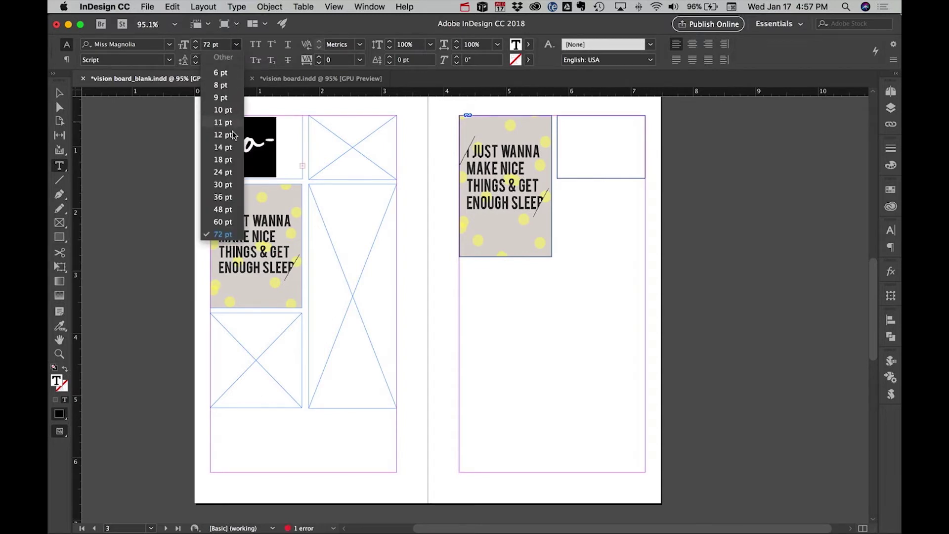
{"action": "left_click", "coordinate": [226, 189]}
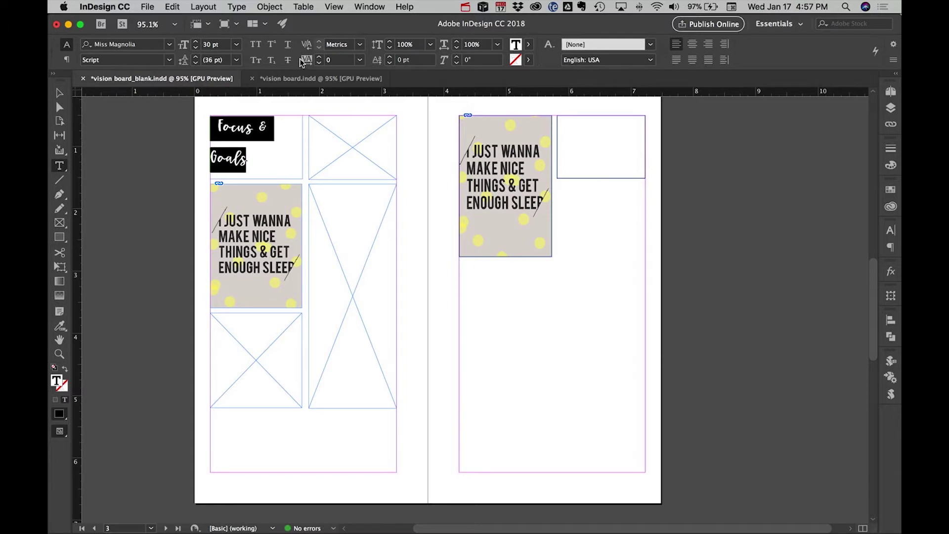
{"action": "left_click", "coordinate": [693, 44]}
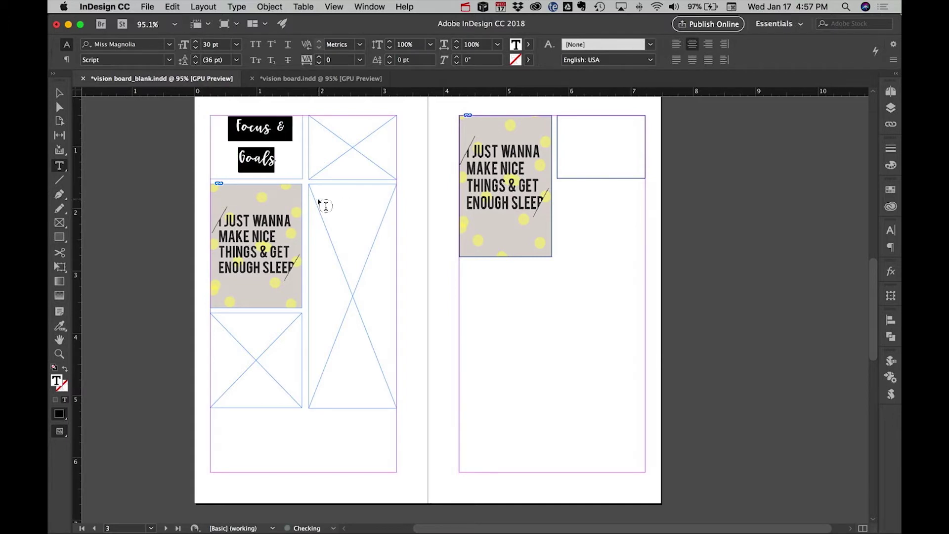
{"action": "key", "text": "Escape"}
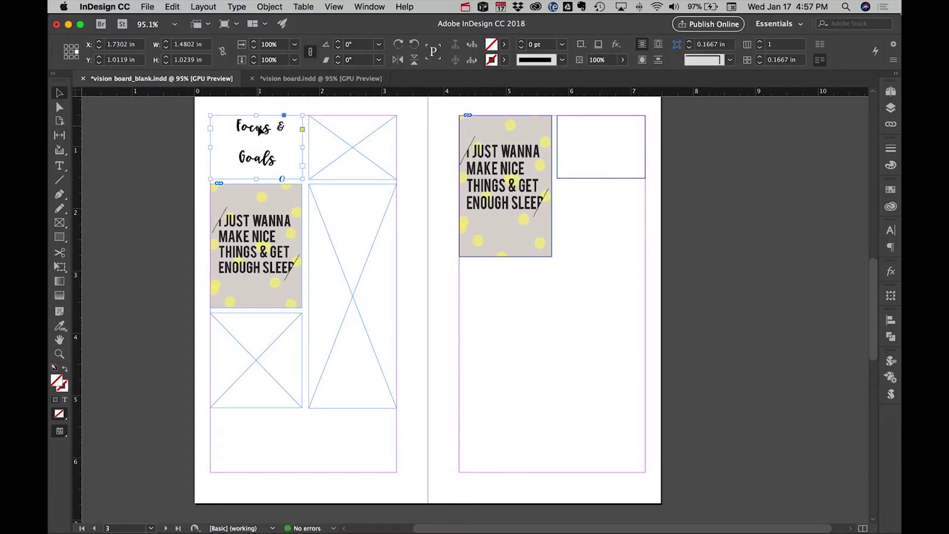
Set the Focus & Goals heading's leading to 24 pt
{"action": "double_click", "coordinate": [259, 139]}
{"action": "left_click_drag", "start_coordinate": [228, 128], "coordinate": [286, 159]}
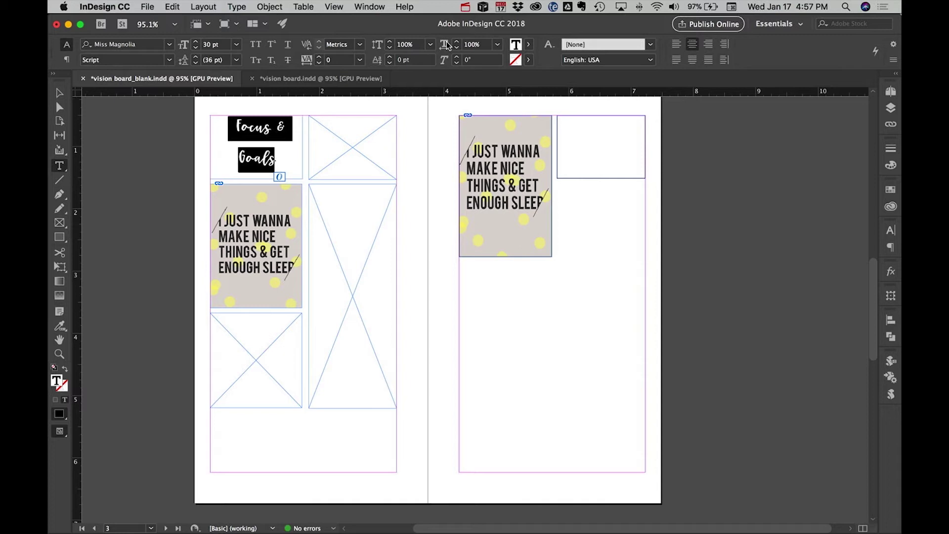
{"action": "left_click", "coordinate": [237, 60]}
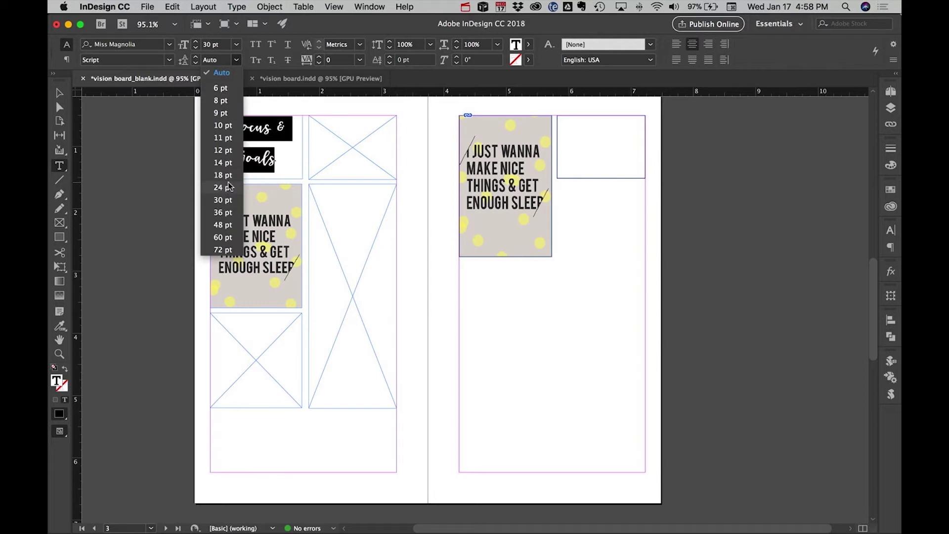
{"action": "left_click", "coordinate": [229, 187]}
{"action": "left_click", "coordinate": [59, 94]}
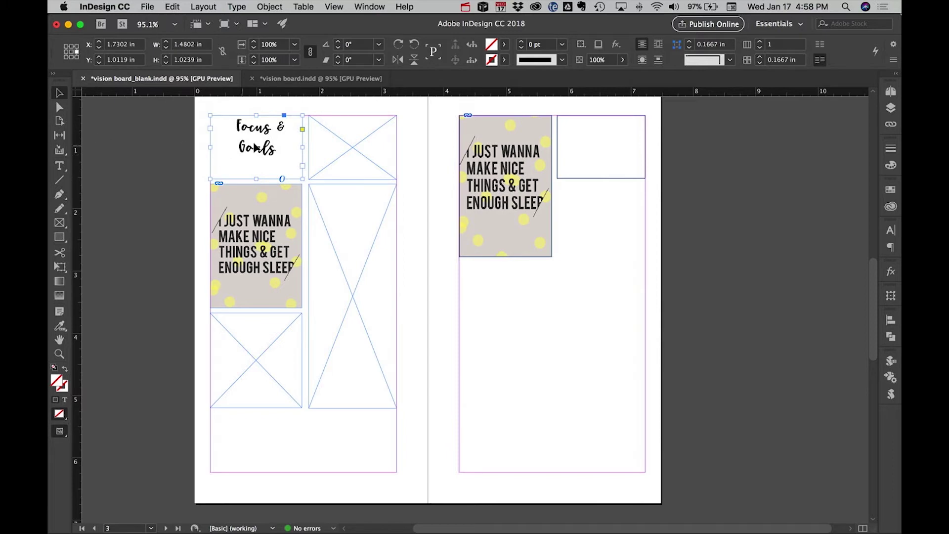
Set vertical justification to Center in Text Frame Options
{"action": "left_click", "coordinate": [269, 6]}
{"action": "left_click", "coordinate": [306, 185]}
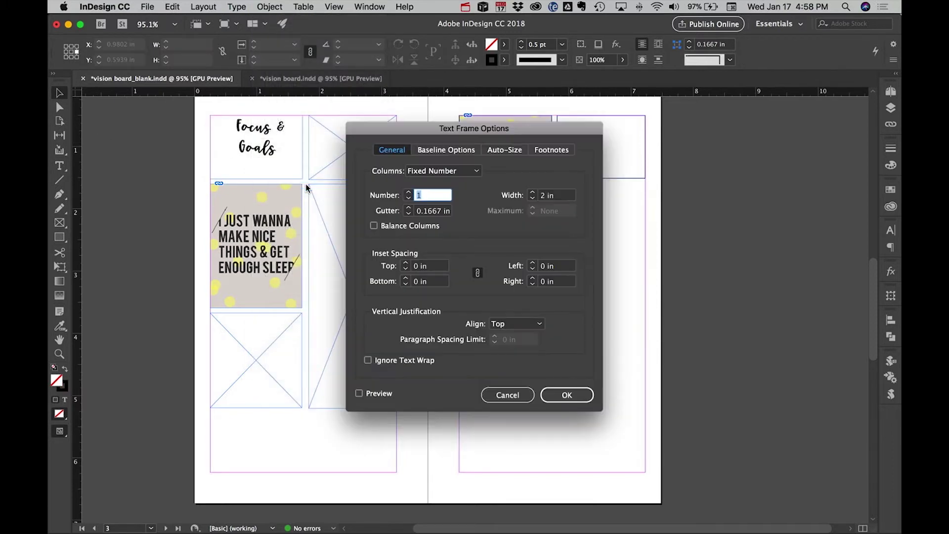
{"action": "left_click", "coordinate": [532, 324]}
{"action": "left_click", "coordinate": [527, 351]}
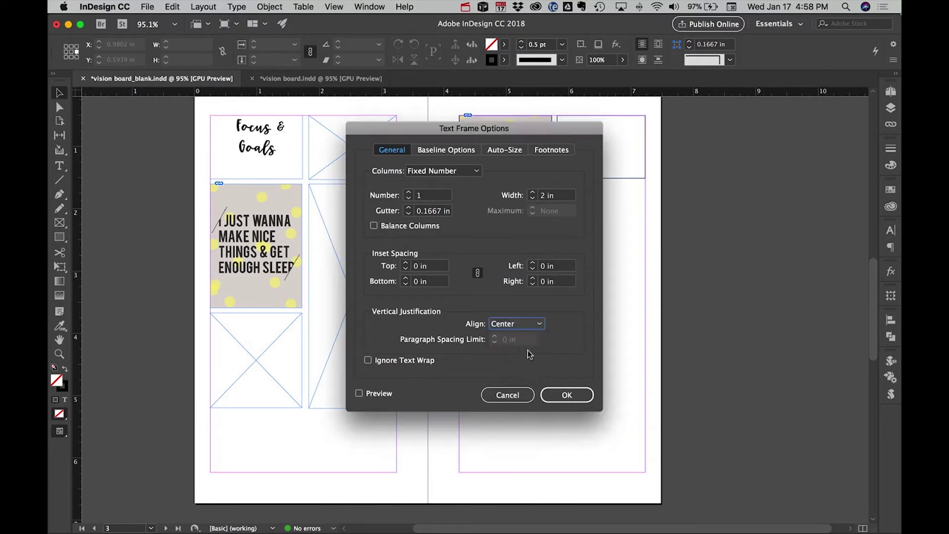
{"action": "left_click", "coordinate": [567, 395]}
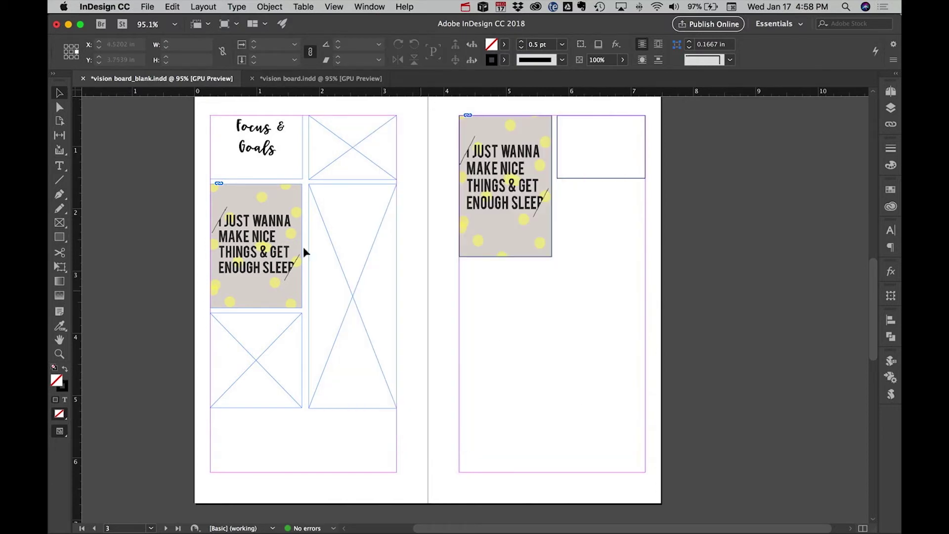
Reselect the Focus & Goals frame and apply centred vertical justification to it
{"action": "left_click", "coordinate": [264, 151]}
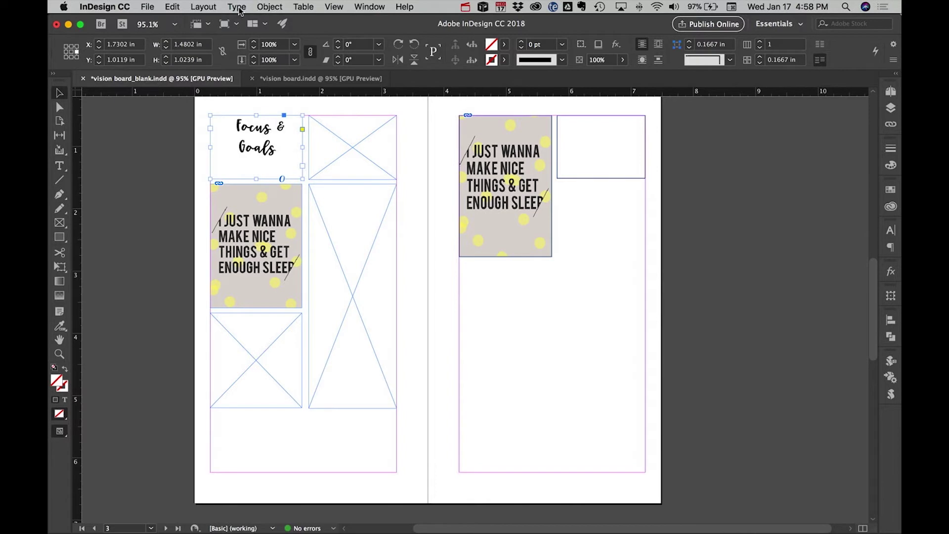
{"action": "left_click", "coordinate": [236, 7]}
{"action": "mouse_move", "coordinate": [270, 7]}
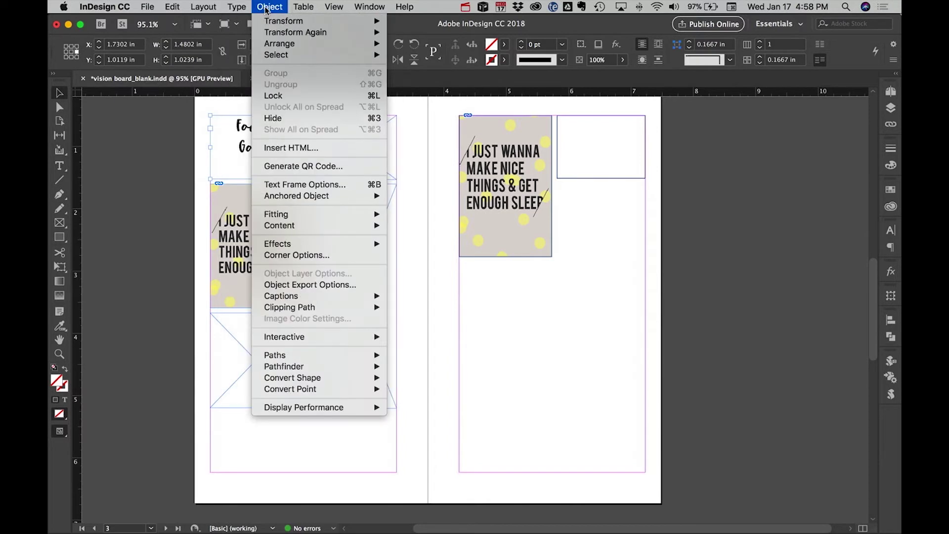
{"action": "left_click", "coordinate": [336, 185]}
{"action": "left_click", "coordinate": [534, 325]}
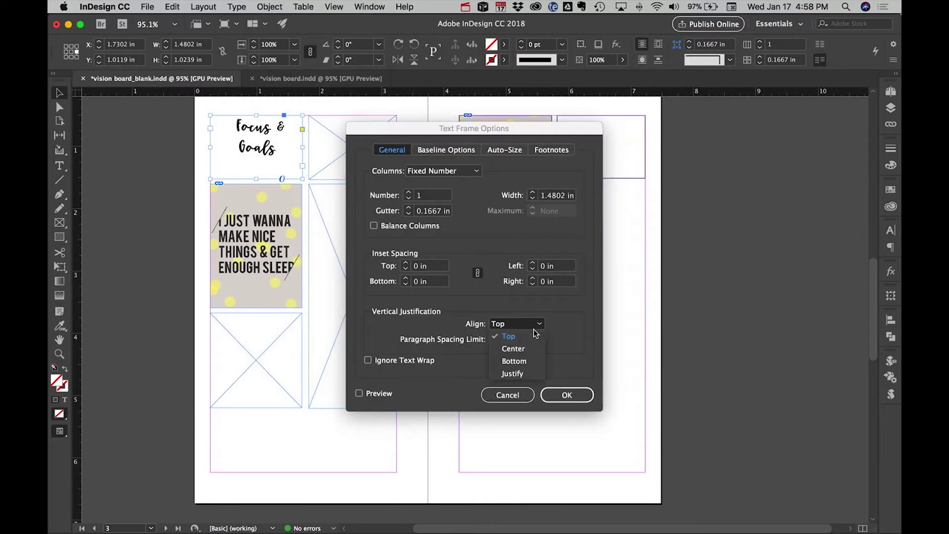
{"action": "left_click", "coordinate": [532, 352]}
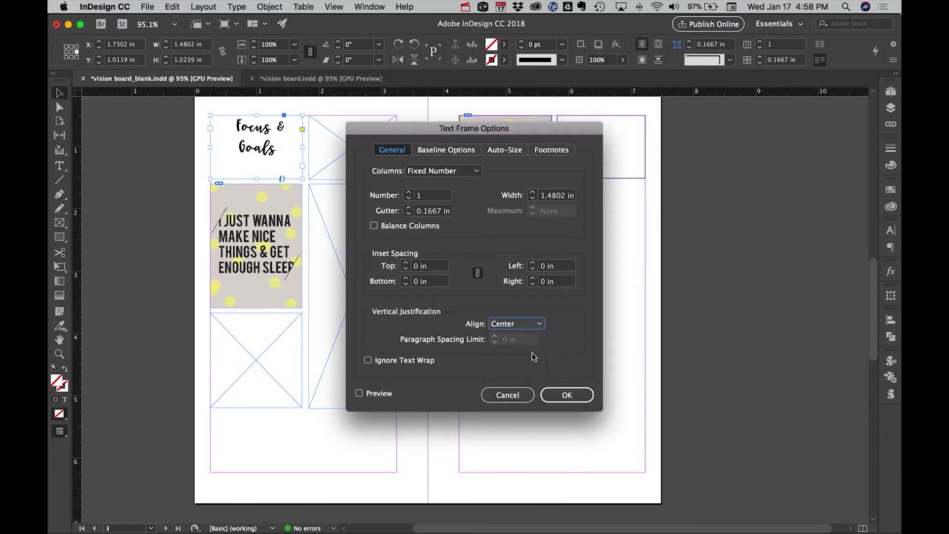
{"action": "left_click", "coordinate": [573, 403]}
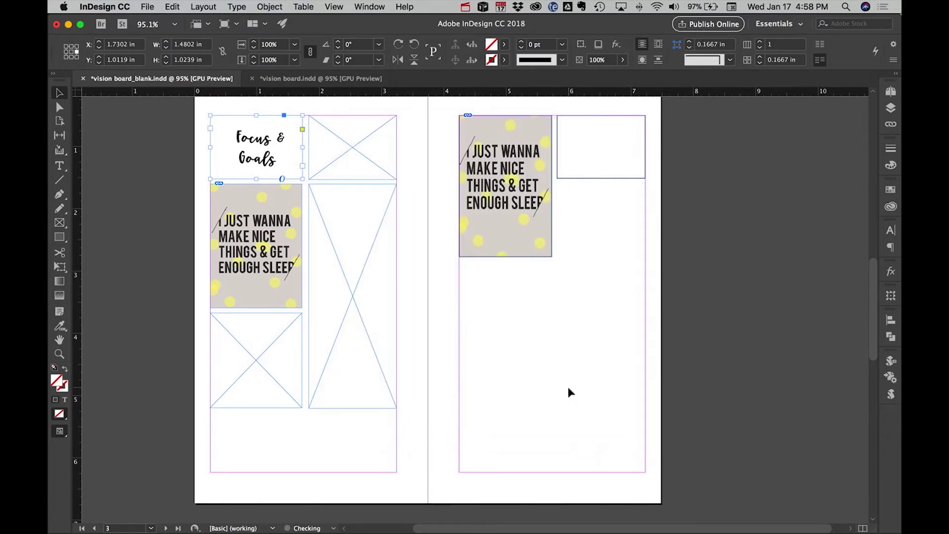
{"action": "left_click", "coordinate": [202, 163]}
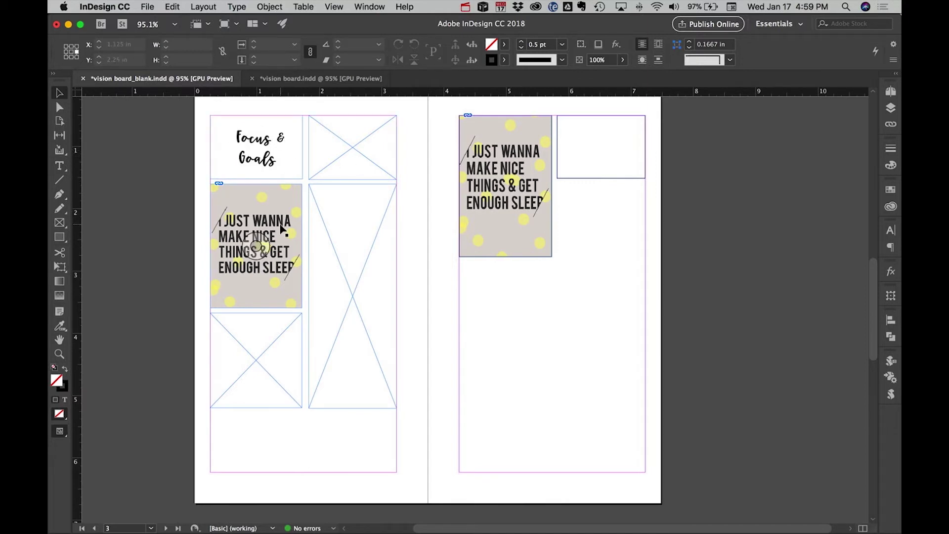
Preview IMG_3710.JPG in Printables and drag it into the empty frame beside Focus & Goals
{"action": "key", "text": "super+Tab"}
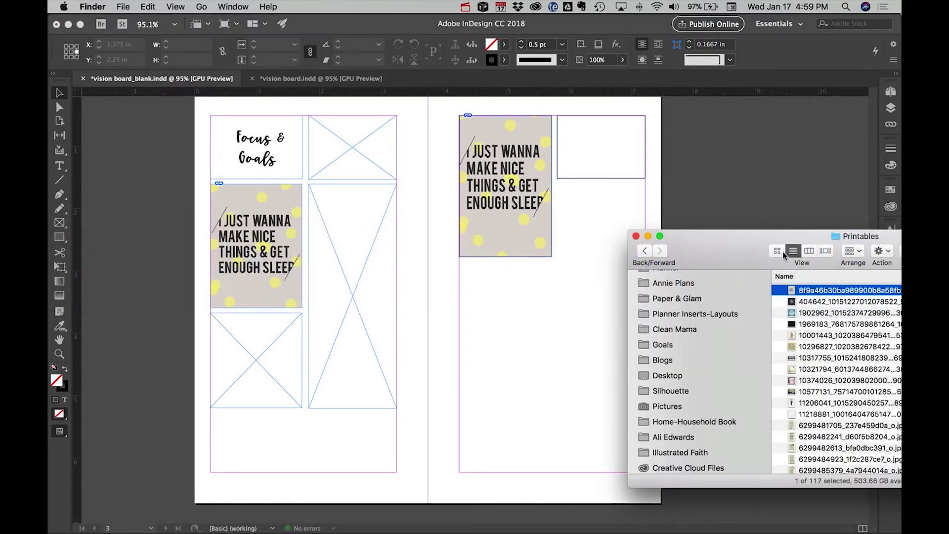
{"action": "left_click_drag", "start_coordinate": [783, 234], "coordinate": [666, 134]}
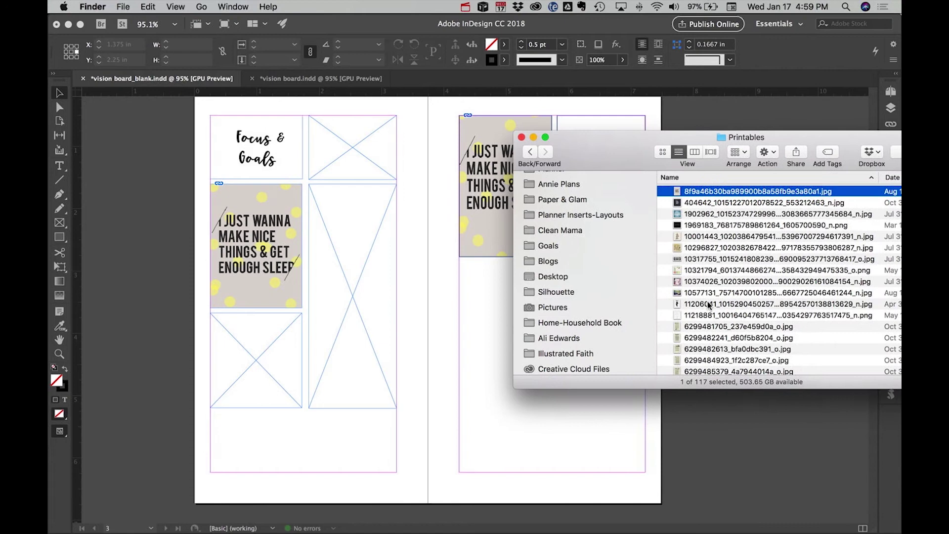
{"action": "scroll", "coordinate": [708, 303], "scroll_direction": "down", "scroll_amount": 15}
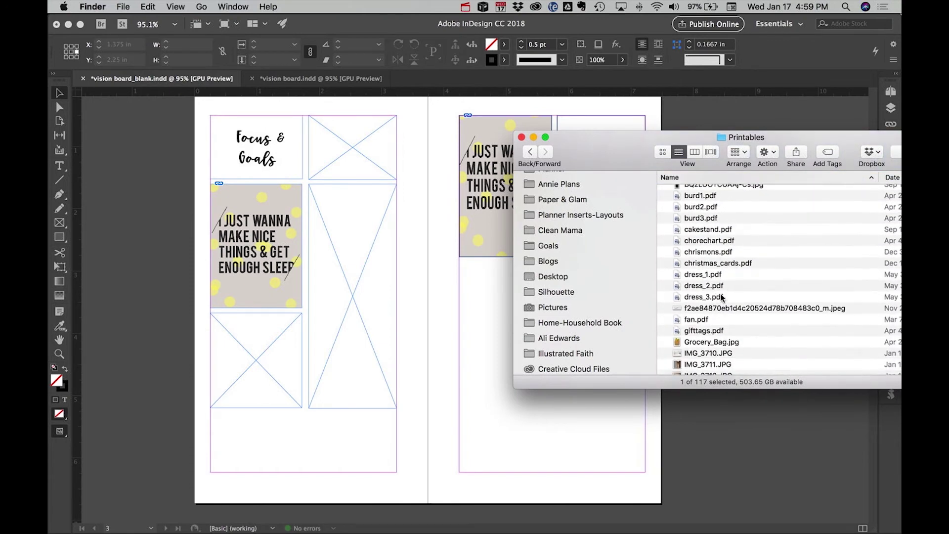
{"action": "scroll", "coordinate": [722, 282], "scroll_direction": "up", "scroll_amount": 2}
{"action": "left_click", "coordinate": [692, 241]}
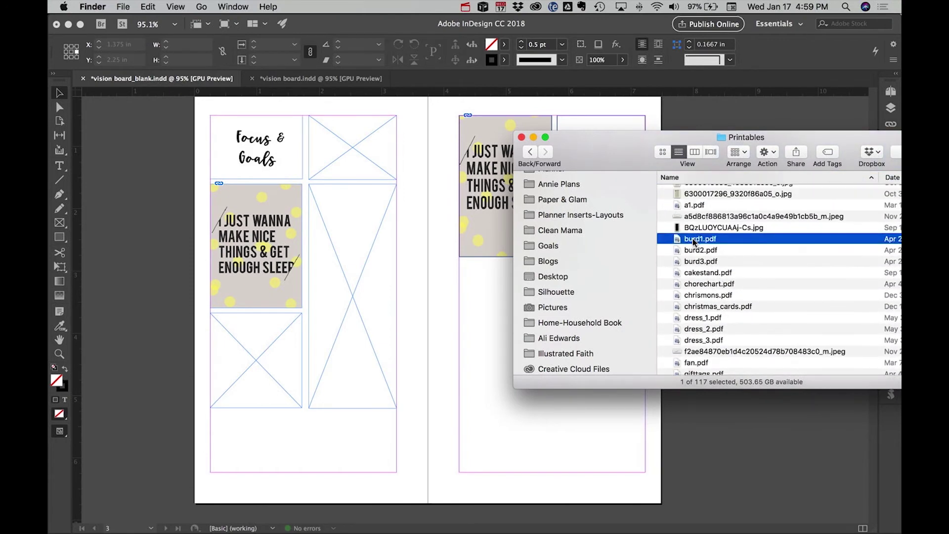
{"action": "scroll", "coordinate": [693, 238], "scroll_direction": "down", "scroll_amount": 10}
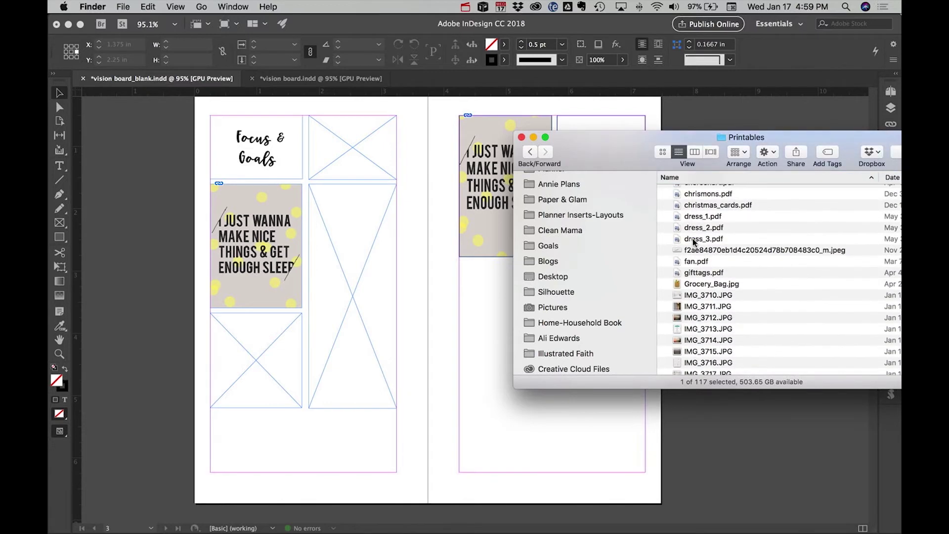
{"action": "left_click", "coordinate": [696, 233]}
{"action": "left_click", "coordinate": [700, 222]}
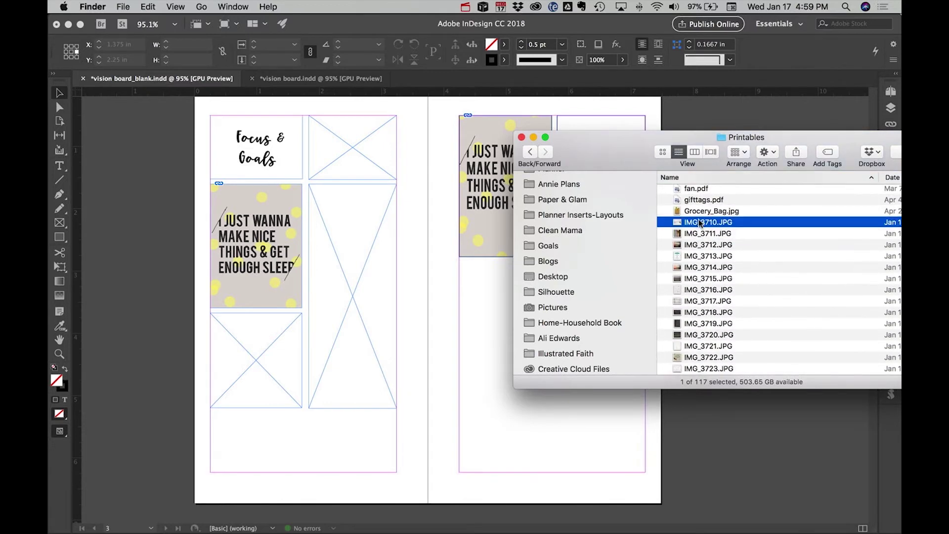
{"action": "key", "text": "space"}
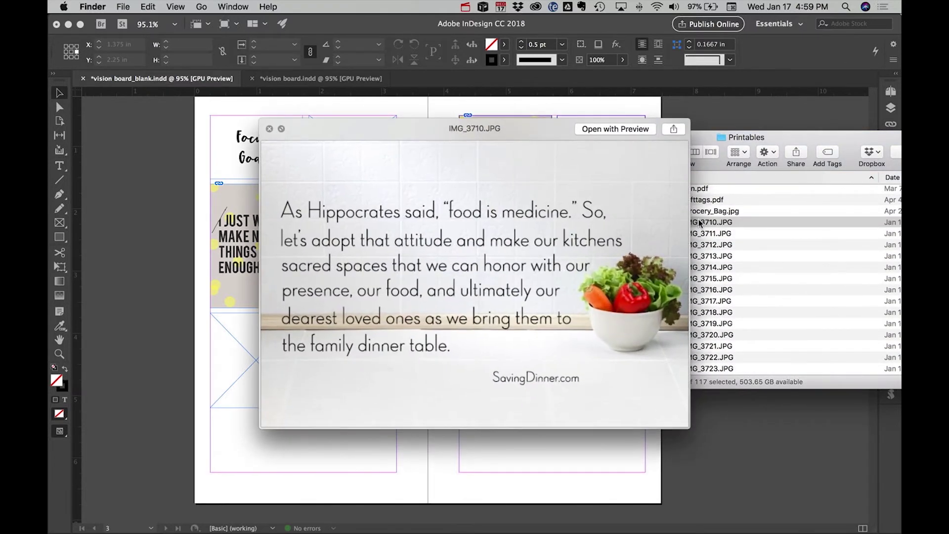
{"action": "key", "text": "space"}
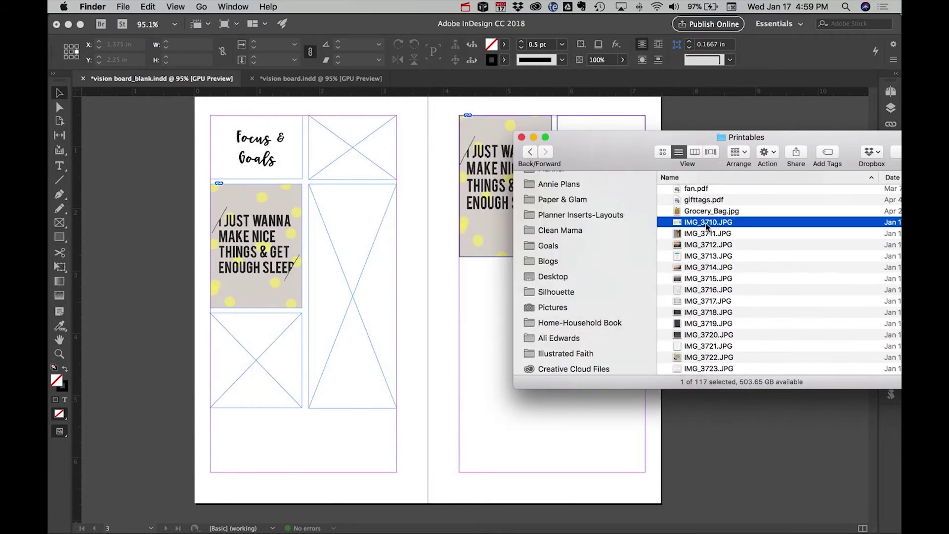
{"action": "left_click_drag", "start_coordinate": [705, 224], "coordinate": [354, 147]}
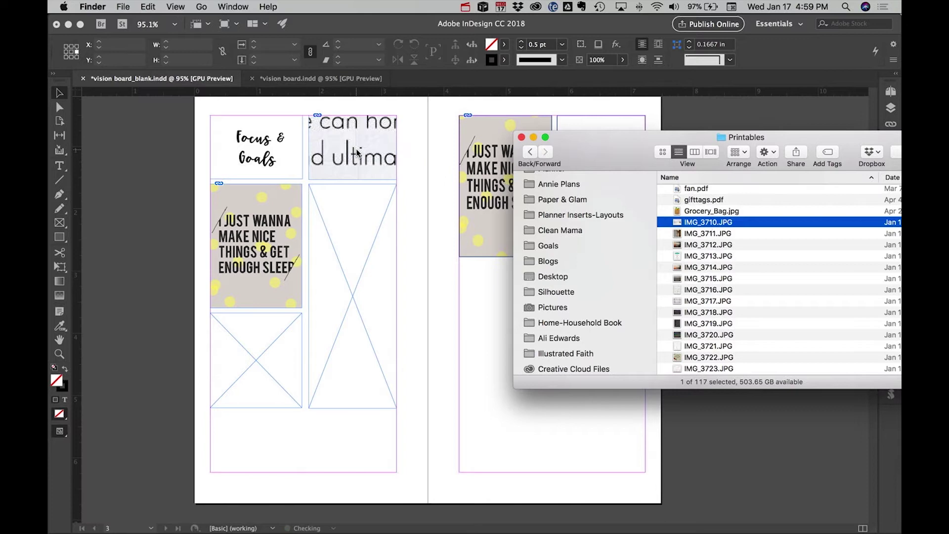
{"action": "left_click", "coordinate": [354, 147]}
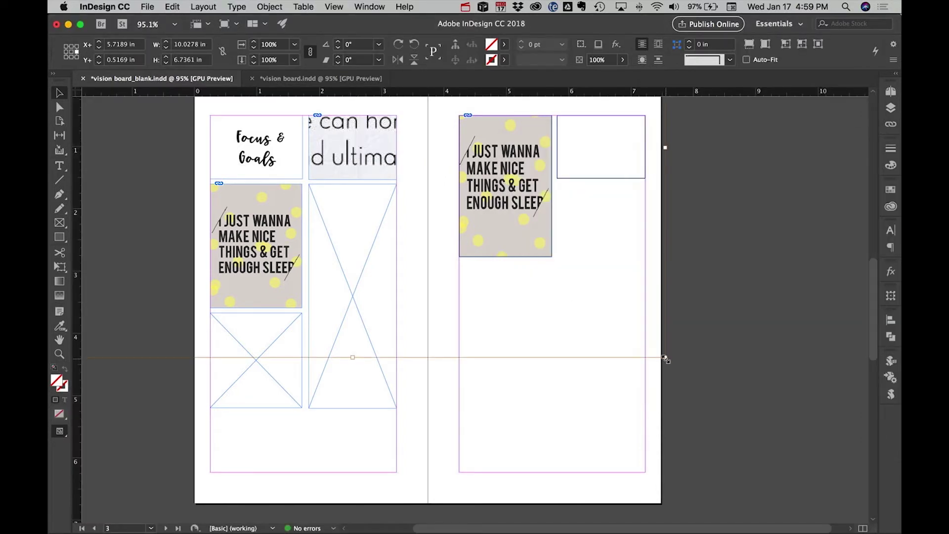
Scale the Hippocrates quote image to about 17.2% and position it so the full quote shows
{"action": "left_click_drag", "start_coordinate": [666, 360], "coordinate": [408, 184]}
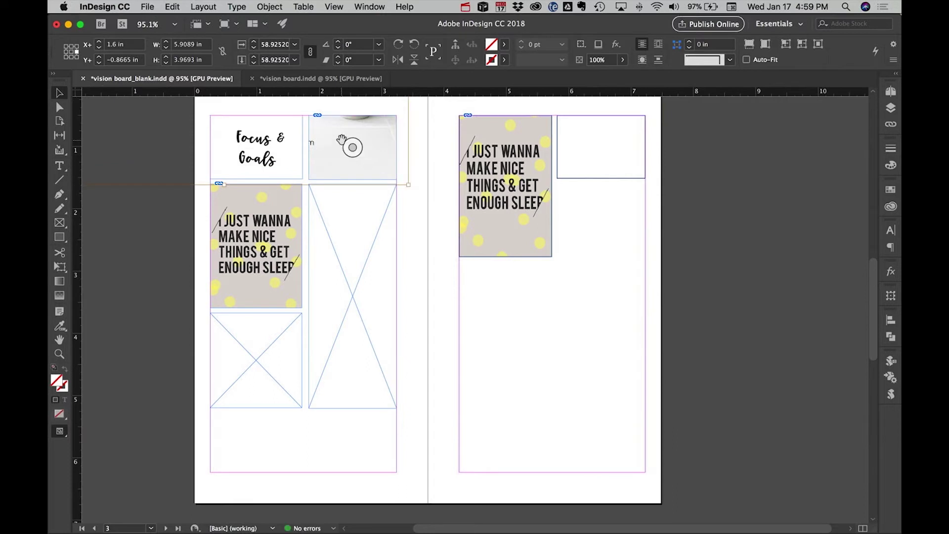
{"action": "left_click_drag", "start_coordinate": [341, 140], "coordinate": [602, 316]}
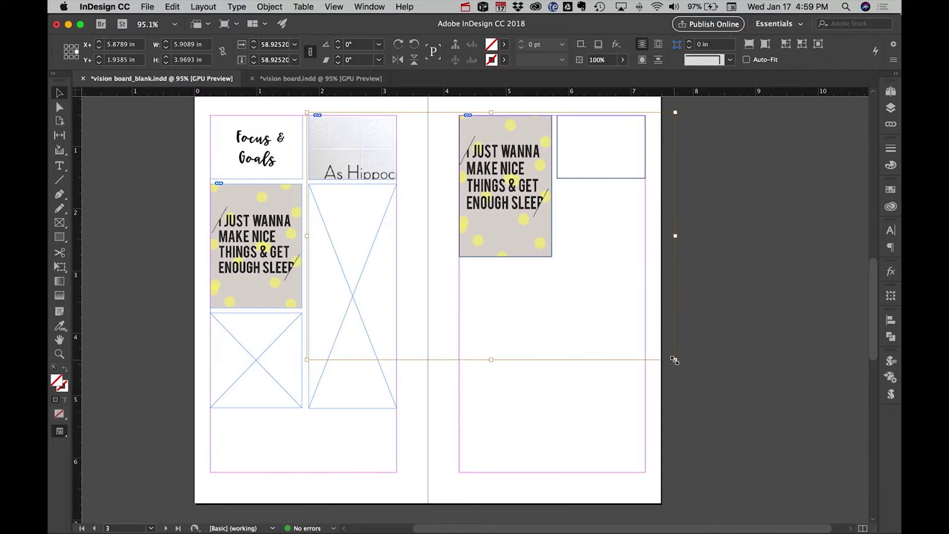
{"action": "left_click_drag", "start_coordinate": [676, 360], "coordinate": [403, 186]}
{"action": "left_click_drag", "start_coordinate": [360, 148], "coordinate": [381, 150]}
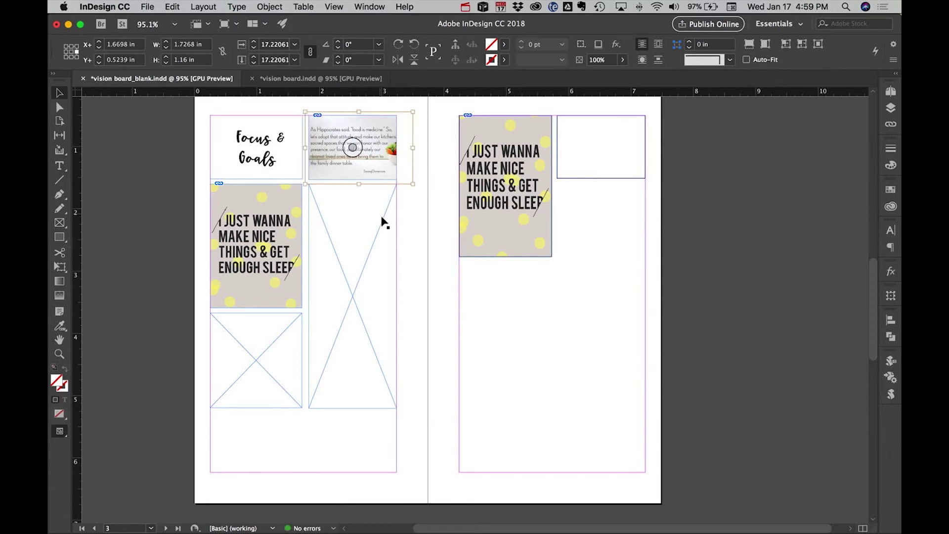
Move the quote image onto the right page, enlarging its frame to about 3 by 2.2 inches and its picture
{"action": "left_click", "coordinate": [402, 213]}
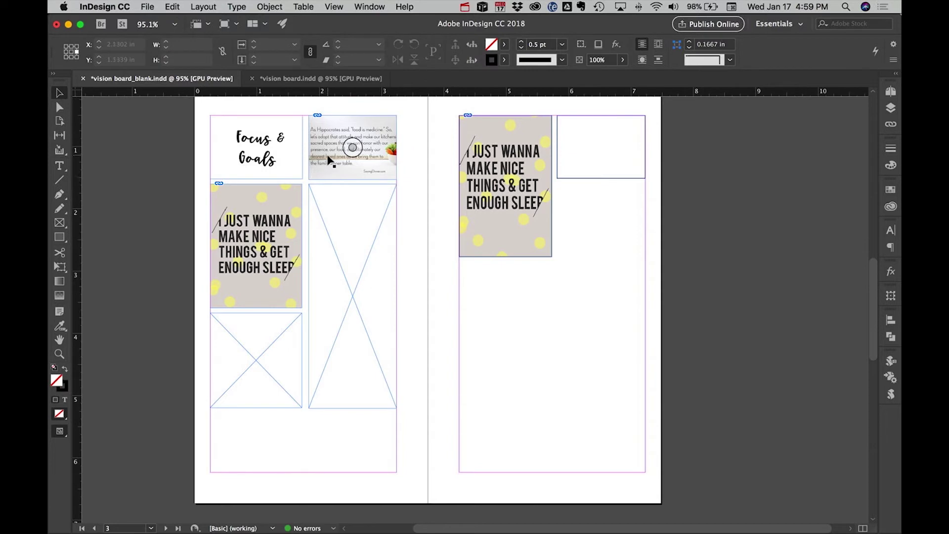
{"action": "left_click_drag", "start_coordinate": [331, 162], "coordinate": [478, 309]}
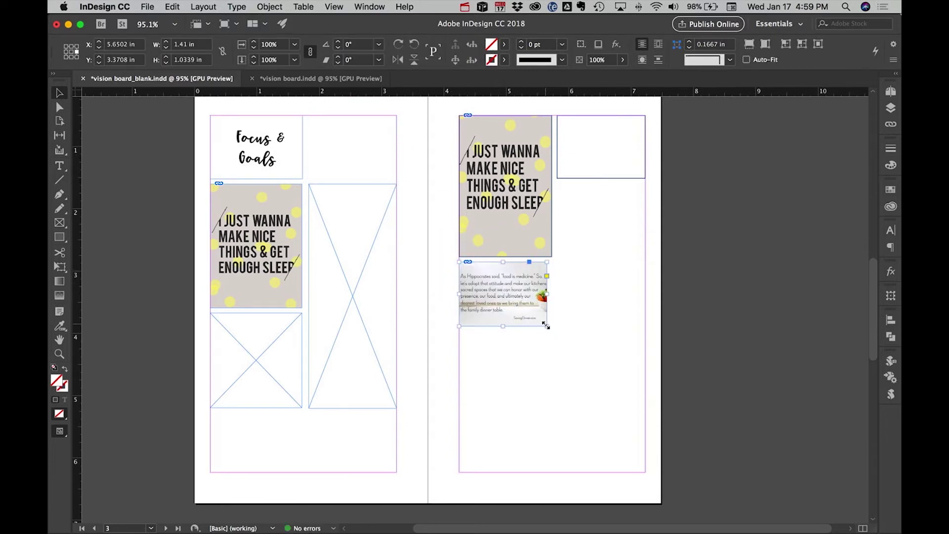
{"action": "left_click_drag", "start_coordinate": [546, 327], "coordinate": [646, 379]}
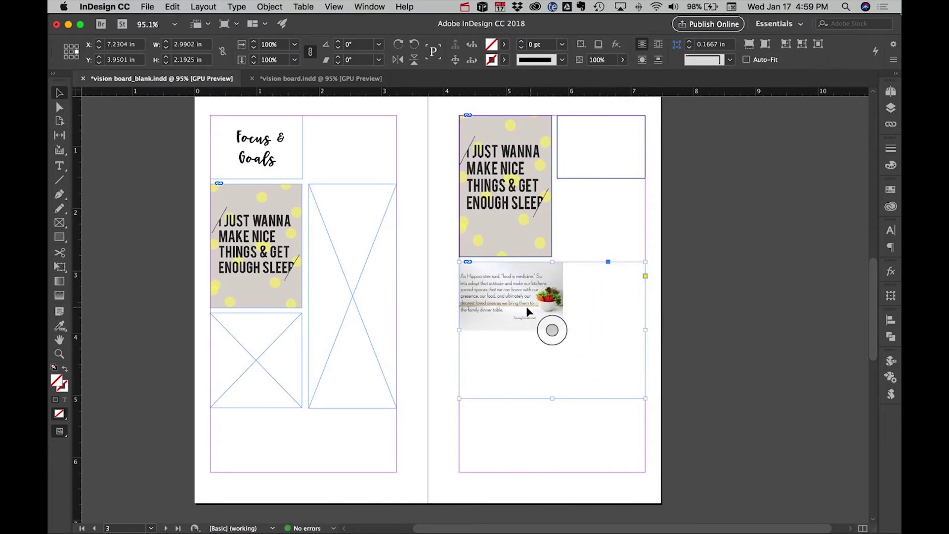
{"action": "double_click", "coordinate": [477, 271]}
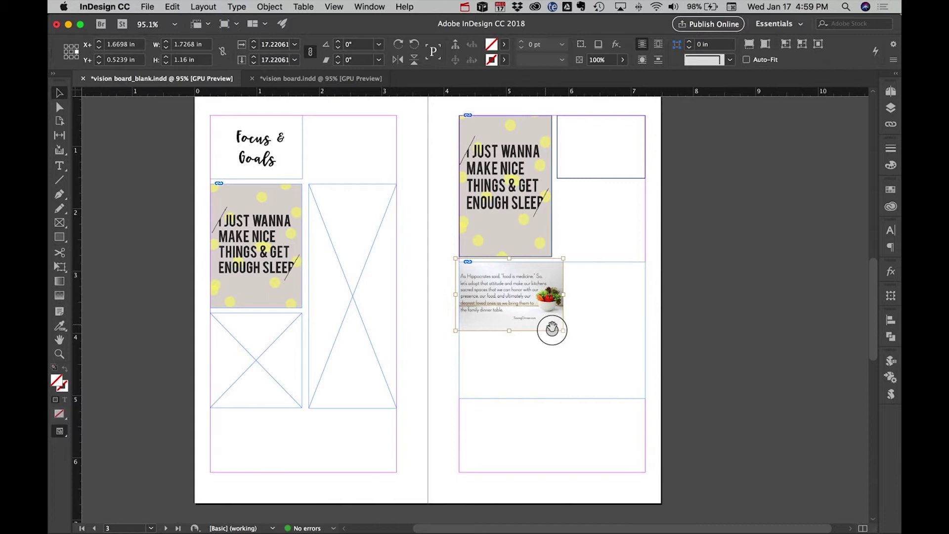
{"action": "left_click_drag", "start_coordinate": [563, 330], "coordinate": [637, 403]}
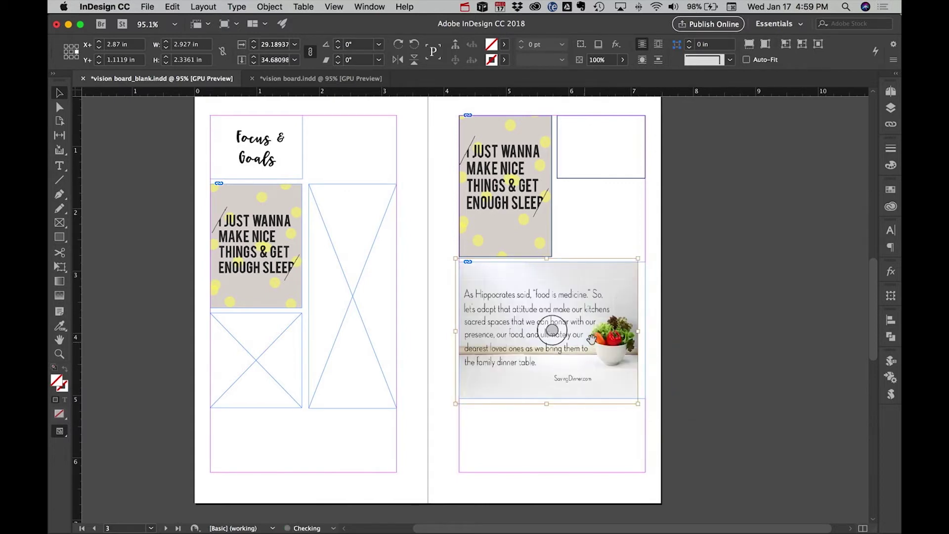
{"action": "left_click_drag", "start_coordinate": [589, 322], "coordinate": [596, 322]}
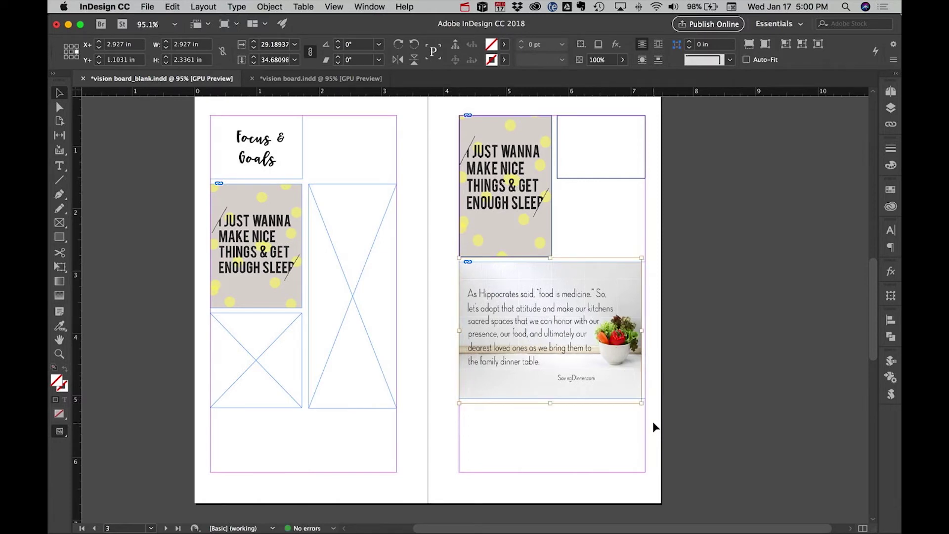
Fine-tune the quote image's size and bottom edge, then move it down to the right page's bottom
{"action": "left_click_drag", "start_coordinate": [641, 404], "coordinate": [649, 410]}
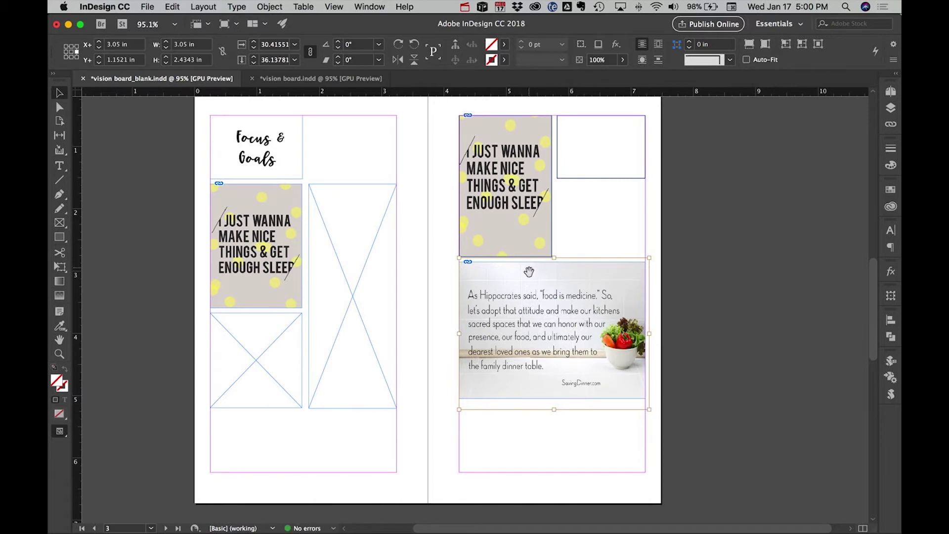
{"action": "left_click_drag", "start_coordinate": [554, 409], "coordinate": [554, 403]}
{"action": "left_click", "coordinate": [700, 418]}
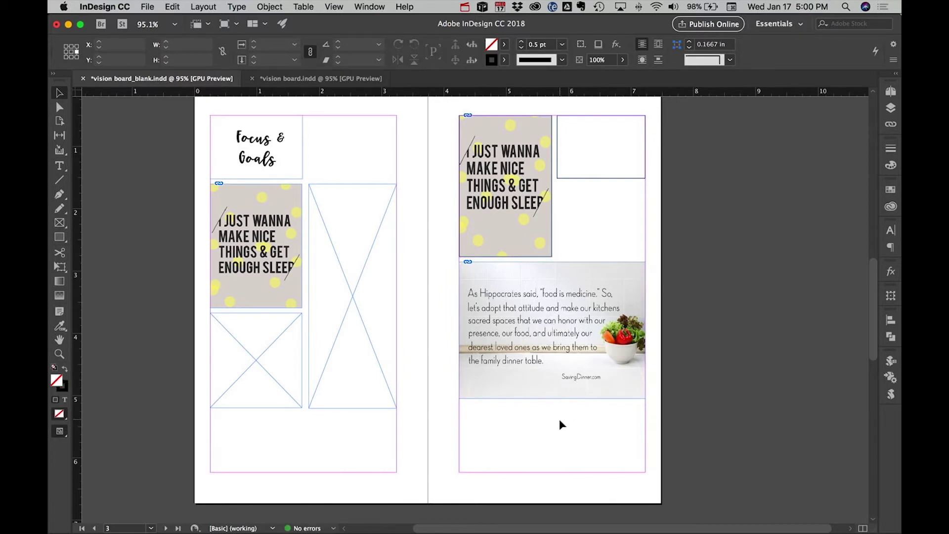
{"action": "left_click_drag", "start_coordinate": [553, 322], "coordinate": [554, 396]}
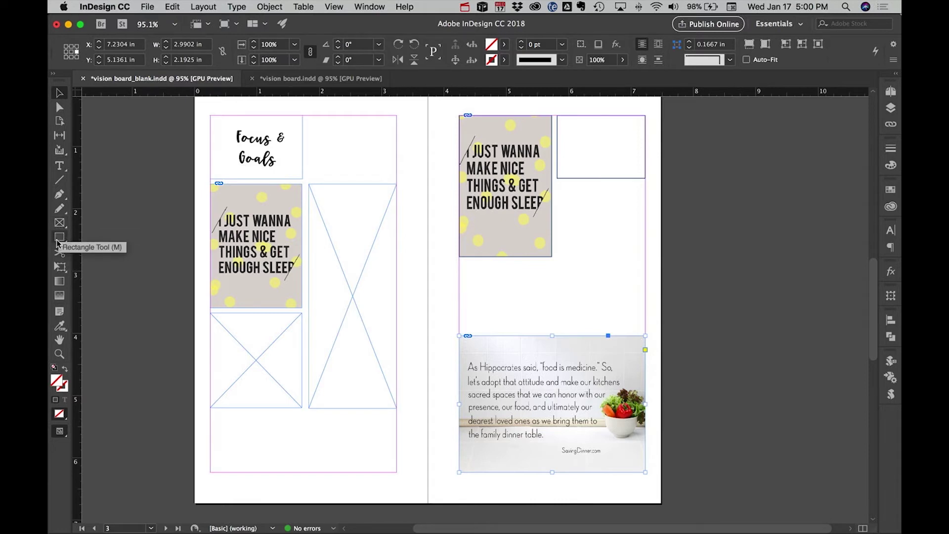
Give the Focus & Goals text box a 1 pt border to preview it
{"action": "left_click", "coordinate": [534, 321]}
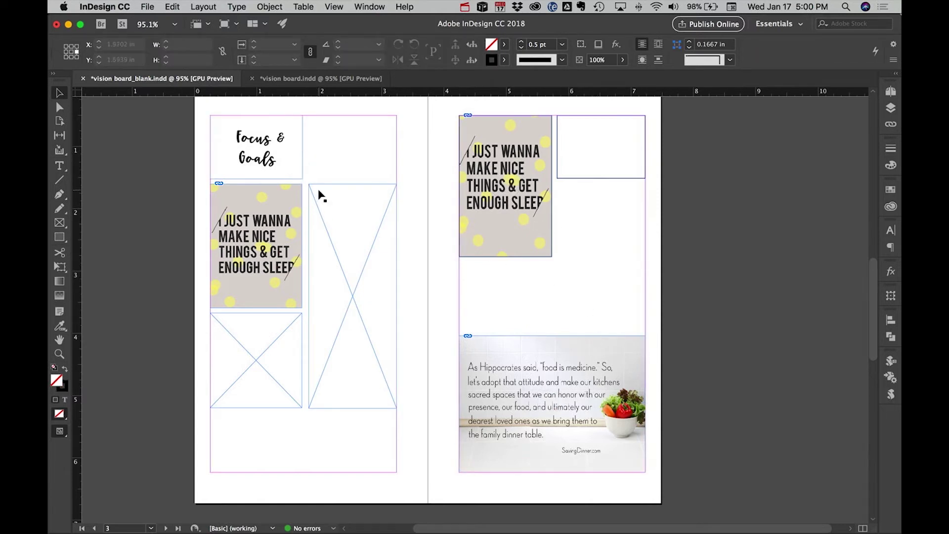
{"action": "left_click", "coordinate": [299, 177]}
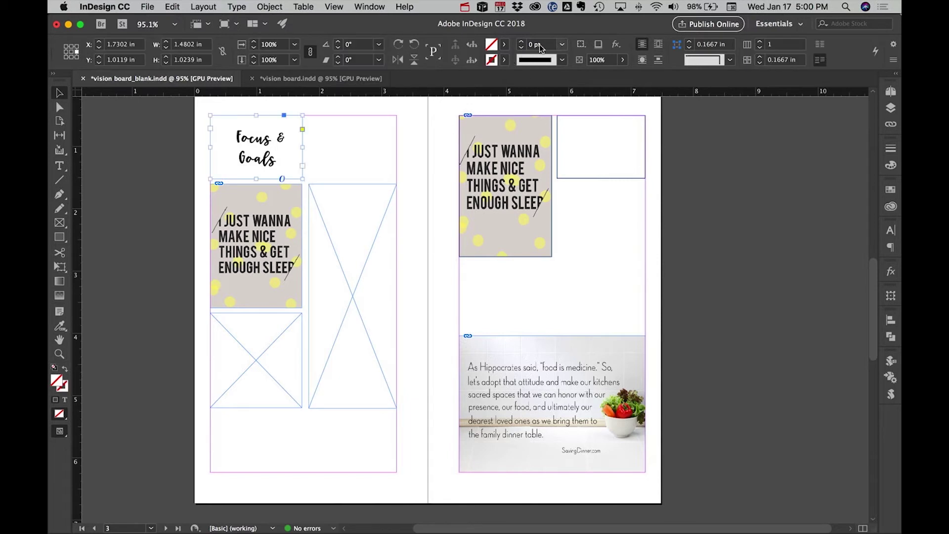
{"action": "left_click", "coordinate": [562, 46]}
{"action": "left_click", "coordinate": [560, 104]}
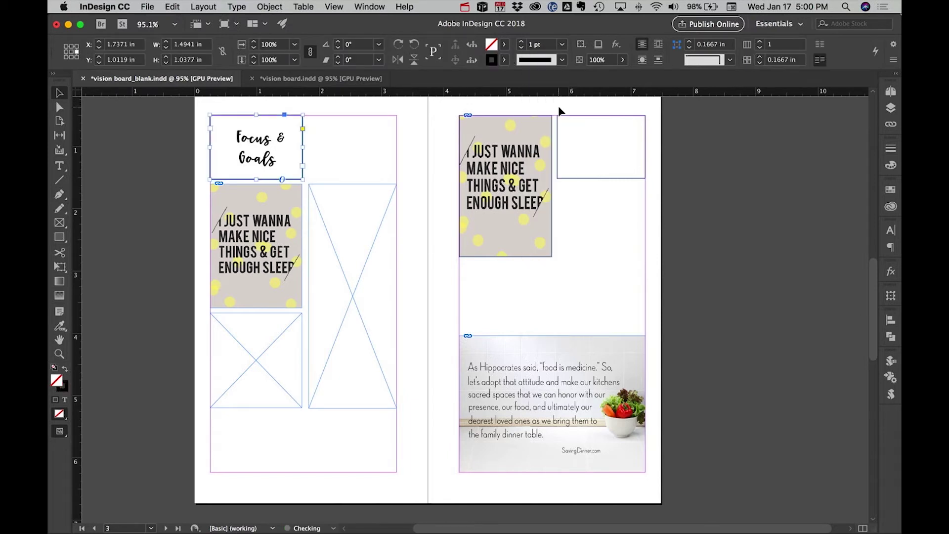
{"action": "left_click", "coordinate": [331, 160]}
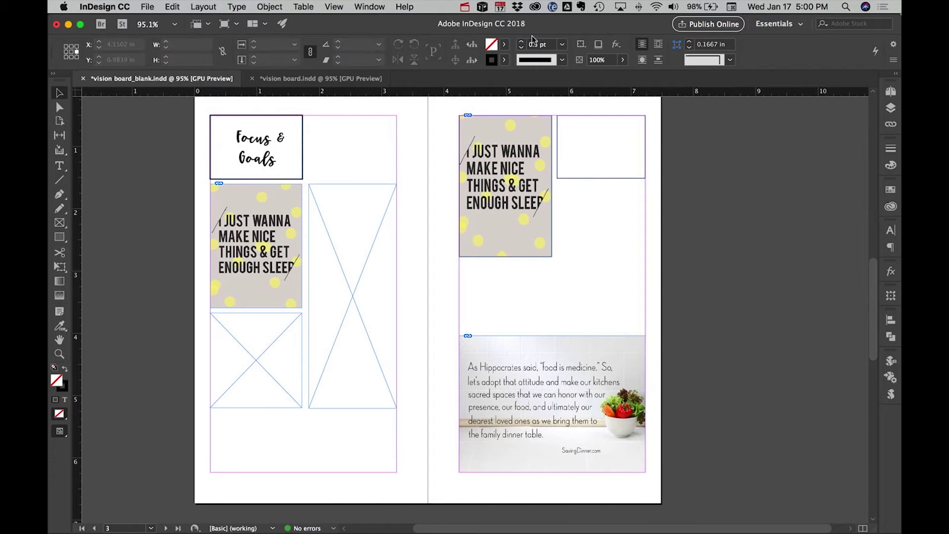
Set the Focus & Goals border back to 0 pt and switch to the finished vision board.indd document
{"action": "left_click", "coordinate": [301, 159]}
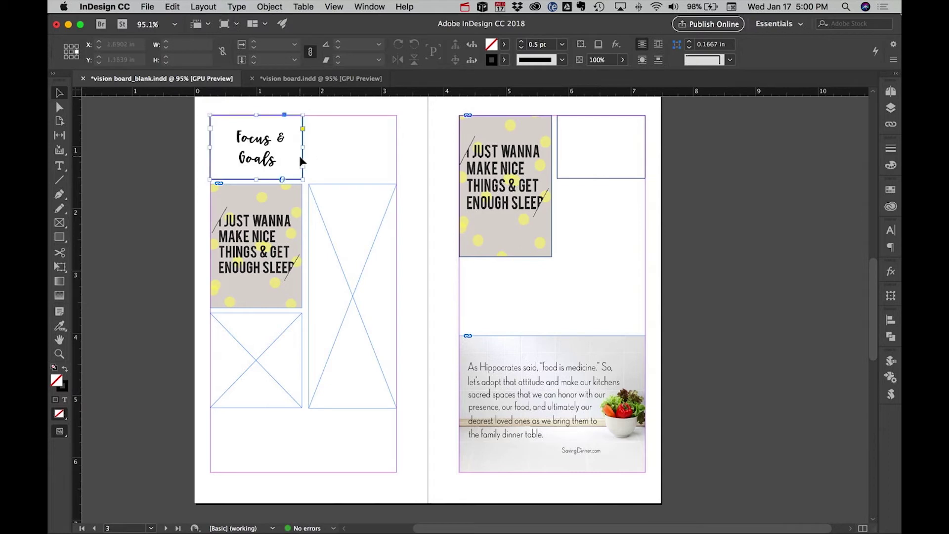
{"action": "left_click", "coordinate": [563, 45]}
{"action": "left_click", "coordinate": [547, 59]}
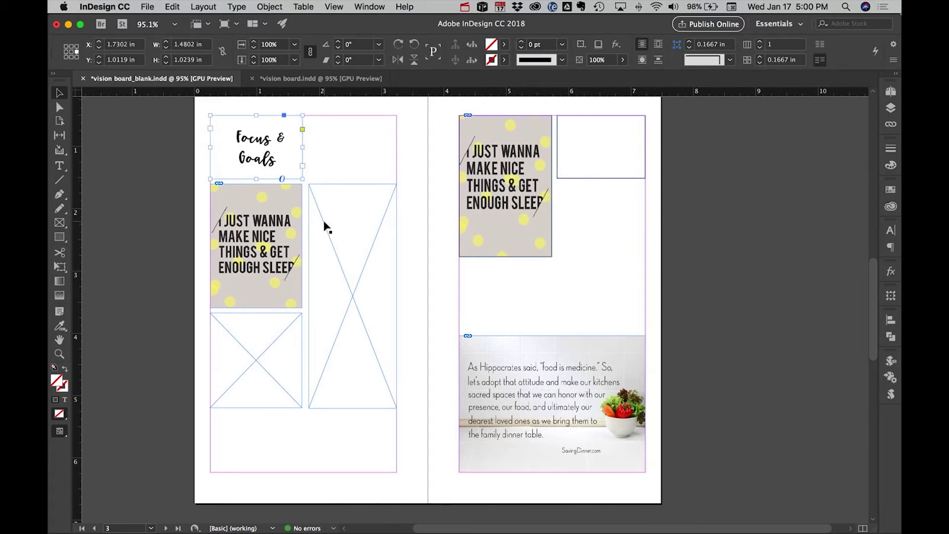
{"action": "left_click", "coordinate": [329, 157]}
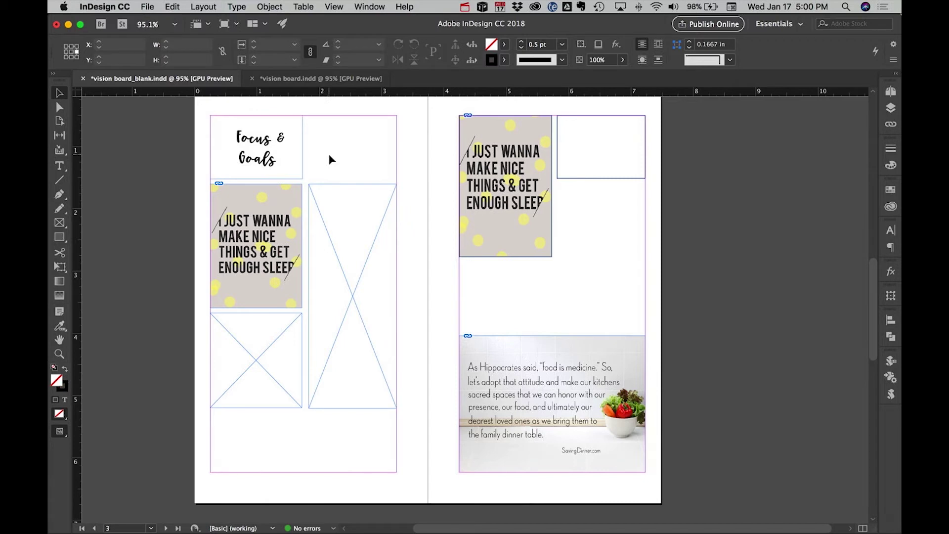
{"action": "left_click", "coordinate": [312, 81]}
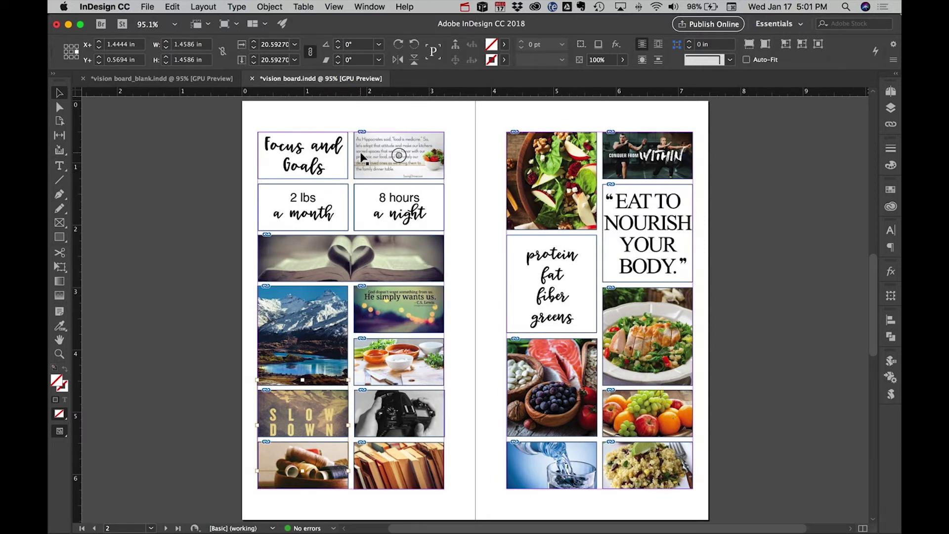
{"action": "left_click", "coordinate": [200, 343]}
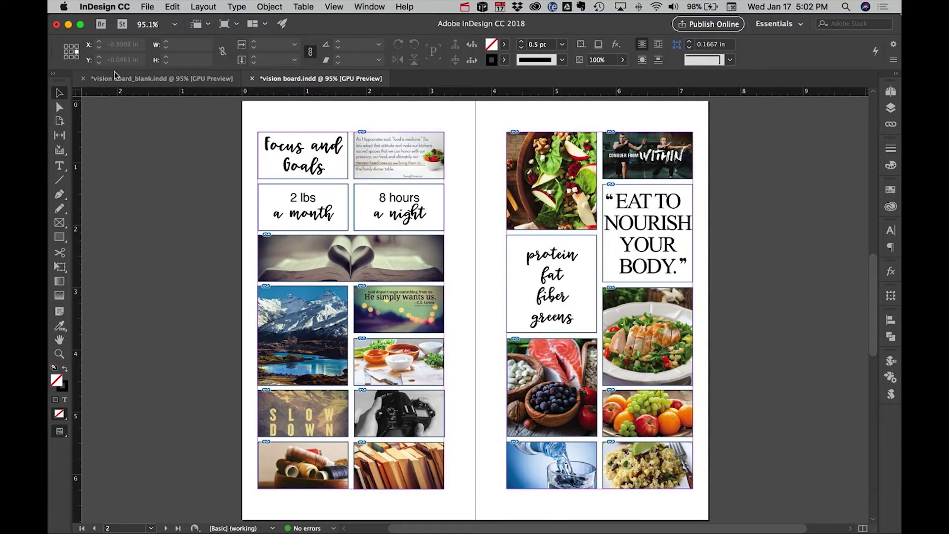
Launch Microsoft Word through Spotlight and create a blank document
{"action": "key", "text": "super+space"}
{"action": "type", "text": "word"}
{"action": "key", "text": "Return"}
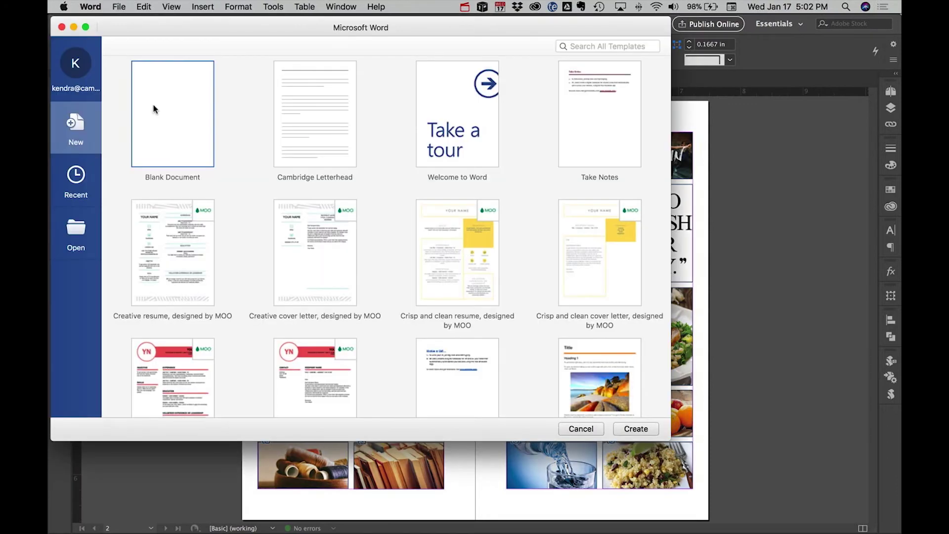
{"action": "left_click", "coordinate": [645, 433]}
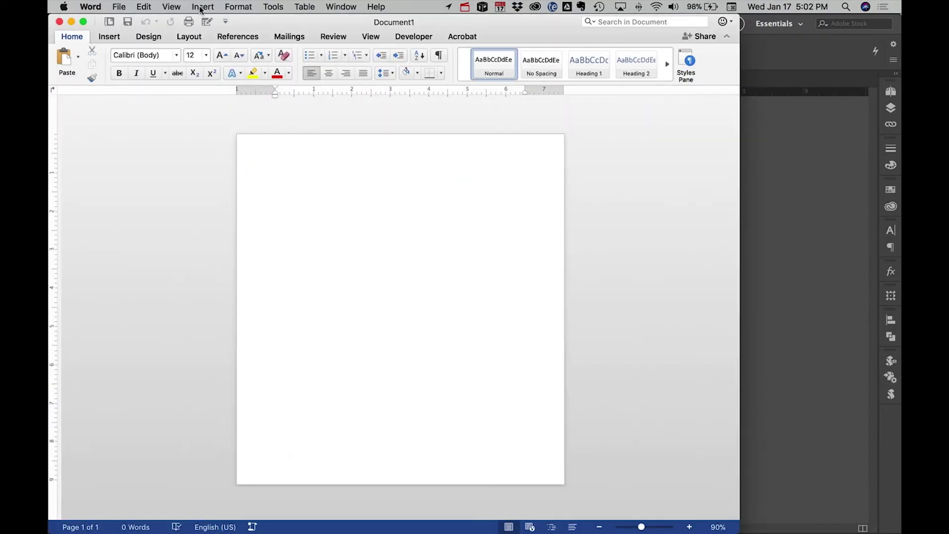
Set the page's paper size to Personal (3.70 by 6.70 inches) in Page Setup
{"action": "left_click", "coordinate": [120, 9]}
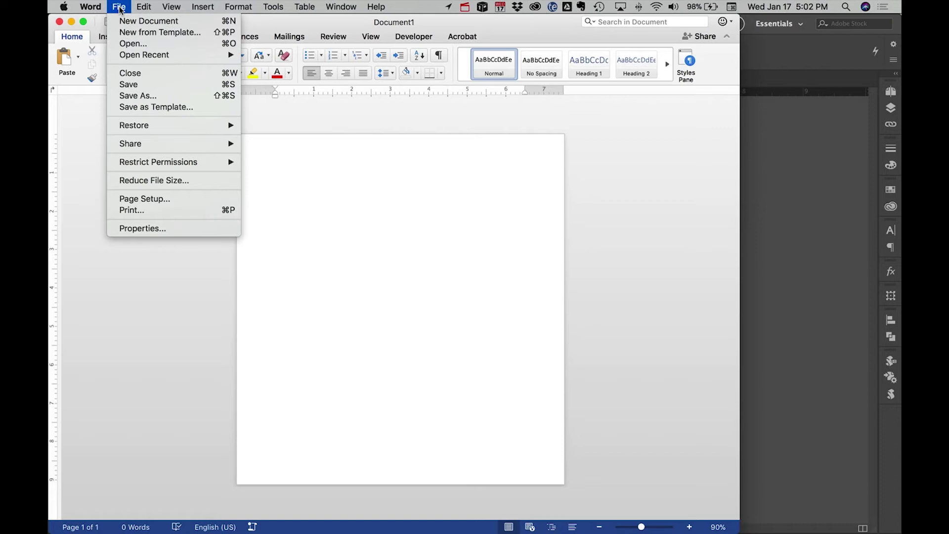
{"action": "left_click", "coordinate": [145, 199]}
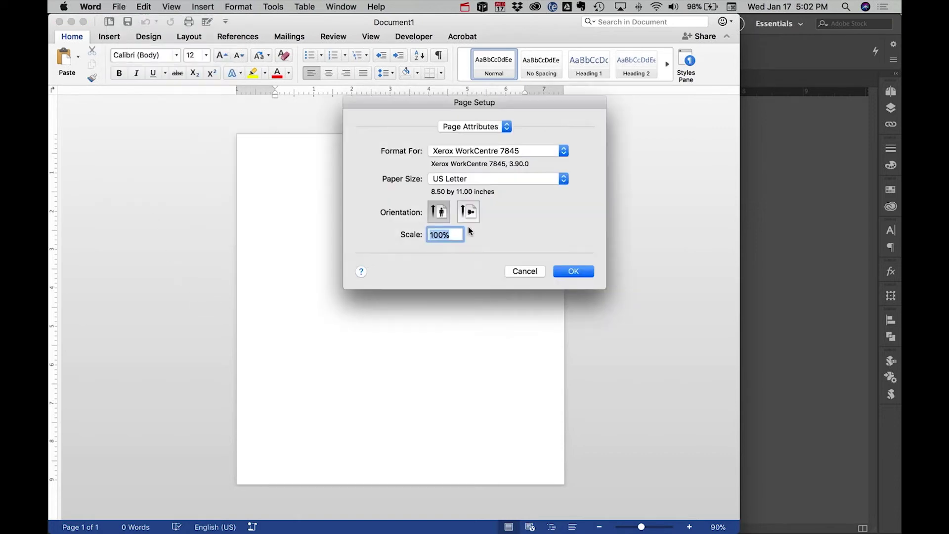
{"action": "left_click", "coordinate": [485, 126]}
{"action": "left_click", "coordinate": [485, 126]}
{"action": "left_click", "coordinate": [564, 181]}
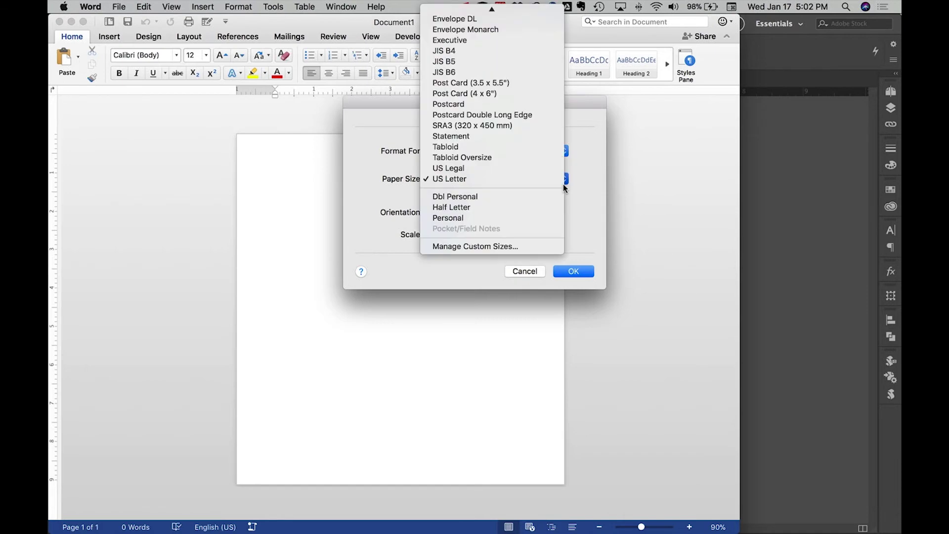
{"action": "left_click", "coordinate": [455, 220]}
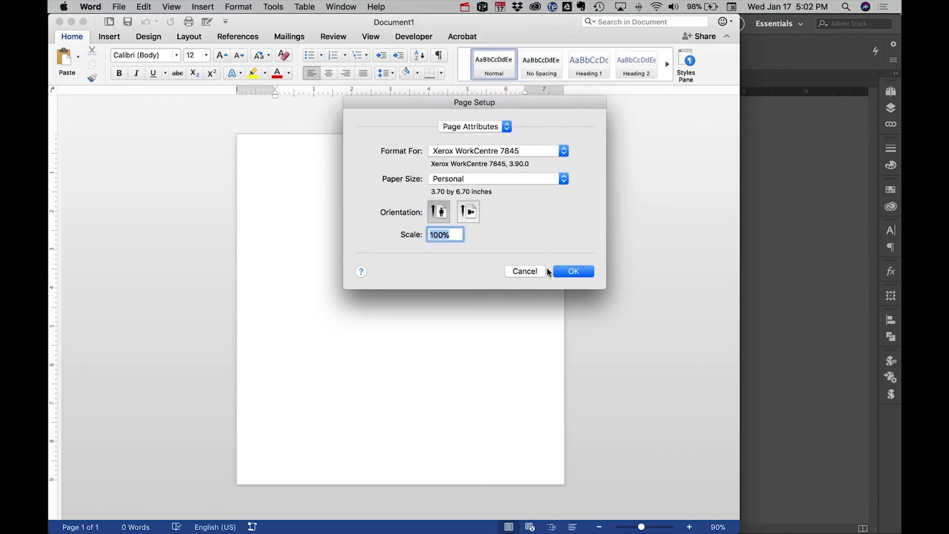
{"action": "left_click", "coordinate": [583, 271]}
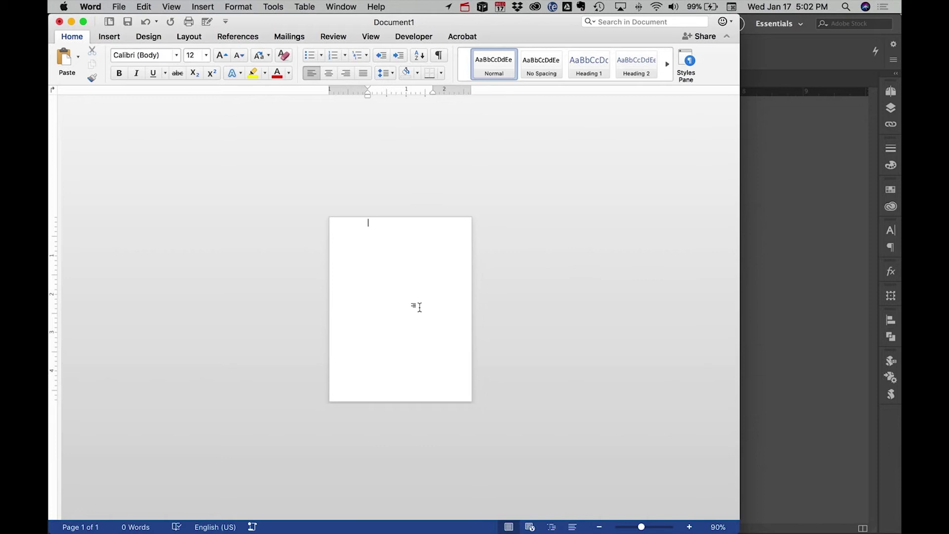
Open the Insert Table dialog and set the number of columns to 2
{"action": "scroll", "coordinate": [419, 307], "scroll_direction": "up", "scroll_amount": 1}
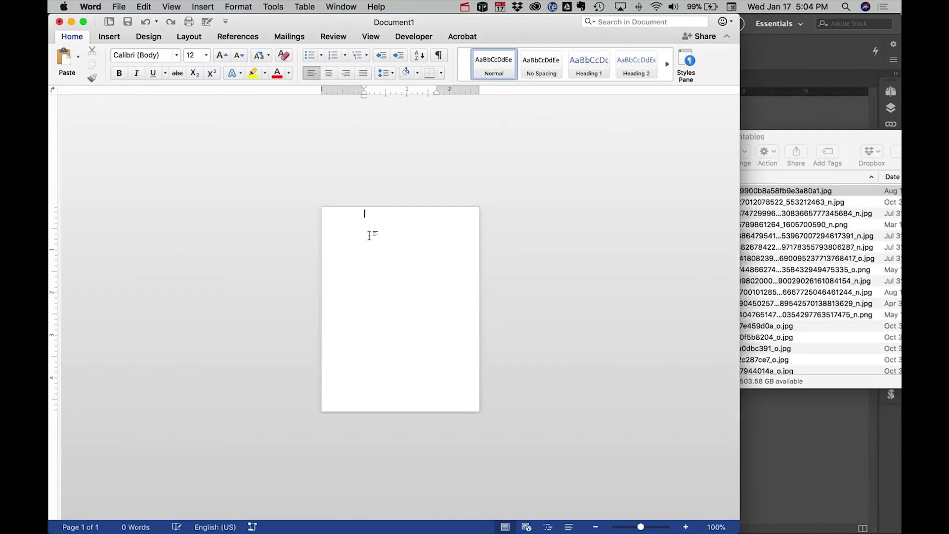
{"action": "left_click", "coordinate": [240, 7]}
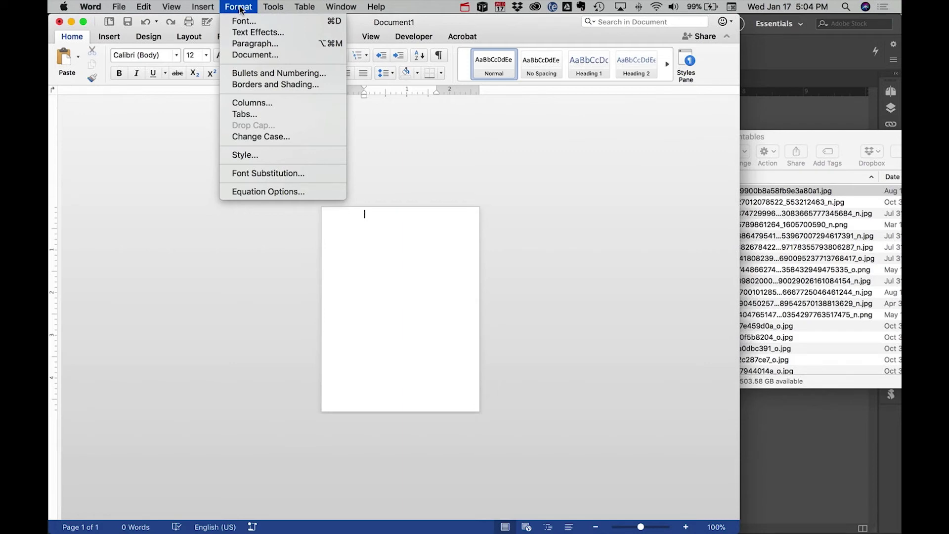
{"action": "mouse_move", "coordinate": [304, 7]}
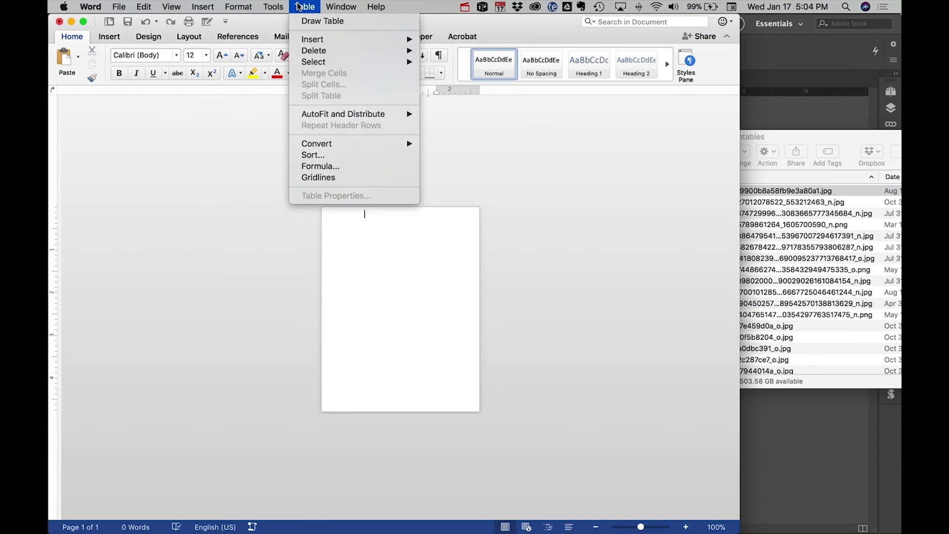
{"action": "mouse_move", "coordinate": [310, 40]}
{"action": "left_click", "coordinate": [456, 41]}
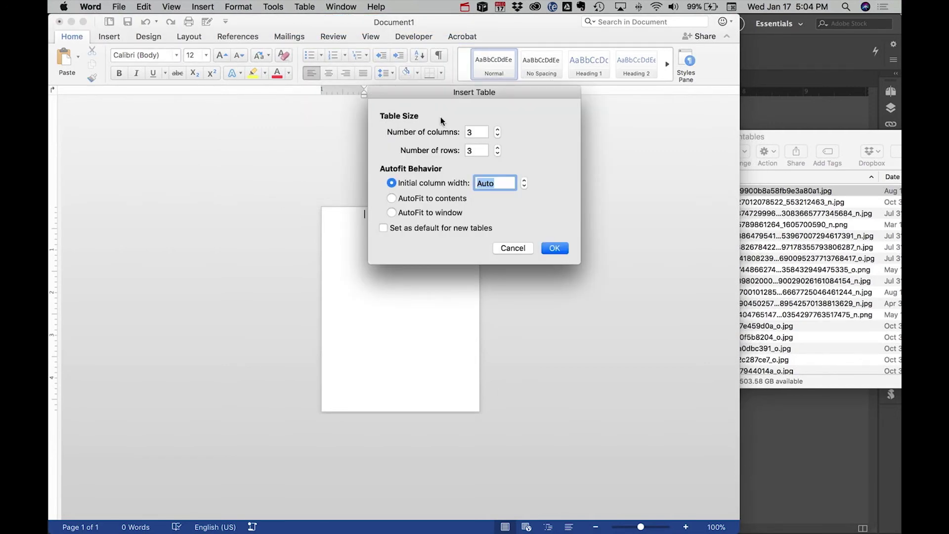
{"action": "double_click", "coordinate": [474, 132]}
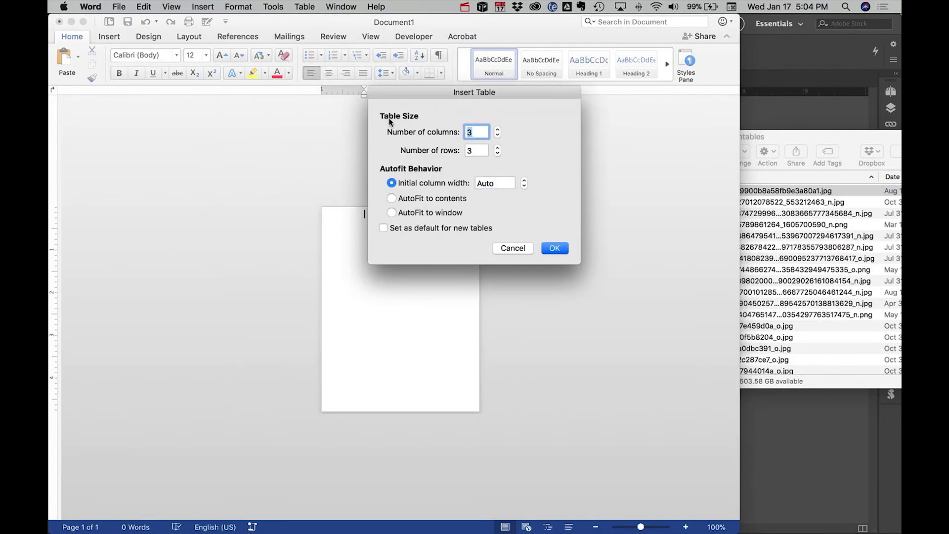
{"action": "type", "text": "2"}
{"action": "key", "text": "Tab"}
Insert the 6-row table, move it left and widen both columns with the ruler markers
{"action": "type", "text": "6"}
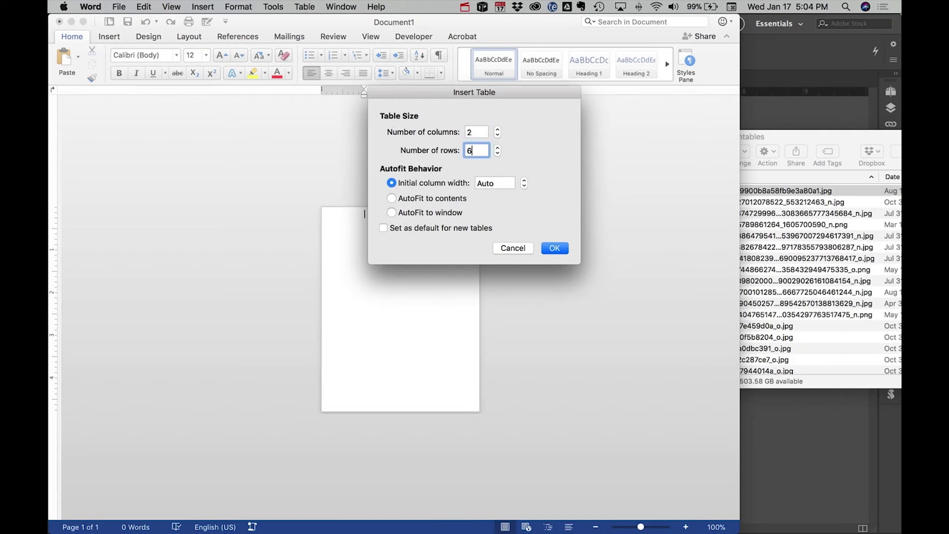
{"action": "left_click", "coordinate": [554, 251]}
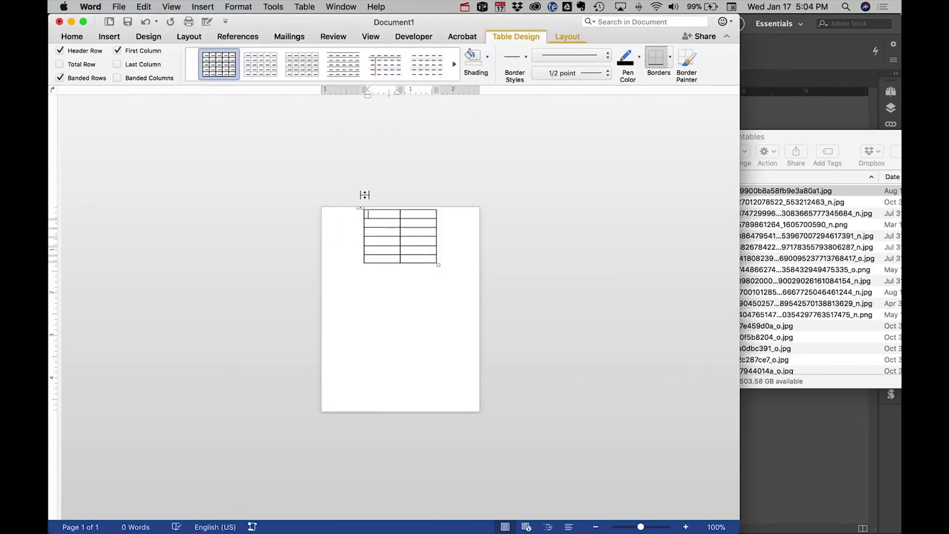
{"action": "left_click_drag", "start_coordinate": [364, 88], "coordinate": [332, 89]}
{"action": "left_click_drag", "start_coordinate": [435, 90], "coordinate": [463, 89]}
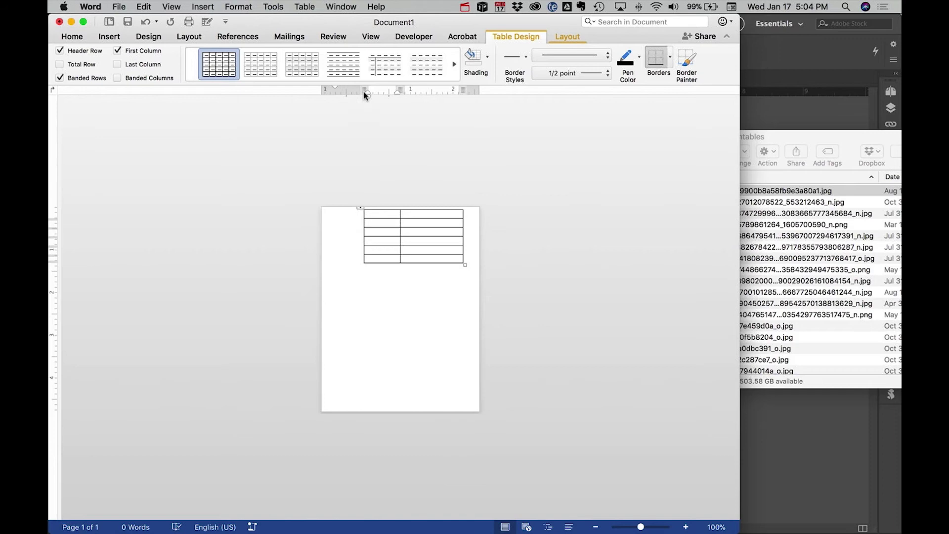
{"action": "left_click_drag", "start_coordinate": [365, 92], "coordinate": [336, 91]}
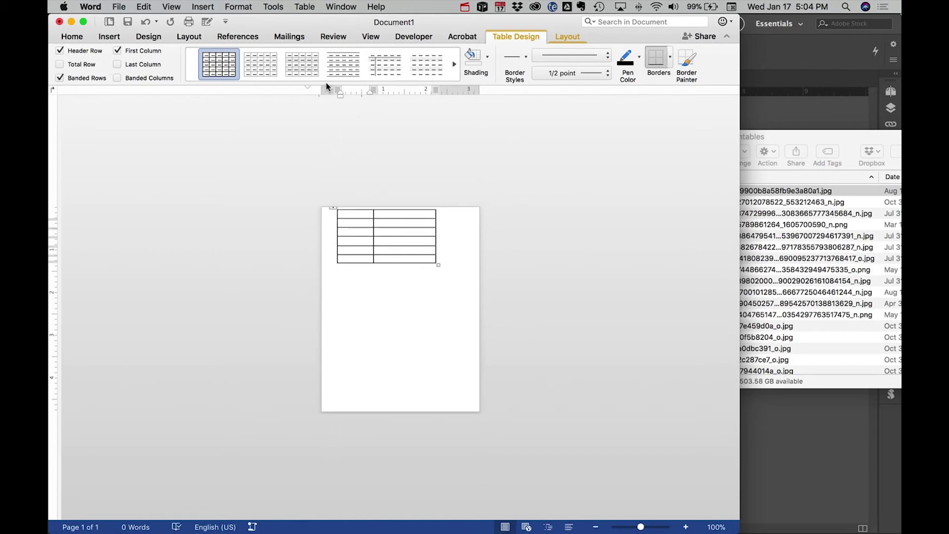
{"action": "left_click_drag", "start_coordinate": [307, 88], "coordinate": [330, 90]}
{"action": "left_click_drag", "start_coordinate": [440, 90], "coordinate": [464, 90]}
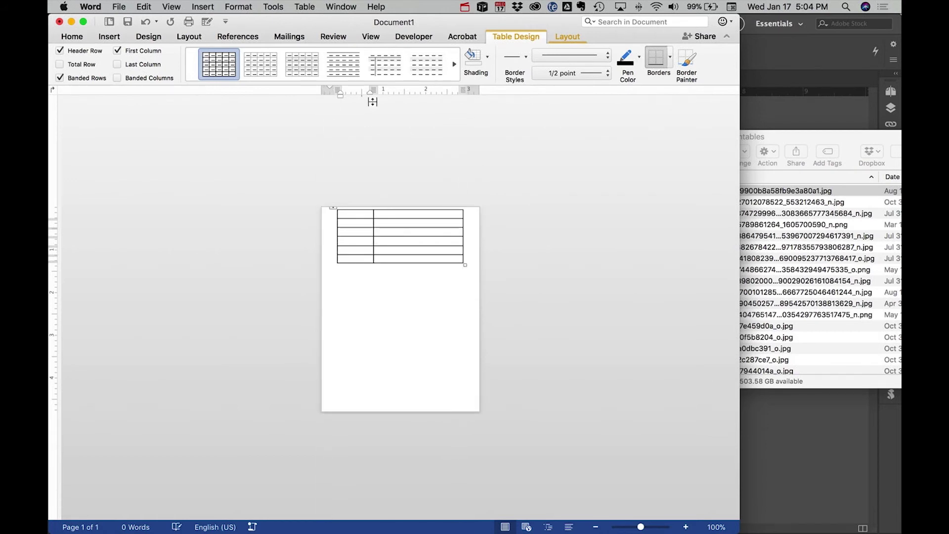
{"action": "left_click_drag", "start_coordinate": [377, 91], "coordinate": [406, 91]}
Narrow the second column slightly and drag the first quote image from Printables into the left cell
{"action": "left_click_drag", "start_coordinate": [493, 92], "coordinate": [468, 91]}
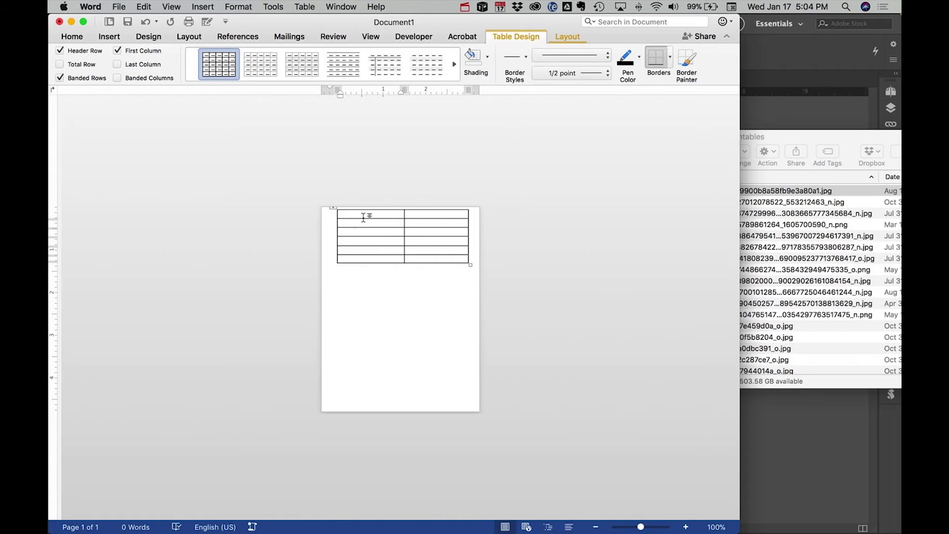
{"action": "left_click", "coordinate": [780, 135]}
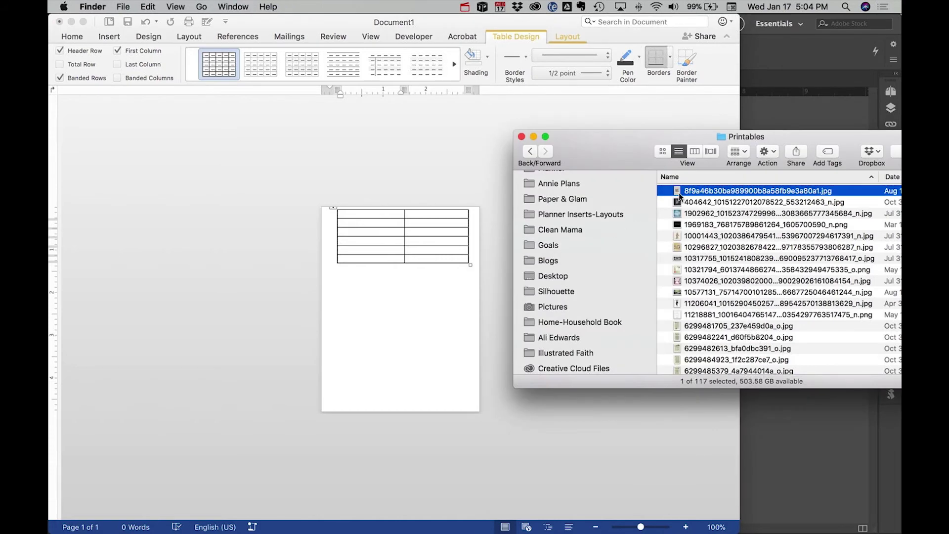
{"action": "left_click_drag", "start_coordinate": [679, 192], "coordinate": [348, 226]}
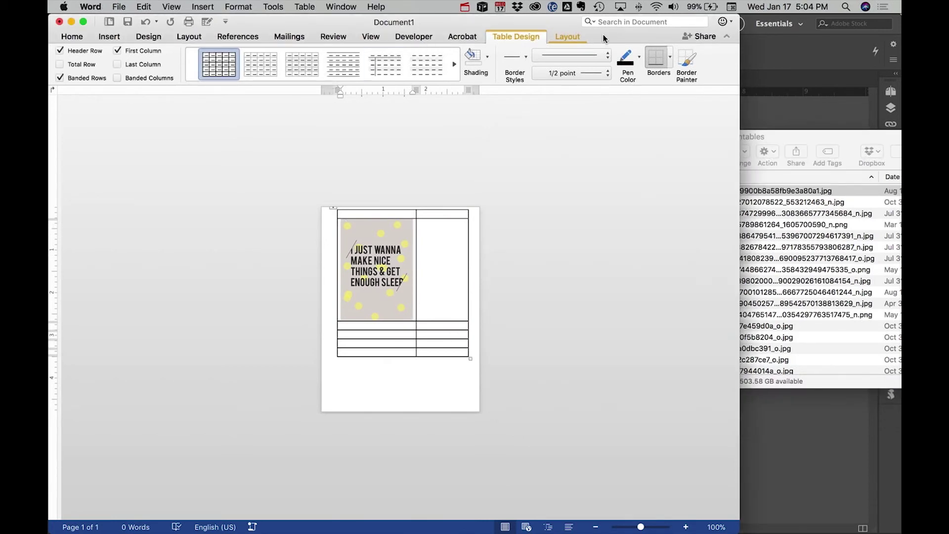
Try removing all table borders with No Border, then undo to keep every border
{"action": "left_click", "coordinate": [608, 57]}
{"action": "left_click", "coordinate": [562, 59]}
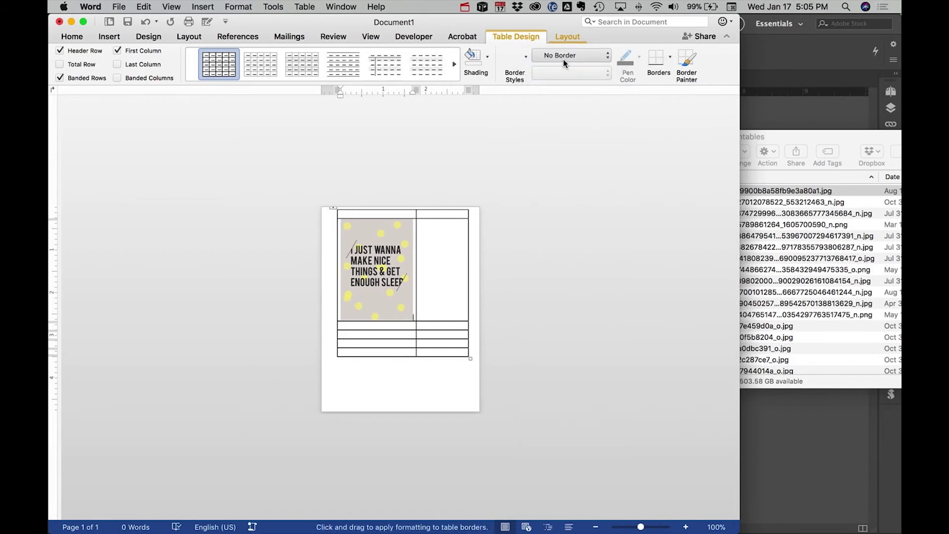
{"action": "left_click_drag", "start_coordinate": [436, 328], "coordinate": [333, 200]}
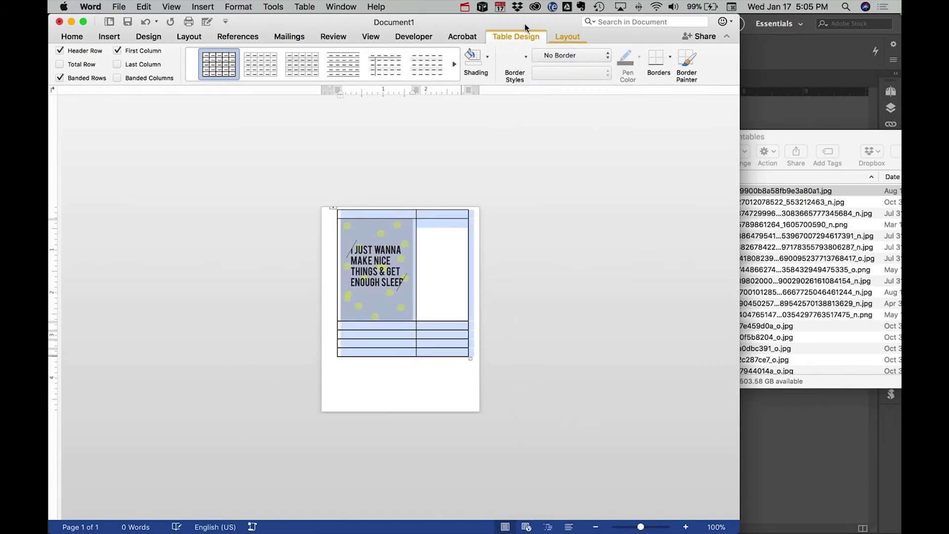
{"action": "left_click", "coordinate": [672, 59]}
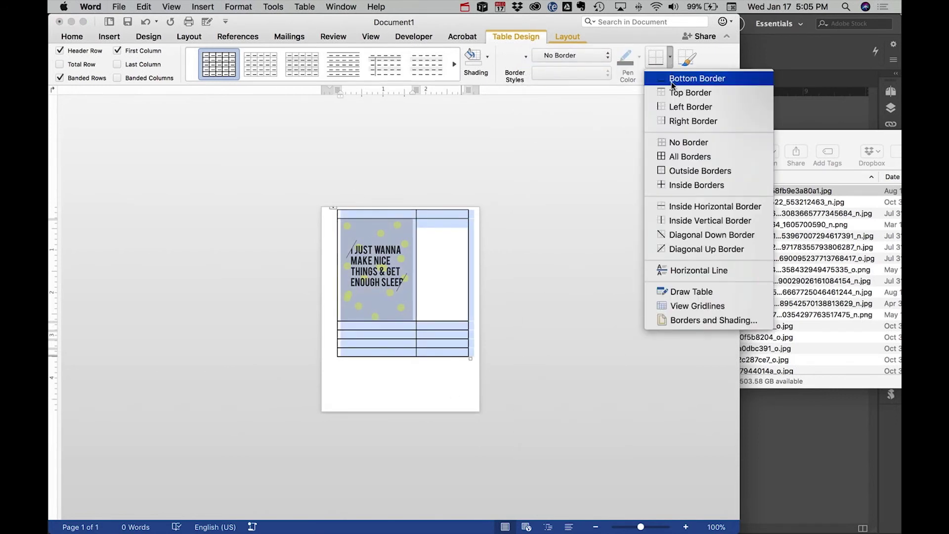
{"action": "left_click", "coordinate": [686, 161]}
{"action": "key", "text": "super+z"}
{"action": "left_click", "coordinate": [671, 58]}
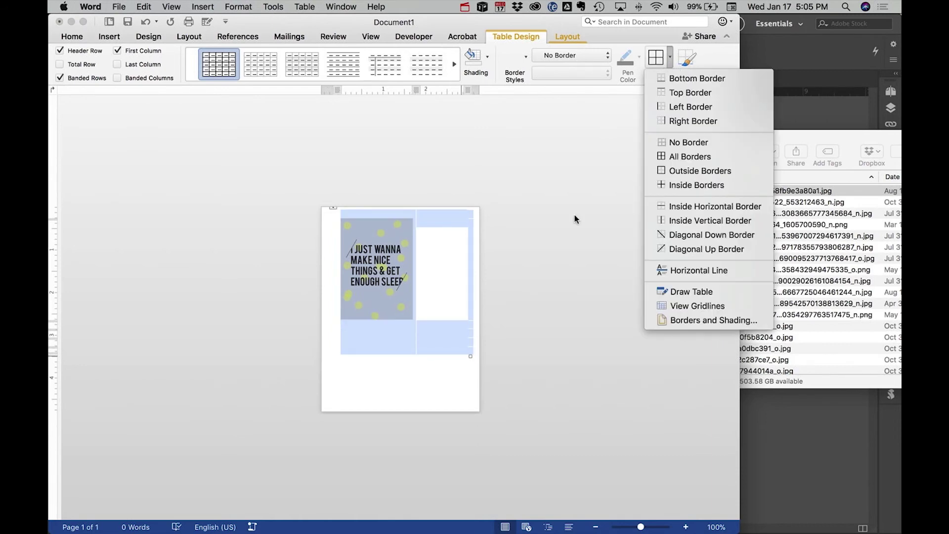
{"action": "left_click", "coordinate": [420, 329]}
{"action": "left_click", "coordinate": [448, 307]}
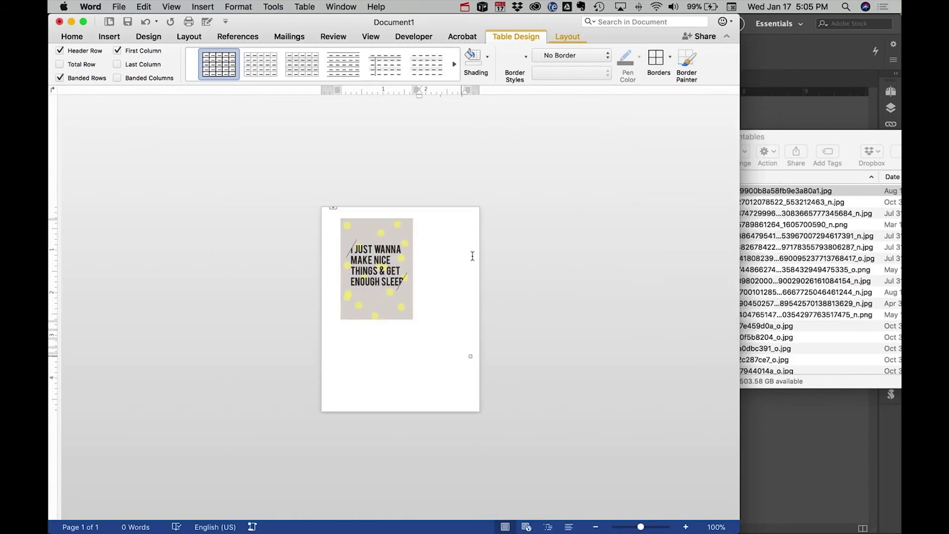
{"action": "key", "text": "super+z"}
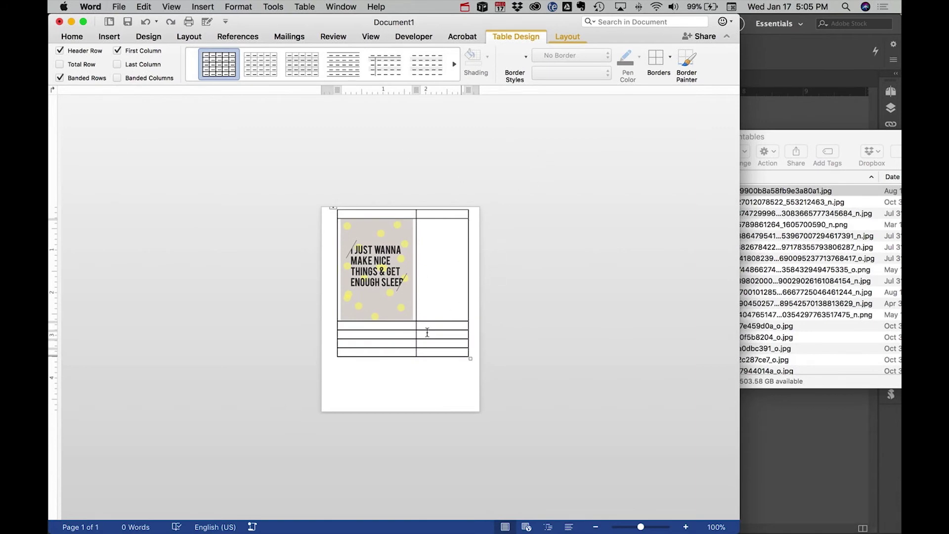
Drag IMG_3722.JPG from the Printables folder into the table's lower right cell
{"action": "left_click", "coordinate": [836, 141]}
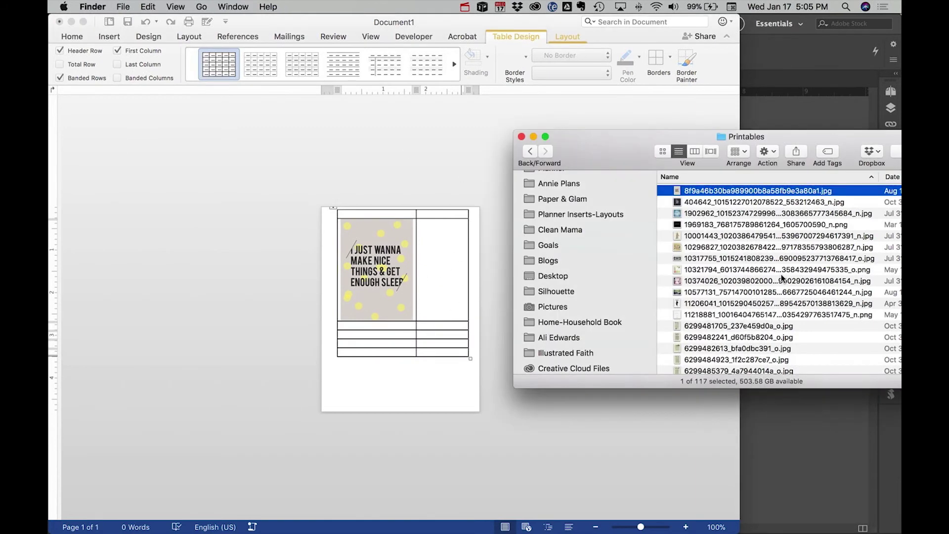
{"action": "scroll", "coordinate": [784, 275], "scroll_direction": "down", "scroll_amount": 5}
{"action": "scroll", "coordinate": [784, 278], "scroll_direction": "down", "scroll_amount": 10}
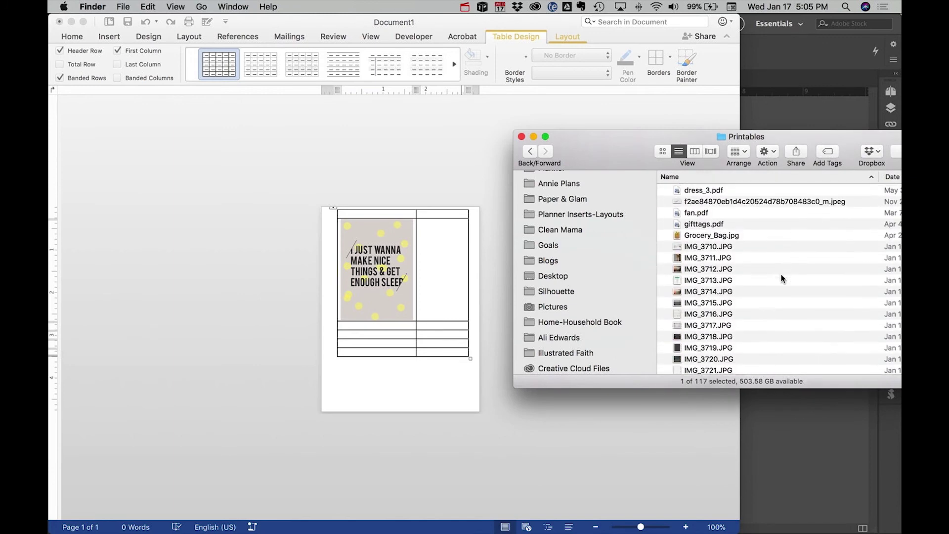
{"action": "scroll", "coordinate": [781, 277], "scroll_direction": "down", "scroll_amount": 3}
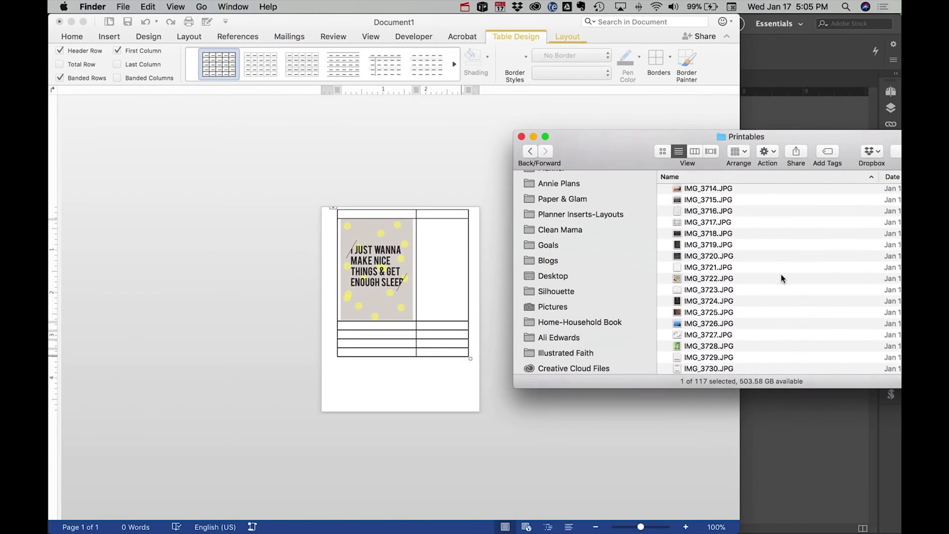
{"action": "left_click", "coordinate": [693, 274]}
{"action": "key", "text": "space"}
{"action": "key", "text": "space"}
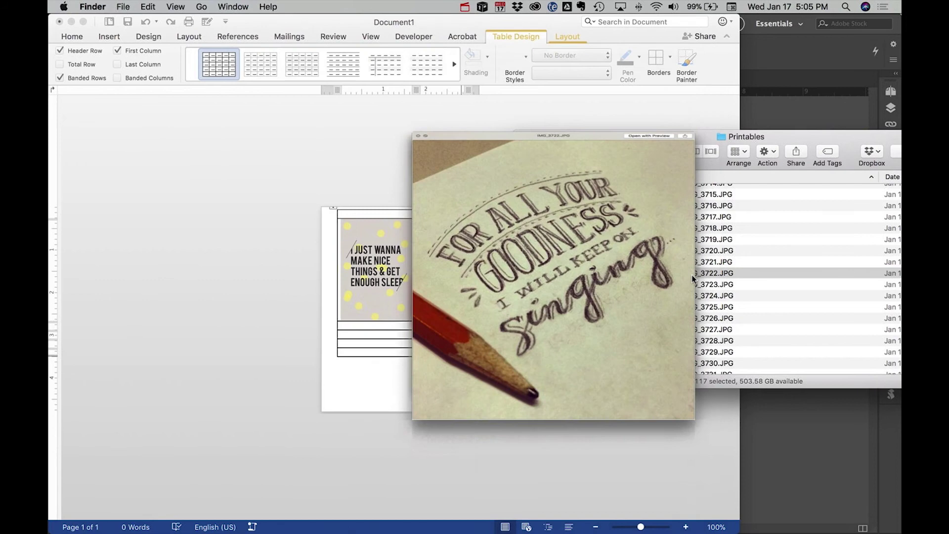
{"action": "left_click_drag", "start_coordinate": [709, 276], "coordinate": [451, 327]}
Shrink both quote pictures, the second to about 1.26 by 1.25 inches, to fit one page
{"action": "double_click", "coordinate": [403, 210]}
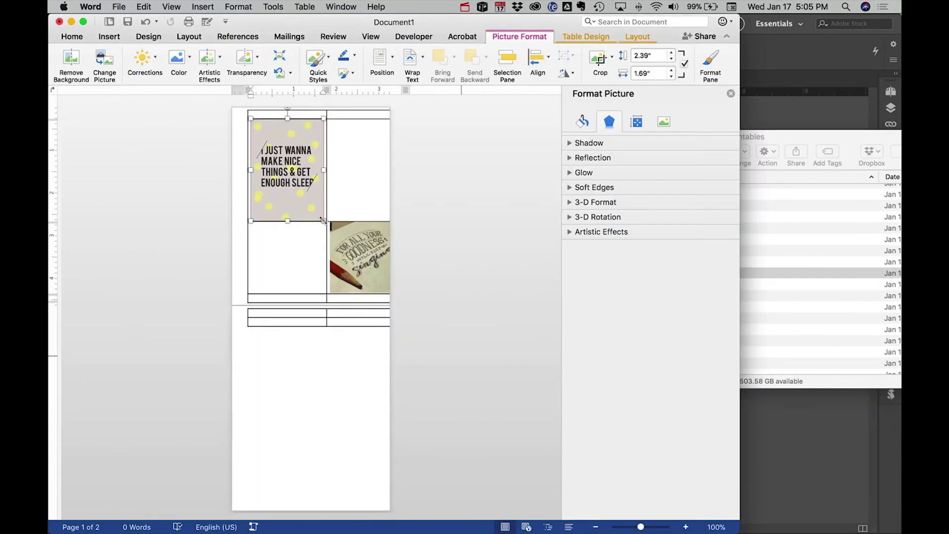
{"action": "left_click_drag", "start_coordinate": [324, 221], "coordinate": [303, 188]}
{"action": "left_click", "coordinate": [311, 291]}
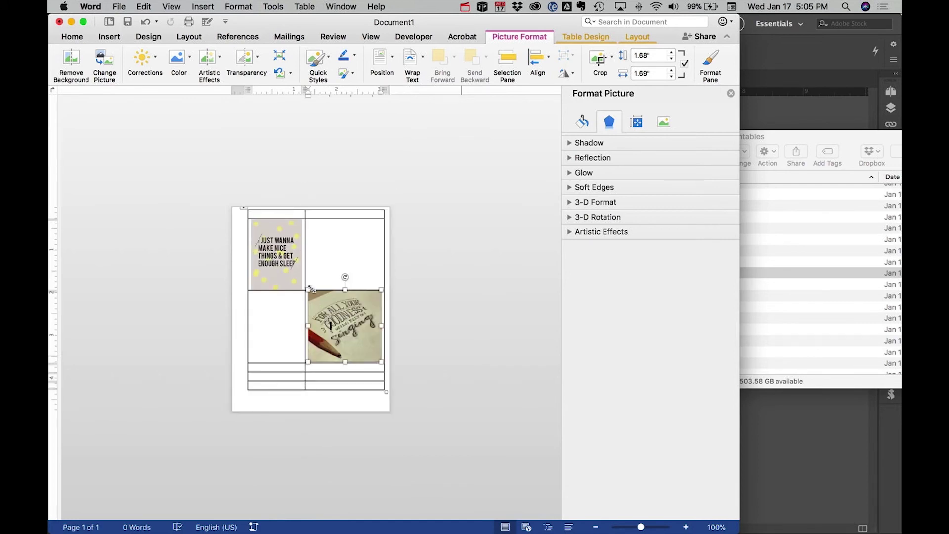
{"action": "left_click_drag", "start_coordinate": [309, 291], "coordinate": [327, 310]}
{"action": "left_click", "coordinate": [334, 238]}
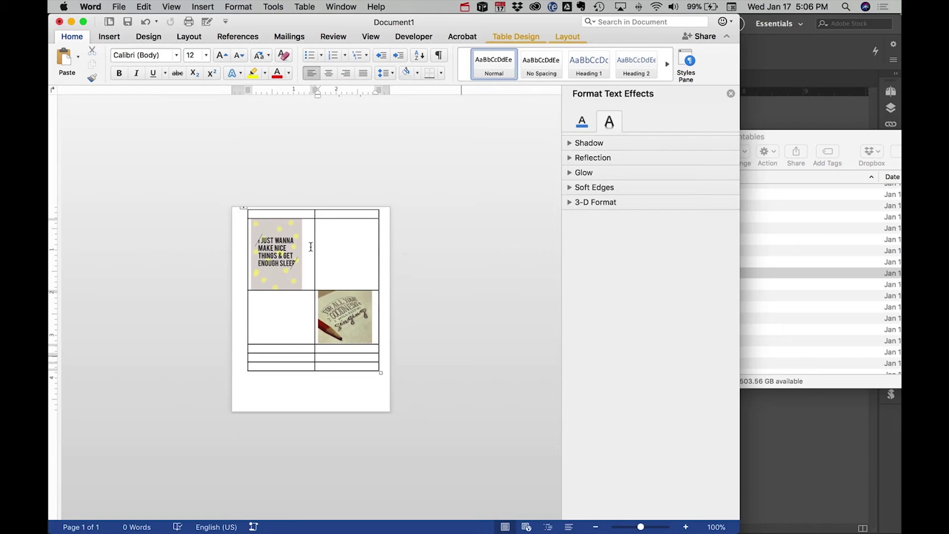
Paste the 'Focus and Goals' heading into the table's top-left cell
{"action": "left_click", "coordinate": [292, 216]}
{"action": "key", "text": "super+v"}
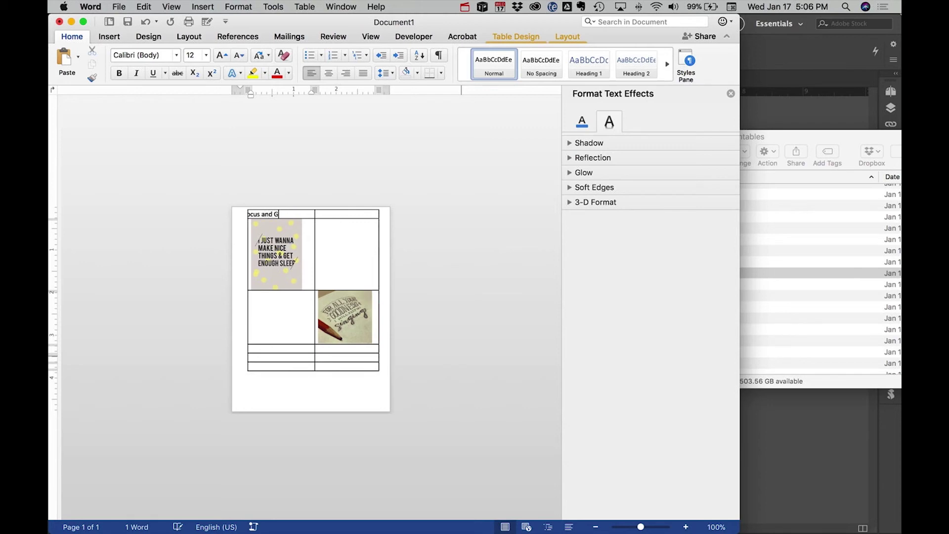
{"action": "key", "text": "super+a"}
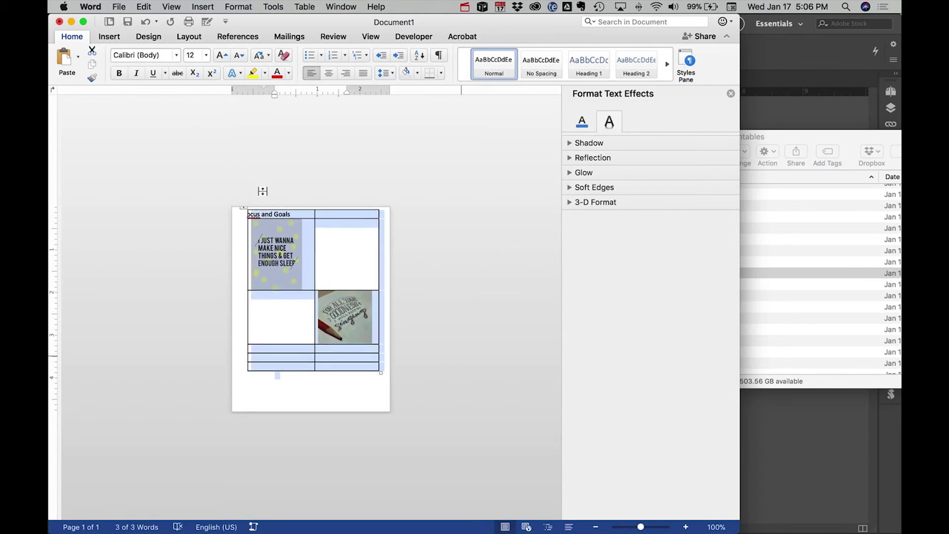
{"action": "left_click", "coordinate": [262, 230]}
{"action": "left_click", "coordinate": [242, 243]}
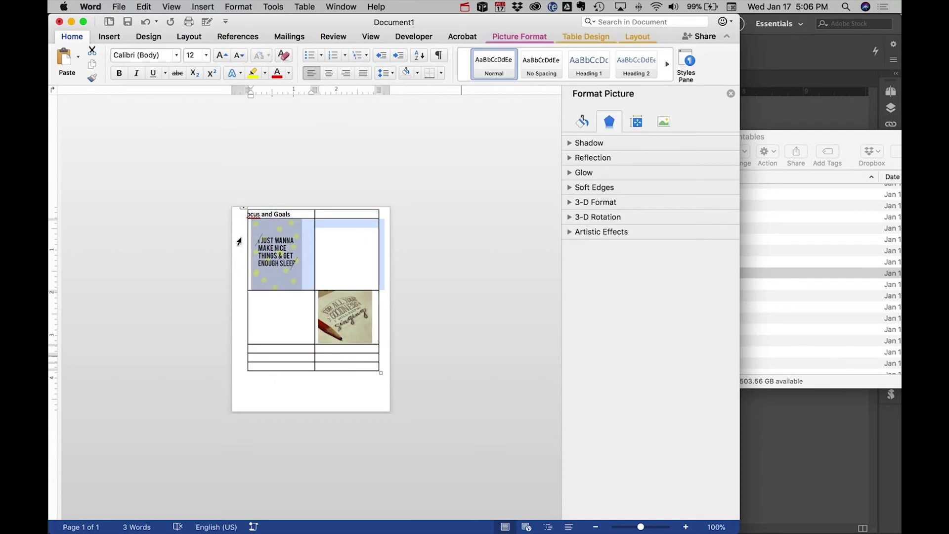
Set all four page margins to 0.25 inch, letting Word fix margins outside the printable area
{"action": "left_click", "coordinate": [119, 6]}
{"action": "left_click", "coordinate": [167, 199]}
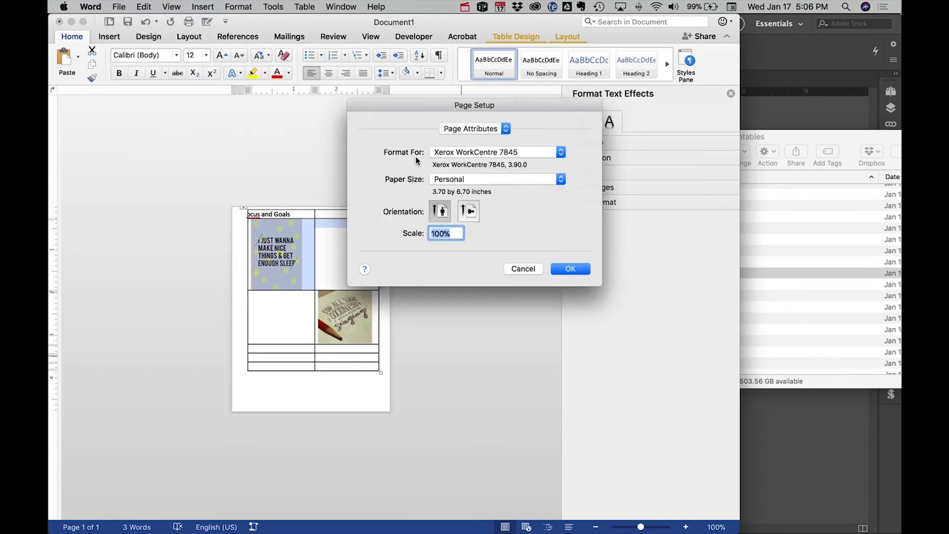
{"action": "left_click", "coordinate": [497, 128]}
{"action": "left_click", "coordinate": [504, 140]}
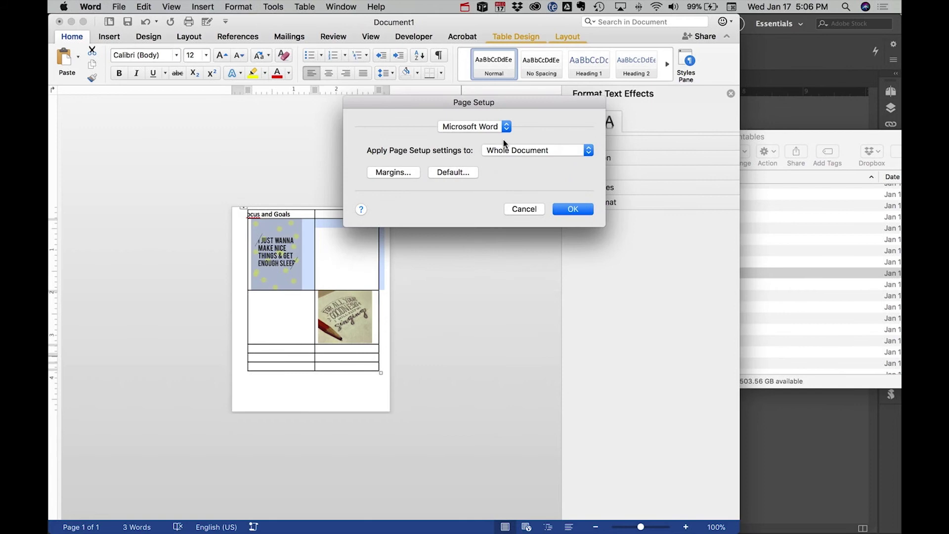
{"action": "left_click", "coordinate": [391, 173]}
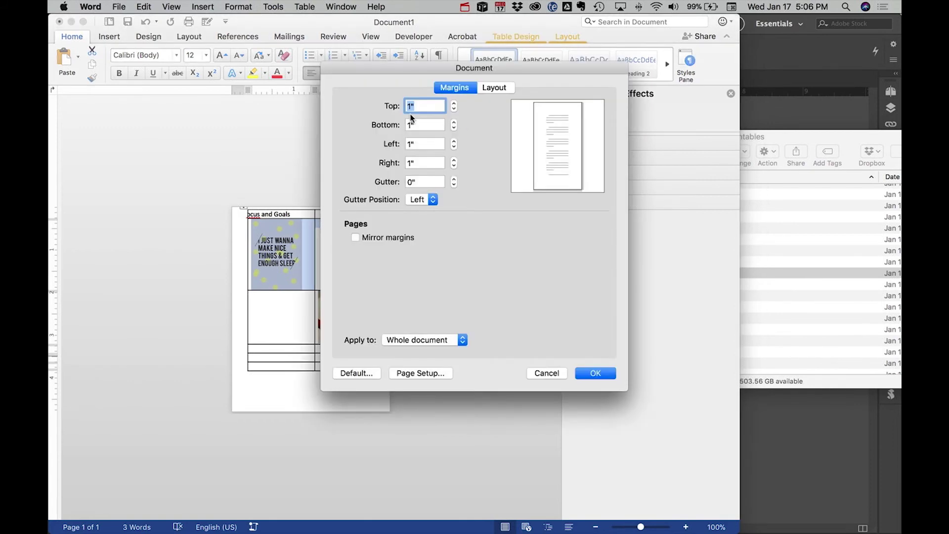
{"action": "type", "text": ".25"}
{"action": "key", "text": "Tab"}
{"action": "type", "text": ".25"}
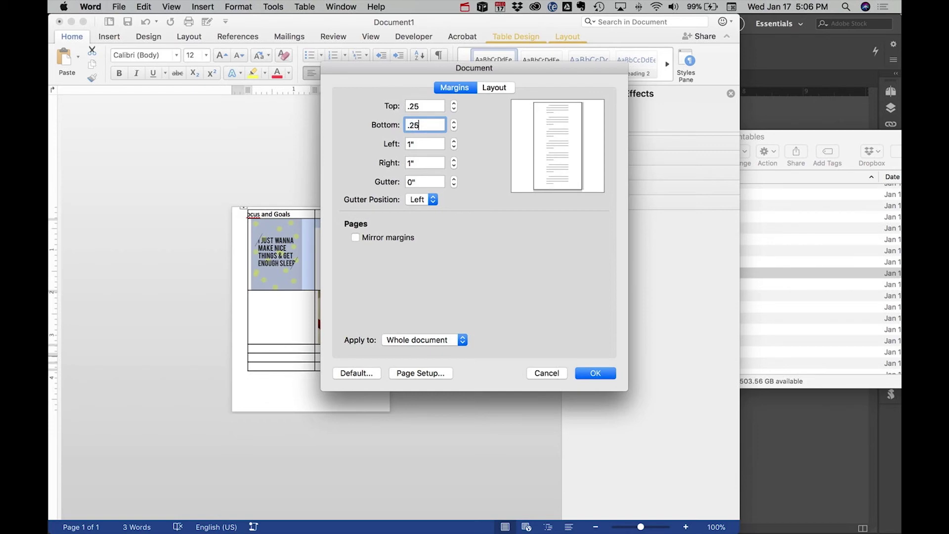
{"action": "type", "text": "."}
{"action": "key", "text": "Tab"}
{"action": "key", "text": "BackSpace"}
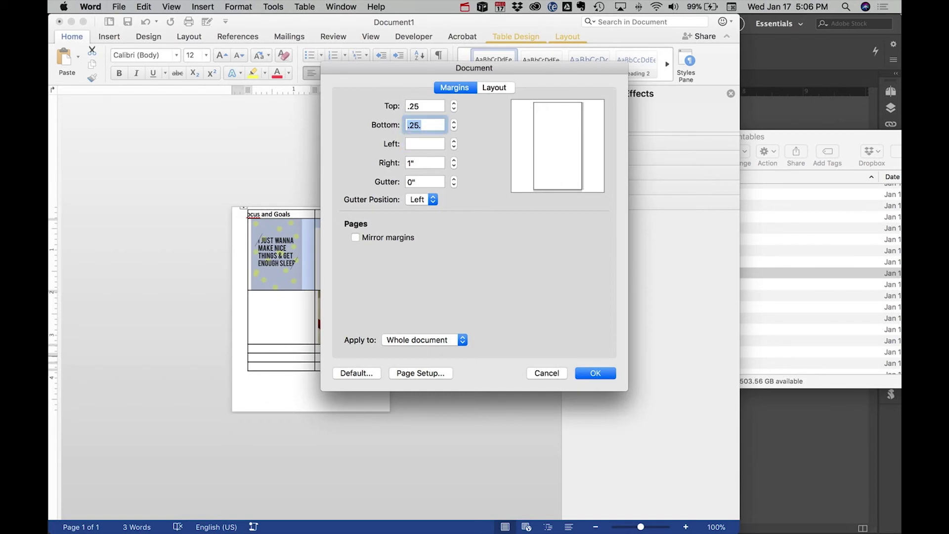
{"action": "key", "text": "BackSpace"}
{"action": "type", "text": ".25"}
{"action": "key", "text": "Tab"}
{"action": "type", "text": ".25"}
{"action": "key", "text": "Tab"}
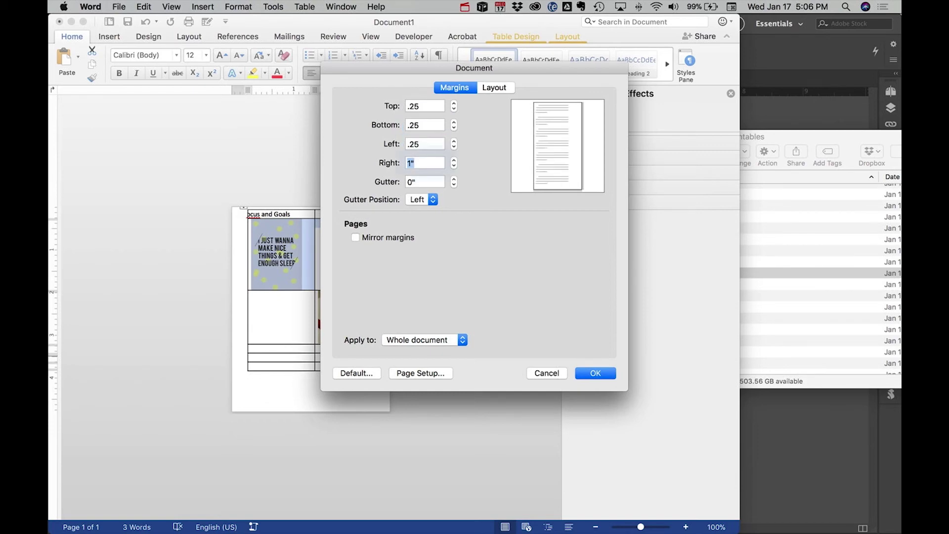
{"action": "type", "text": ".2"}
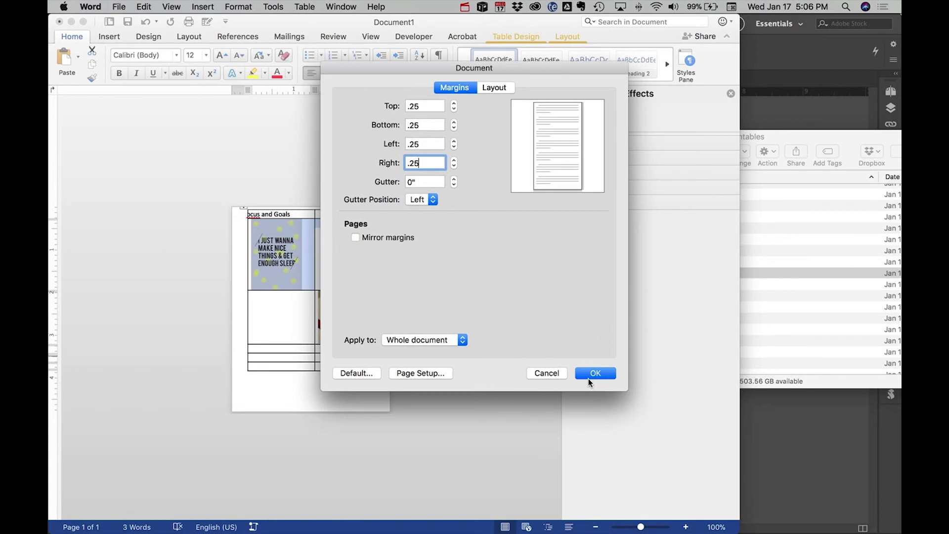
{"action": "type", "text": "5"}
{"action": "left_click", "coordinate": [588, 378]}
{"action": "left_click", "coordinate": [448, 171]}
{"action": "left_click", "coordinate": [585, 369]}
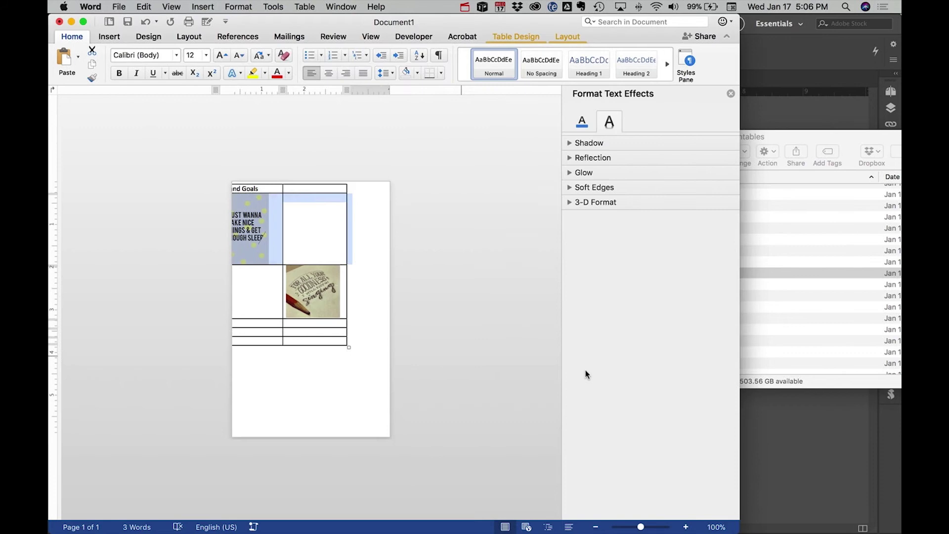
Select the whole table and shift it right so it sits within the page
{"action": "left_click", "coordinate": [364, 330]}
{"action": "key", "text": "super+a"}
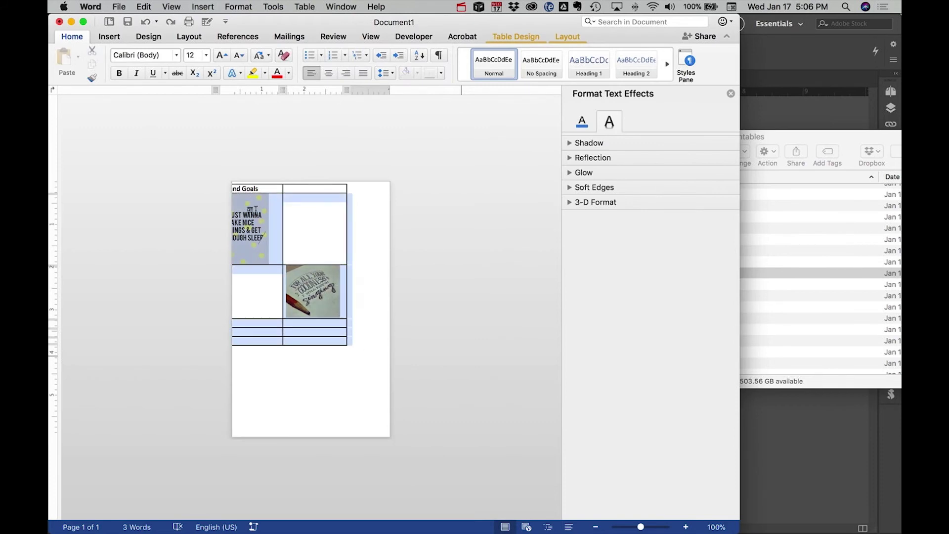
{"action": "mouse_move", "coordinate": [215, 90]}
{"action": "left_mouse_down"}
{"action": "mouse_move", "coordinate": [262, 94]}
{"action": "mouse_move", "coordinate": [243, 88]}
{"action": "mouse_move", "coordinate": [250, 87]}
{"action": "left_mouse_up"}
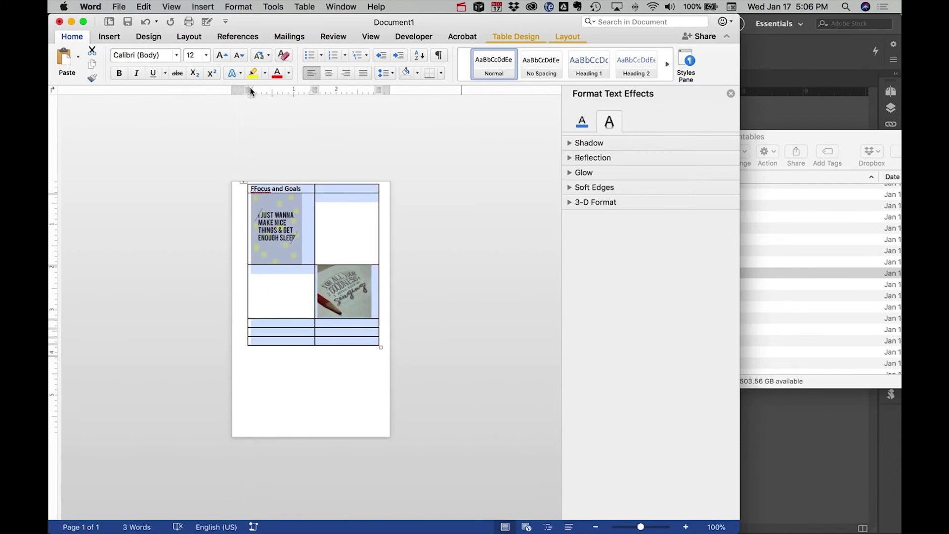
Remove the stray letter before 'Focus' and centre the 'Focus and Goals' heading in its cell
{"action": "left_click", "coordinate": [254, 194]}
{"action": "double_click", "coordinate": [254, 191]}
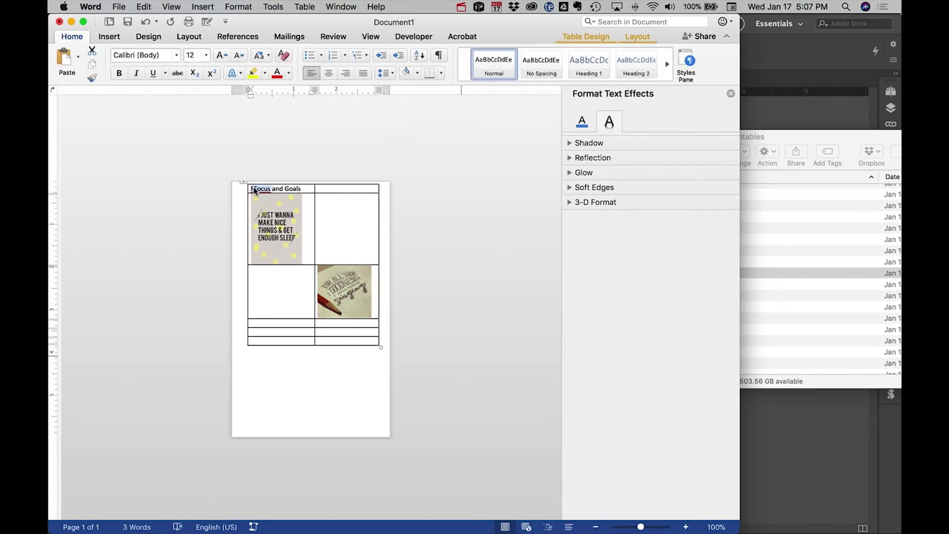
{"action": "key", "text": "Left"}
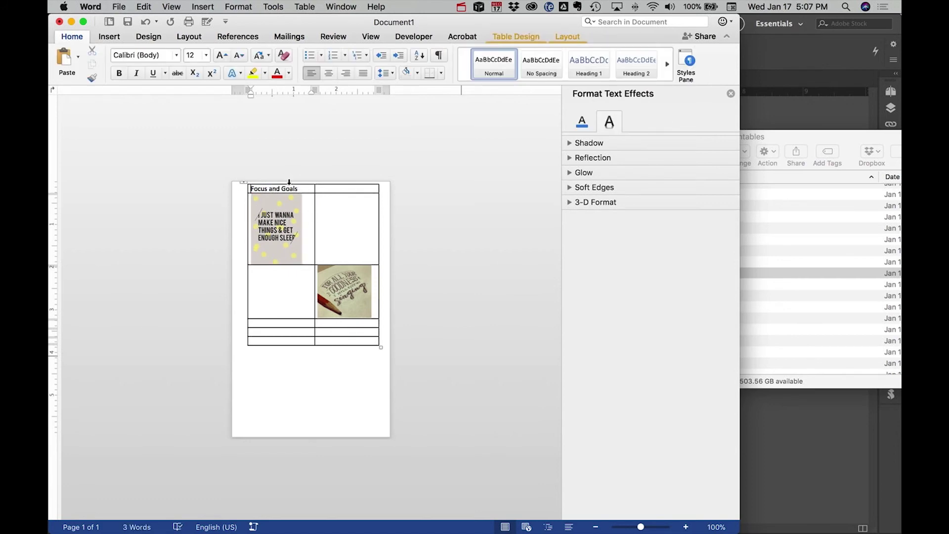
{"action": "left_click_drag", "start_coordinate": [298, 188], "coordinate": [225, 178]}
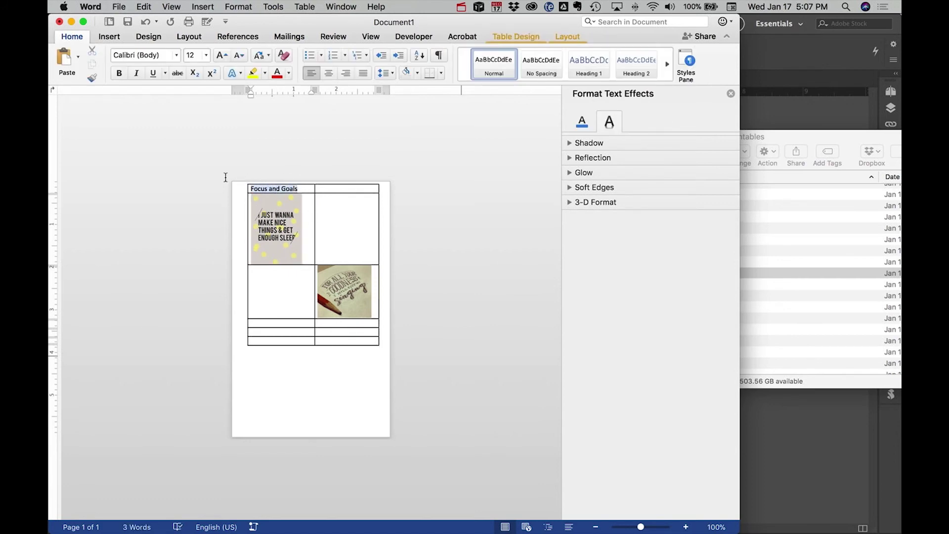
{"action": "left_click", "coordinate": [328, 73]}
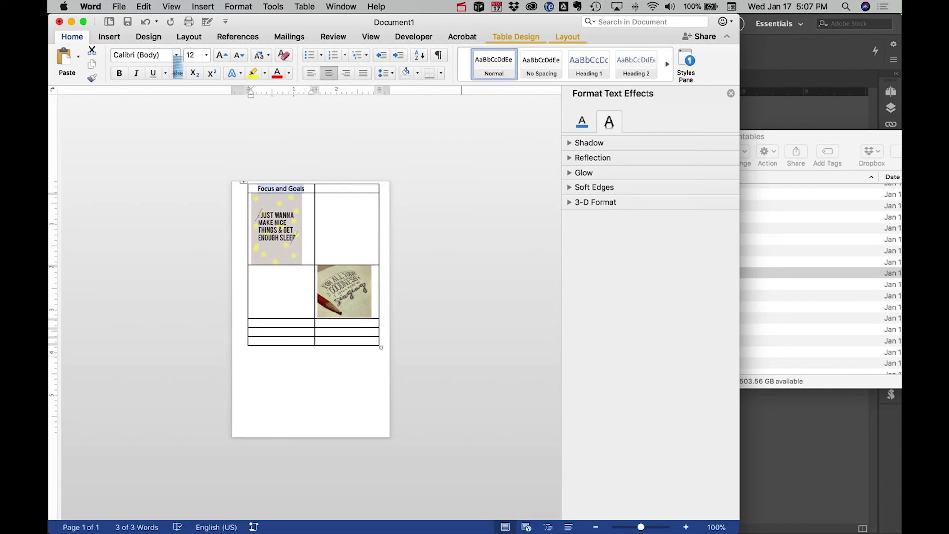
Set the heading font to Miss Magnolia at 26 pt
{"action": "left_click", "coordinate": [174, 57]}
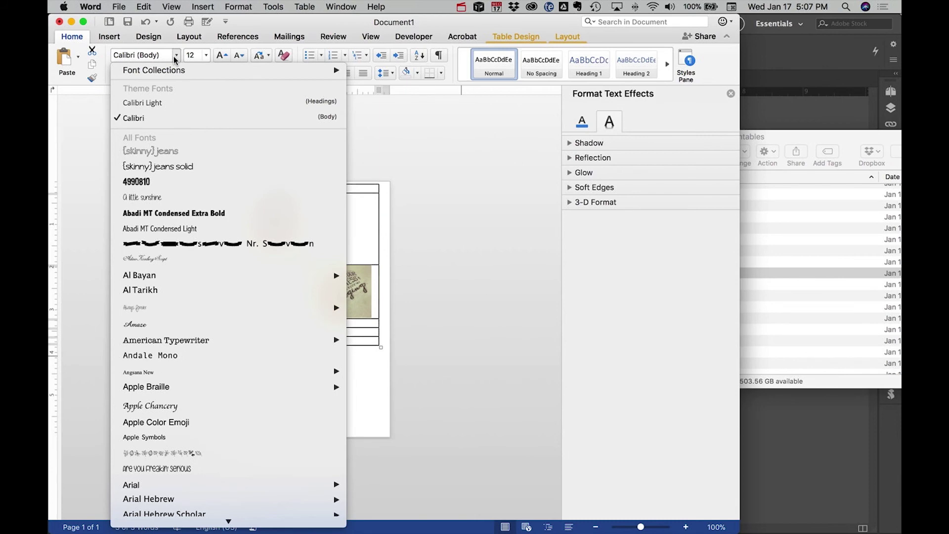
{"action": "scroll", "coordinate": [218, 490], "scroll_direction": "down", "scroll_amount": 20}
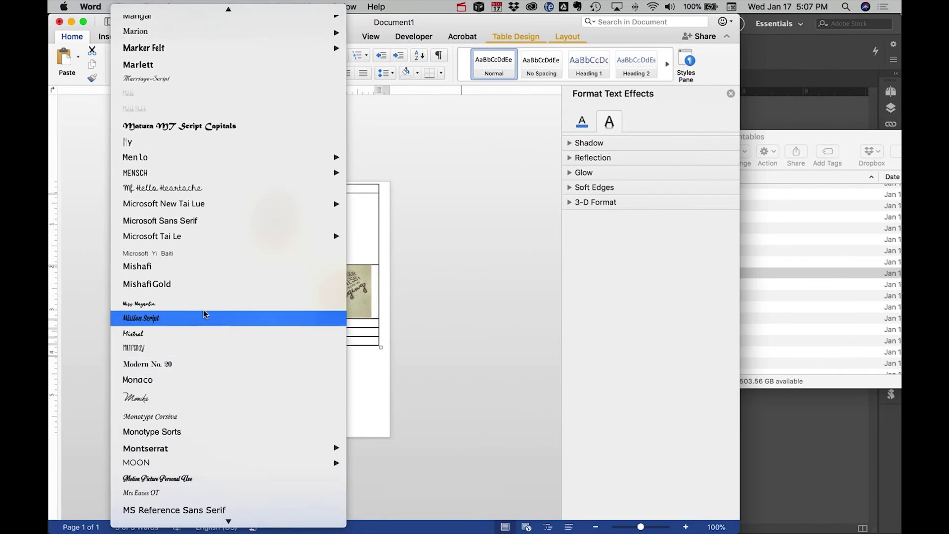
{"action": "scroll", "coordinate": [205, 501], "scroll_direction": "down", "scroll_amount": 2}
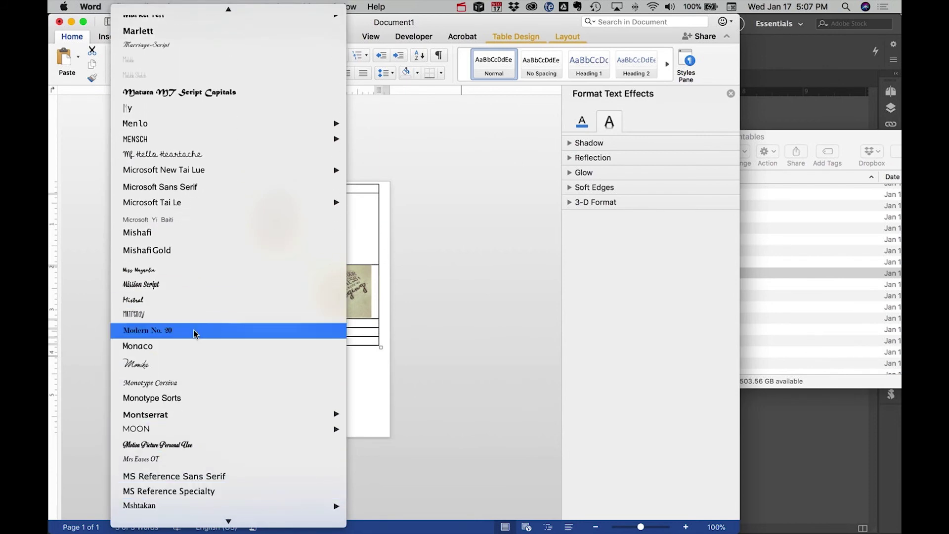
{"action": "left_click", "coordinate": [190, 271]}
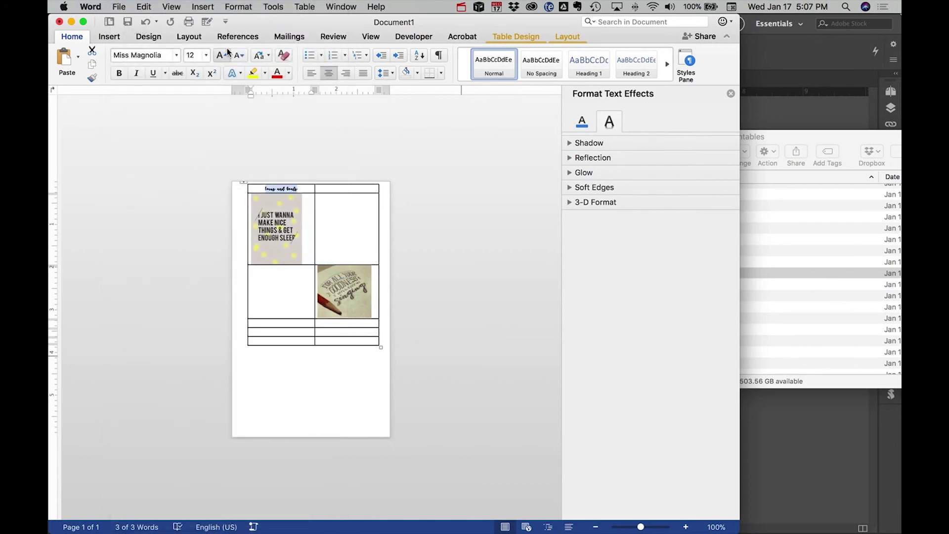
{"action": "left_click", "coordinate": [206, 55]}
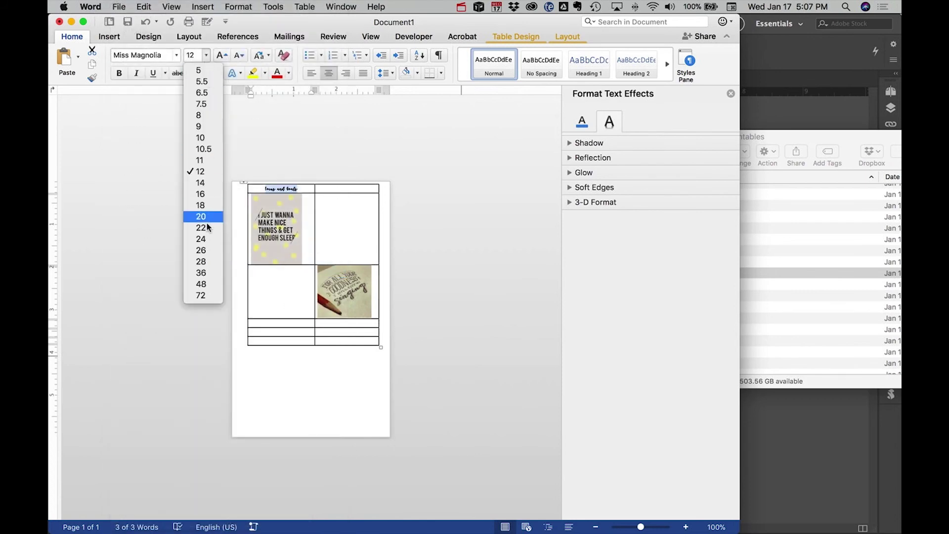
{"action": "left_click", "coordinate": [211, 250]}
{"action": "left_click", "coordinate": [276, 289]}
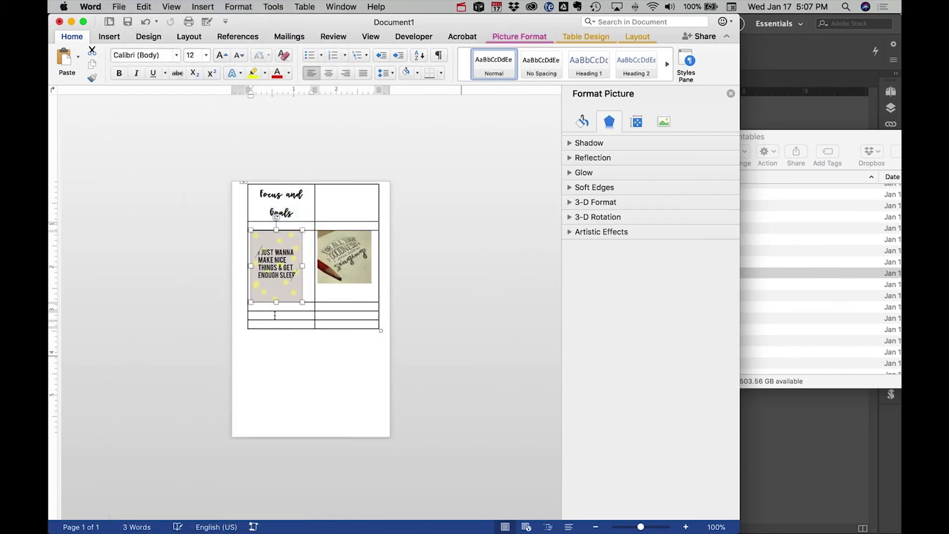
Type '2 lbs / month' in the empty row under the heading, then select that goals row
{"action": "left_click", "coordinate": [293, 225]}
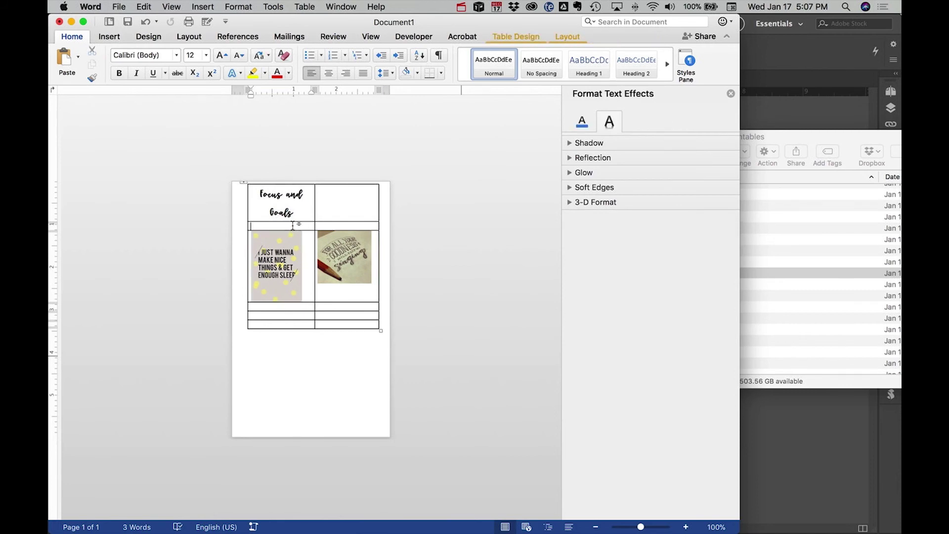
{"action": "type", "text": "2 lbs / month"}
{"action": "key", "text": "Tab"}
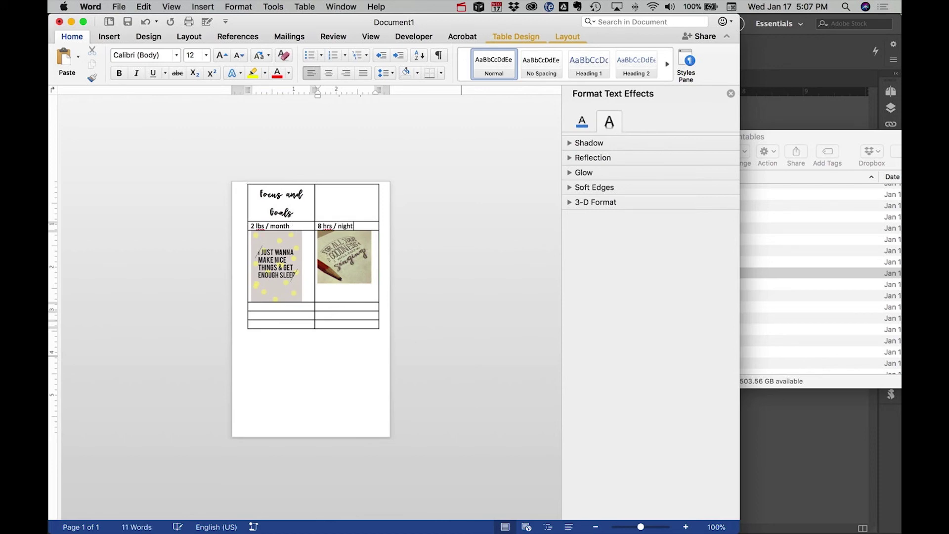
{"action": "left_click_drag", "start_coordinate": [370, 227], "coordinate": [272, 213]}
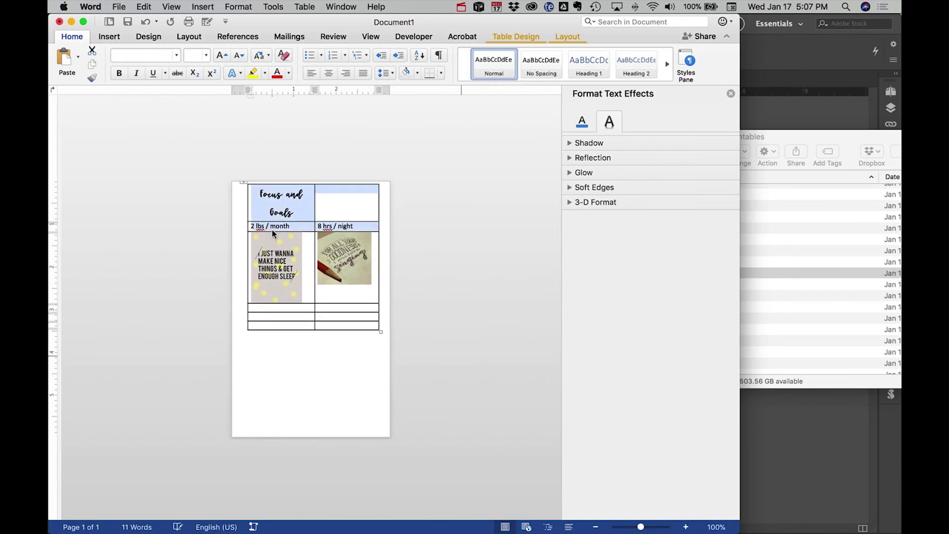
{"action": "left_click_drag", "start_coordinate": [355, 227], "coordinate": [293, 226]}
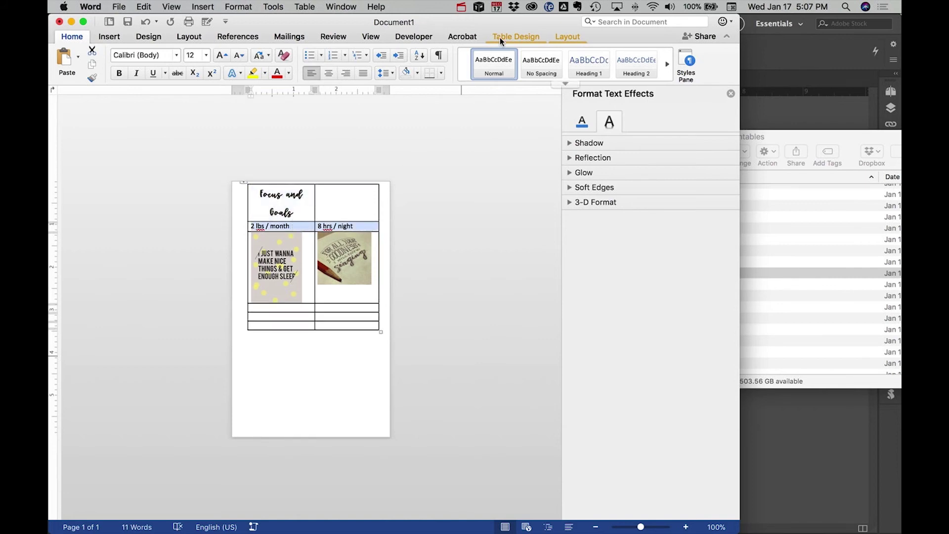
Centre the goals text and drag the goals row taller to 0.65 inch
{"action": "left_click", "coordinate": [328, 73]}
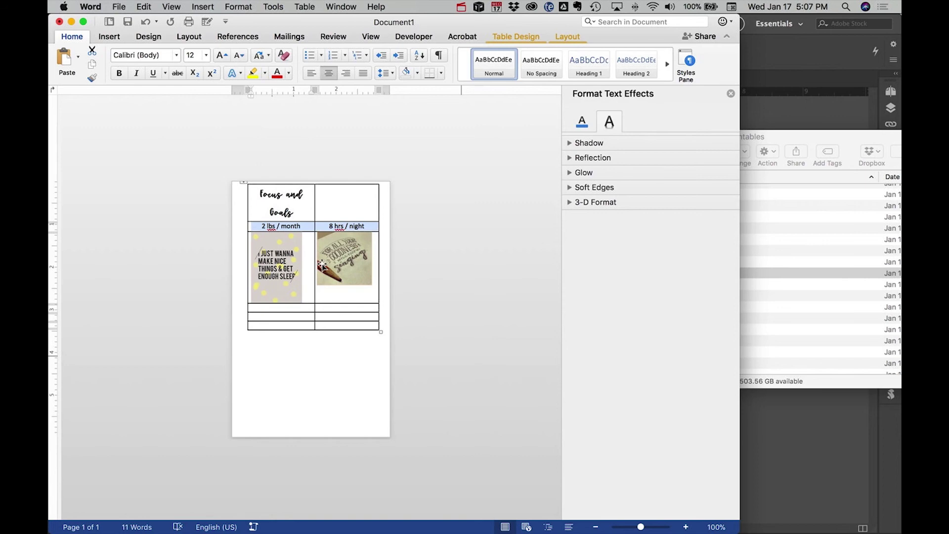
{"action": "left_click_drag", "start_coordinate": [309, 233], "coordinate": [308, 248]}
{"action": "left_click", "coordinate": [297, 227]}
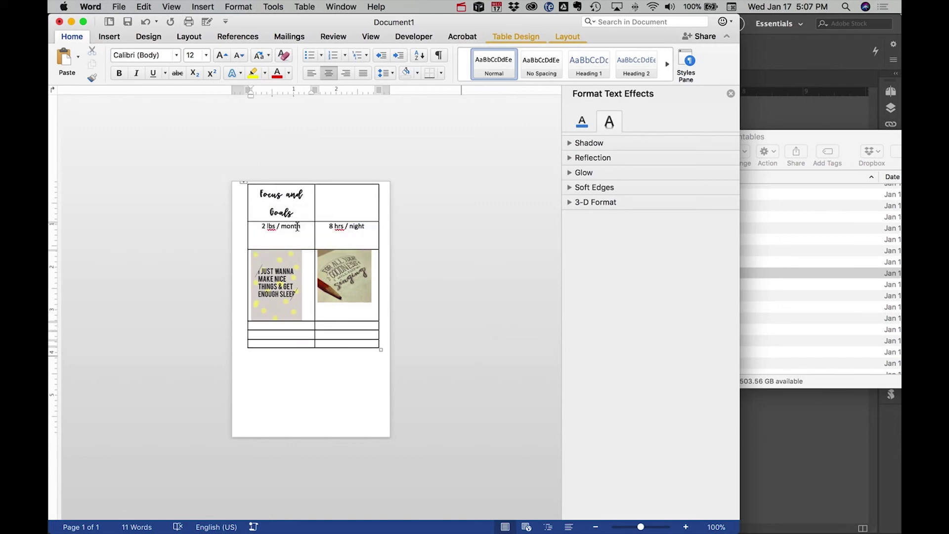
Set the goals row cells to Center vertical alignment in Table Properties
{"action": "left_click", "coordinate": [305, 7]}
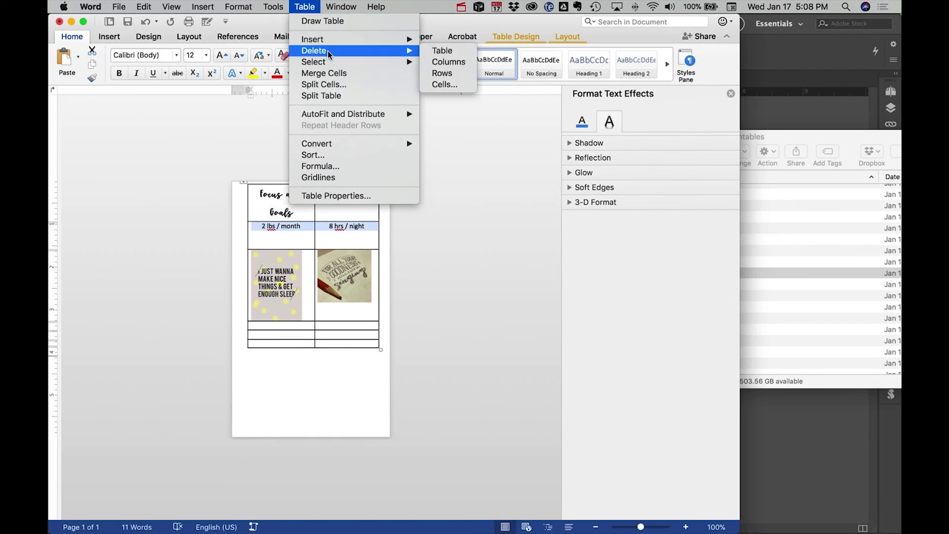
{"action": "left_click", "coordinate": [368, 197]}
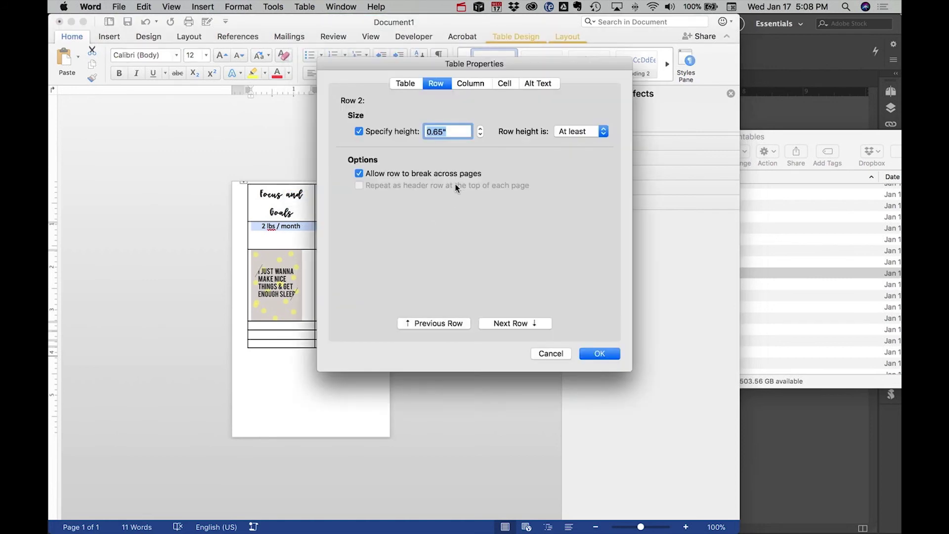
{"action": "left_click", "coordinate": [505, 83]}
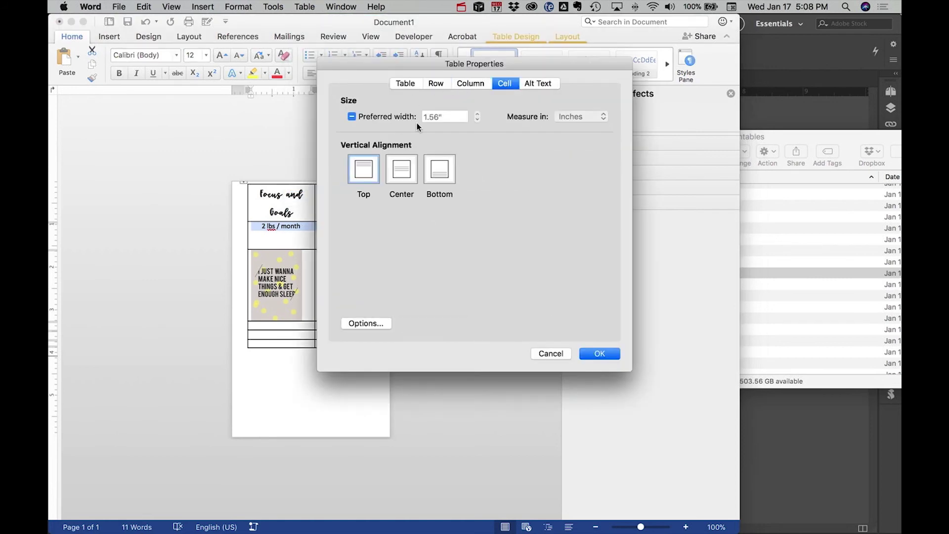
{"action": "left_click", "coordinate": [596, 354]}
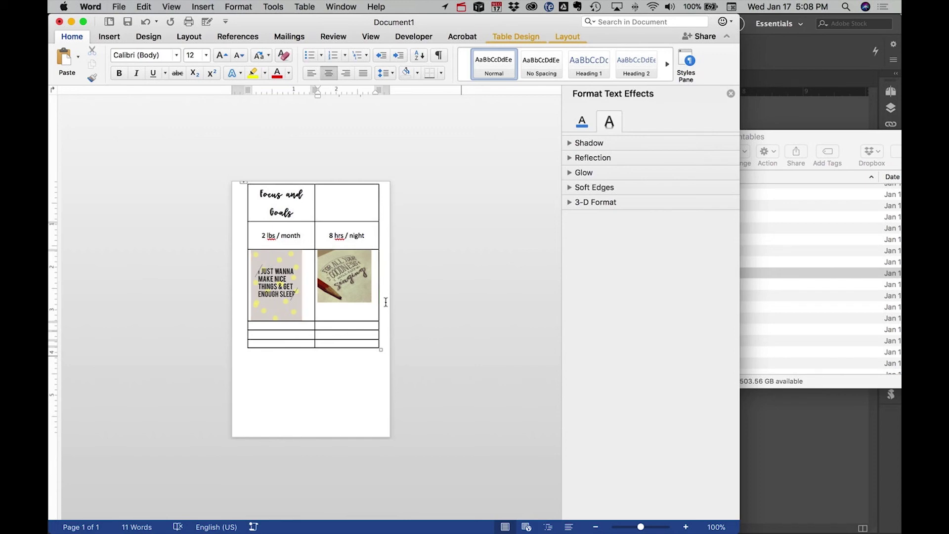
{"action": "left_click_drag", "start_coordinate": [384, 341], "coordinate": [271, 208]}
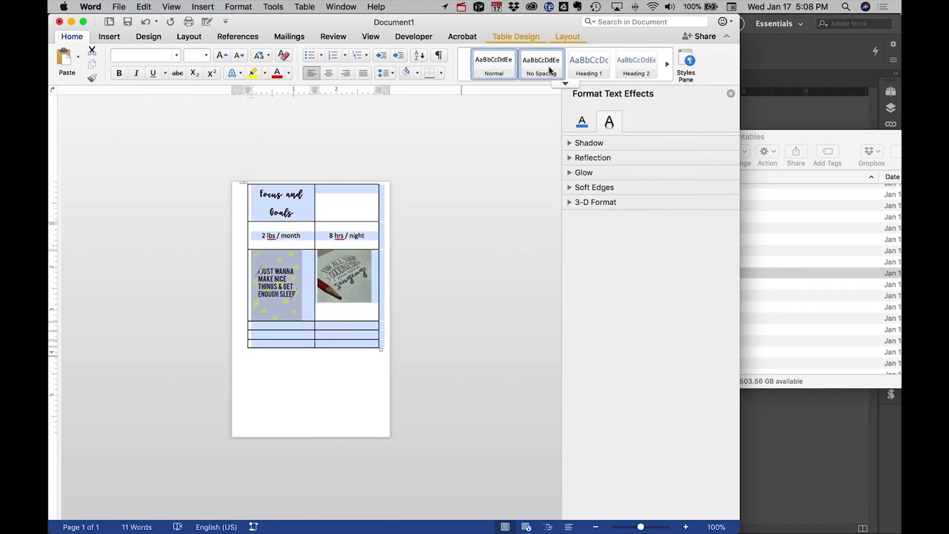
Apply No Border to the whole table from Table Design's Borders list
{"action": "left_click", "coordinate": [514, 34]}
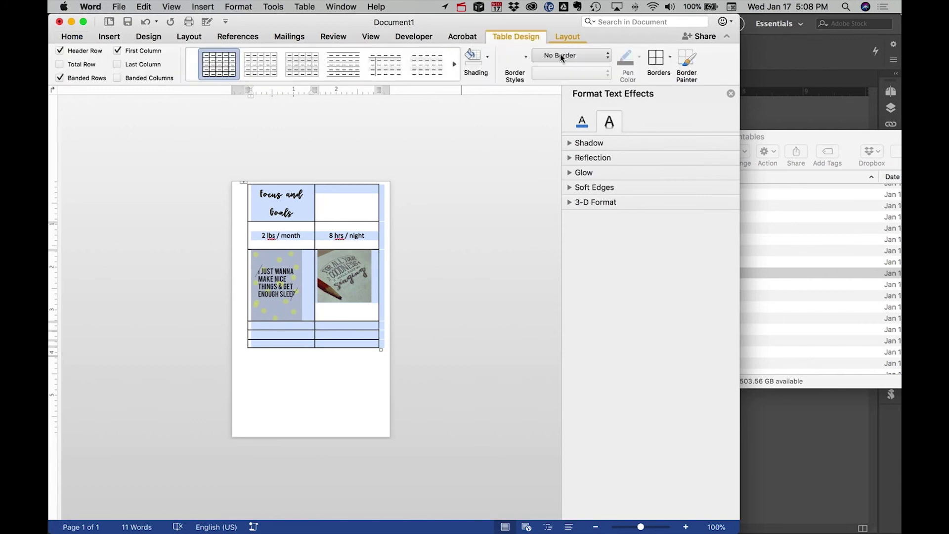
{"action": "left_click", "coordinate": [670, 58]}
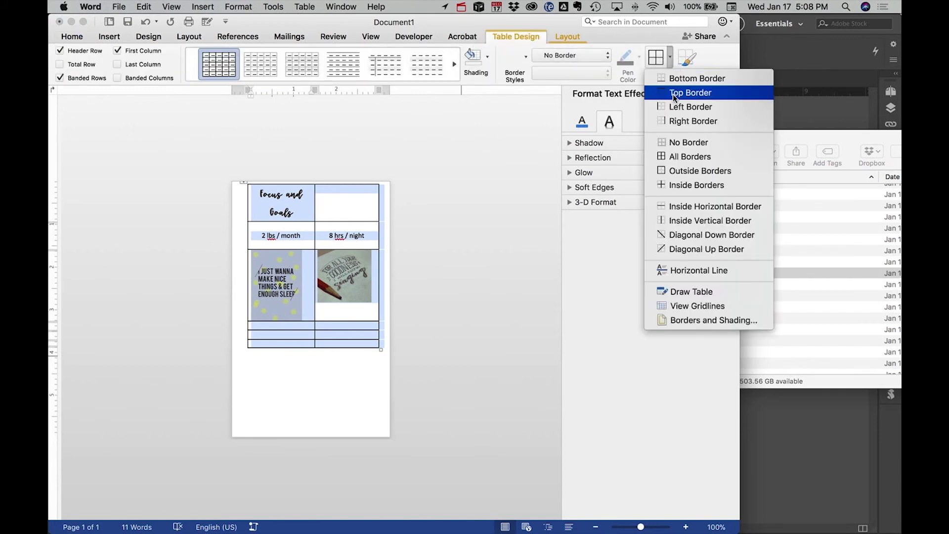
{"action": "left_click", "coordinate": [676, 143]}
{"action": "left_click", "coordinate": [329, 447]}
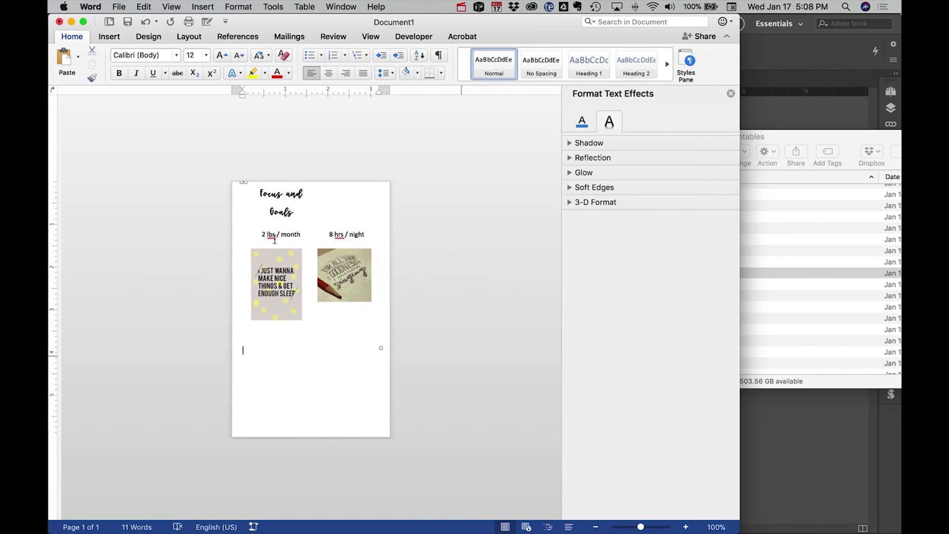
{"action": "left_click", "coordinate": [259, 192]}
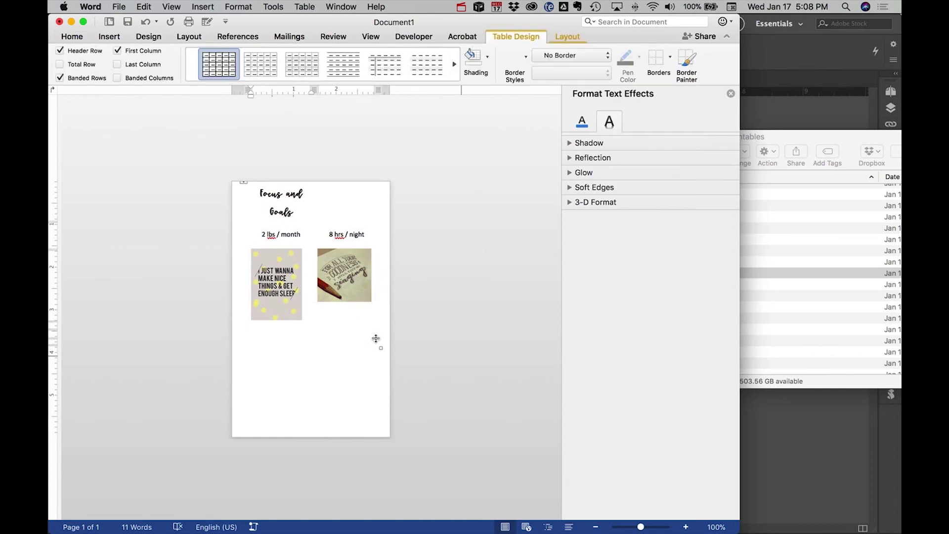
Delete the table rows below the heading and add a text box reading 'Focus and Goals'
{"action": "left_click_drag", "start_coordinate": [384, 360], "coordinate": [223, 165]}
{"action": "key", "text": "Delete"}
{"action": "left_click", "coordinate": [203, 7]}
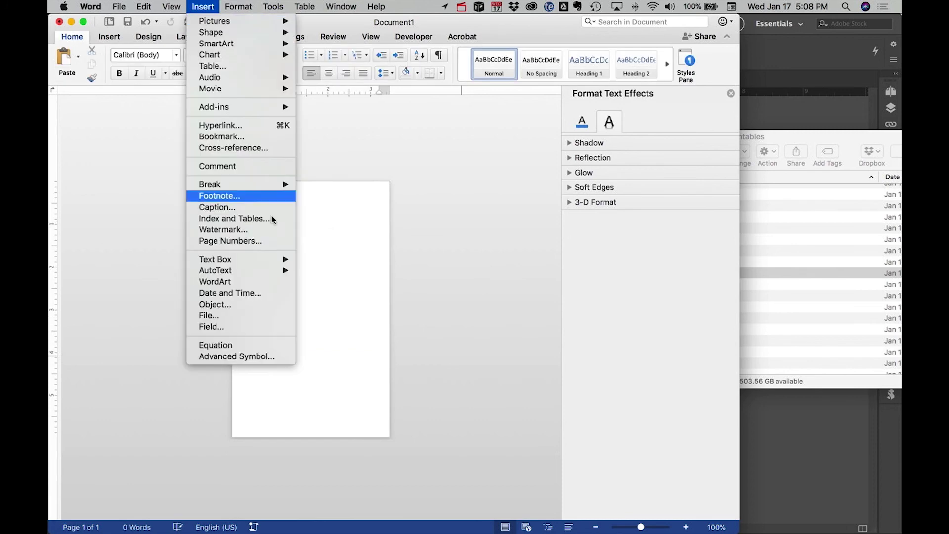
{"action": "mouse_move", "coordinate": [238, 260]}
{"action": "left_click", "coordinate": [324, 259]}
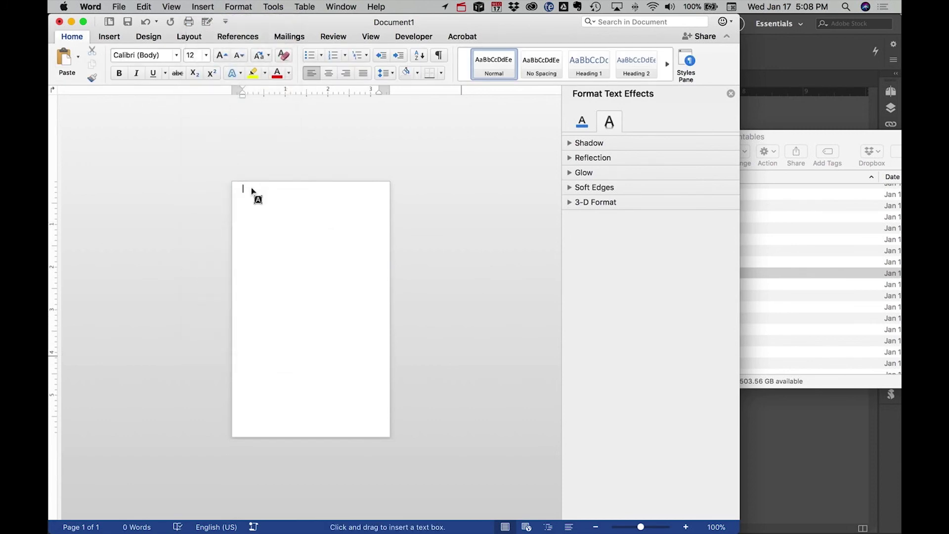
{"action": "left_click_drag", "start_coordinate": [245, 192], "coordinate": [303, 250]}
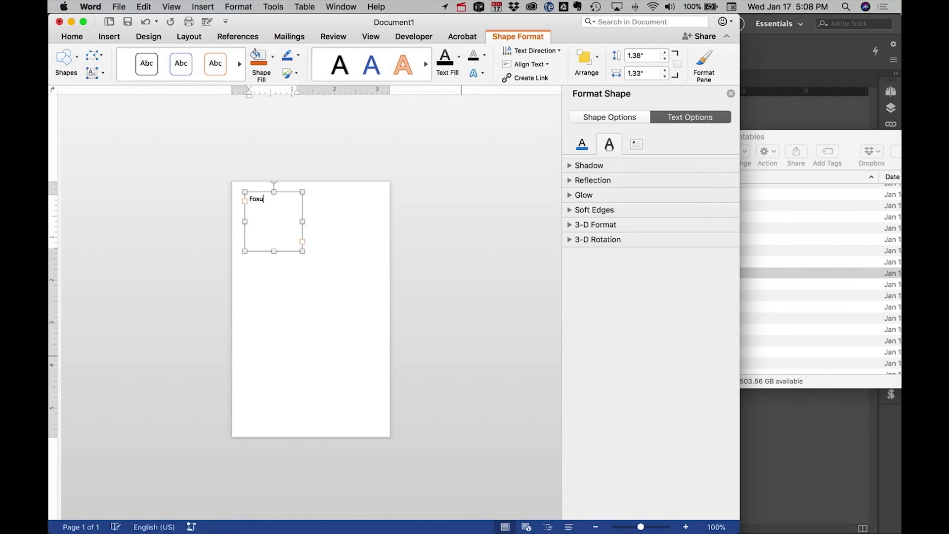
{"action": "type", "text": "Focus and Goals"}
Format 'Focus and Goals' as Miss Magnolia 24 pt, centred, and shrink the box to fit
{"action": "key", "text": "super+a"}
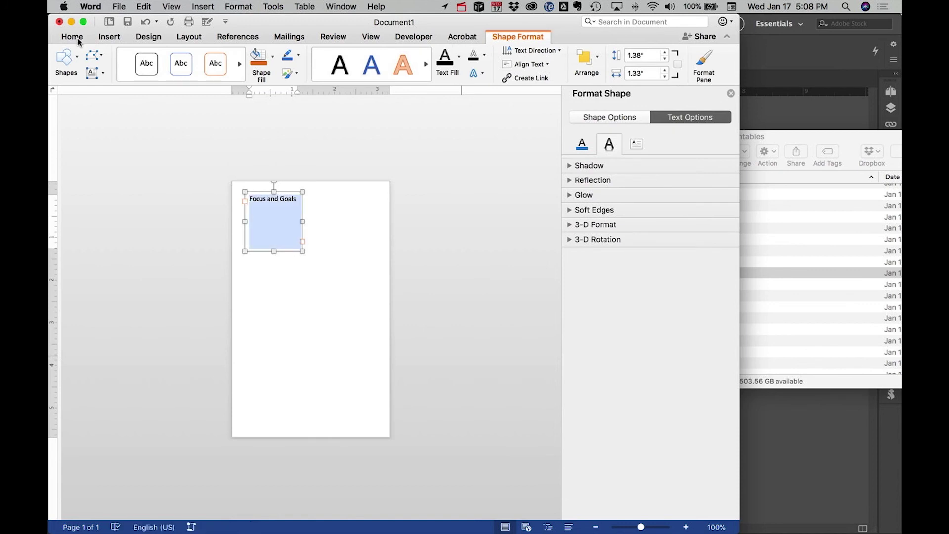
{"action": "left_click", "coordinate": [72, 36]}
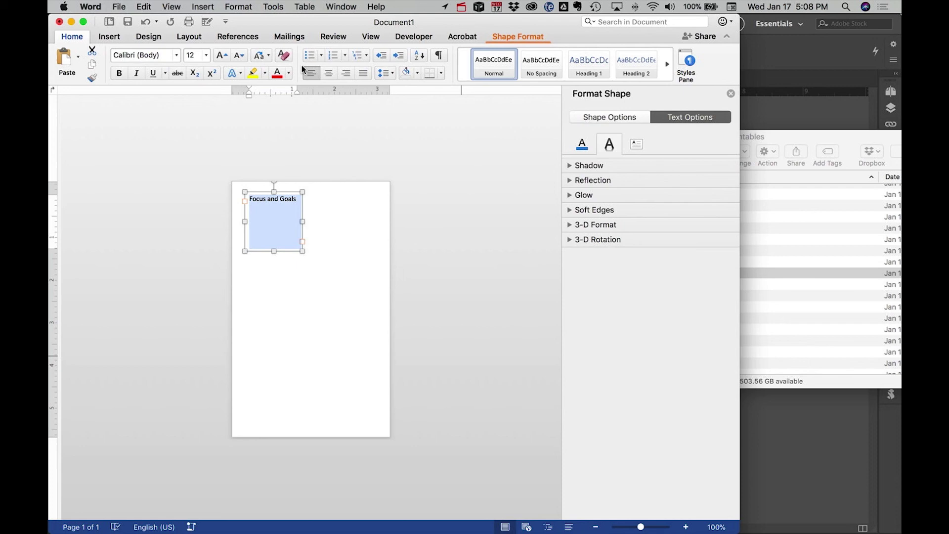
{"action": "left_click", "coordinate": [176, 55]}
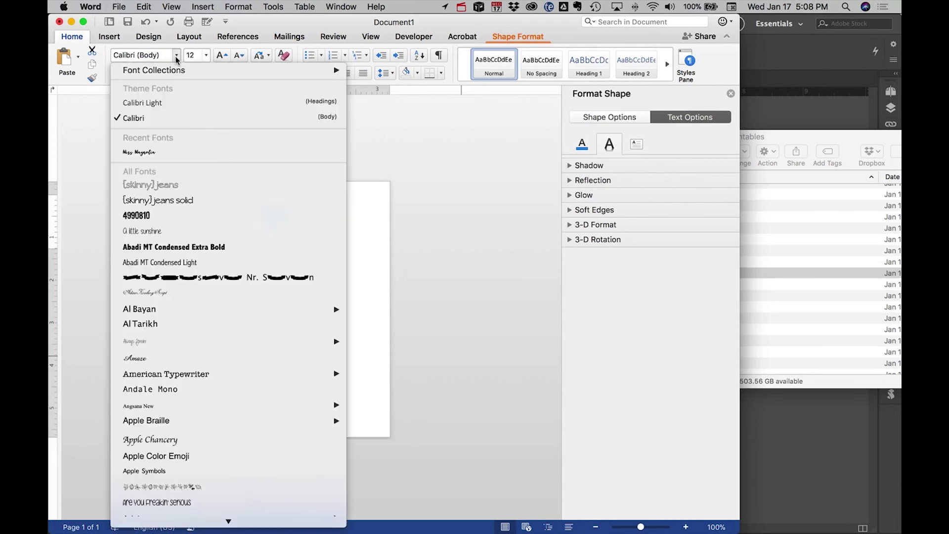
{"action": "left_click", "coordinate": [180, 152]}
{"action": "left_click", "coordinate": [206, 55]}
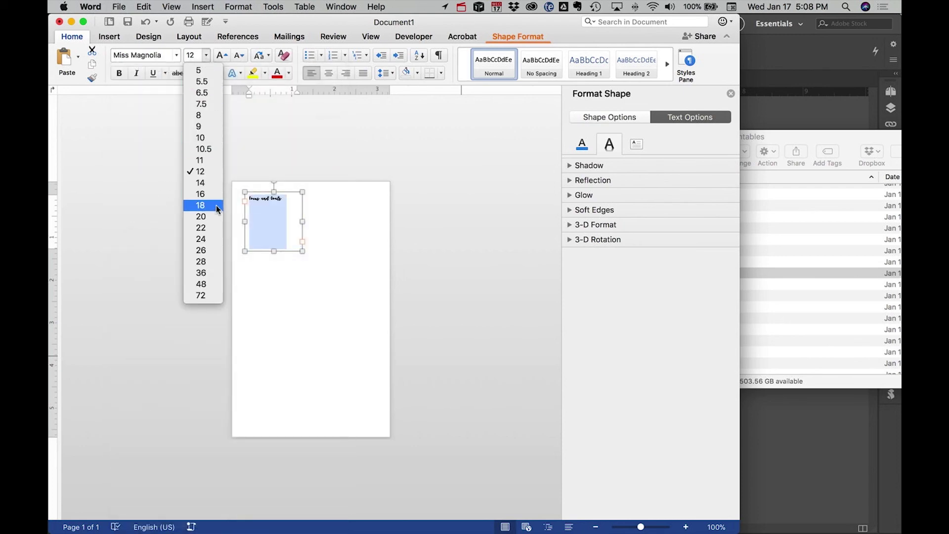
{"action": "left_click", "coordinate": [213, 240]}
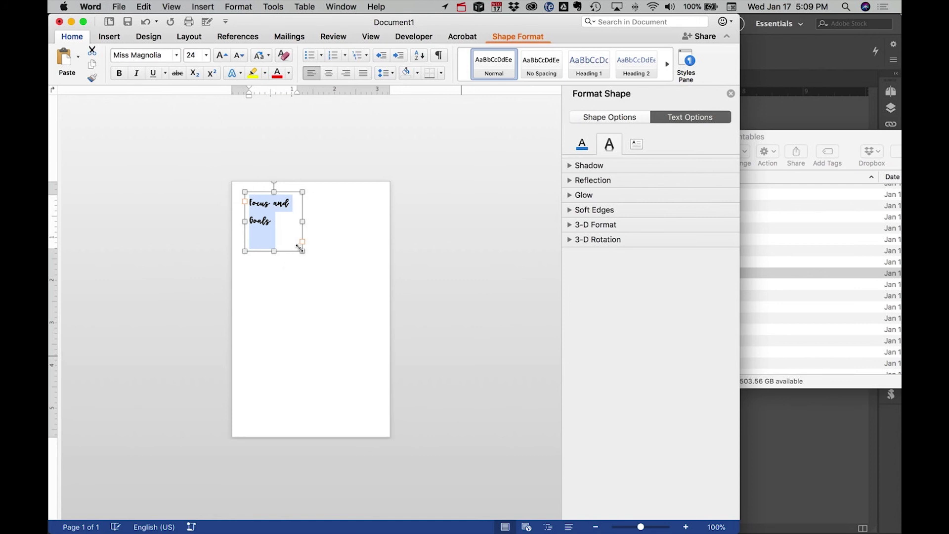
{"action": "left_click_drag", "start_coordinate": [302, 251], "coordinate": [299, 230]}
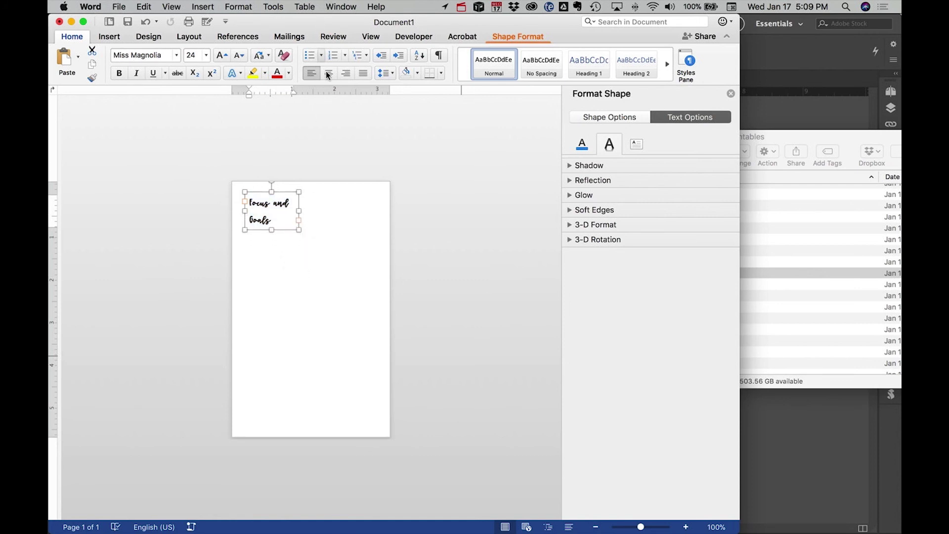
{"action": "left_click", "coordinate": [329, 73]}
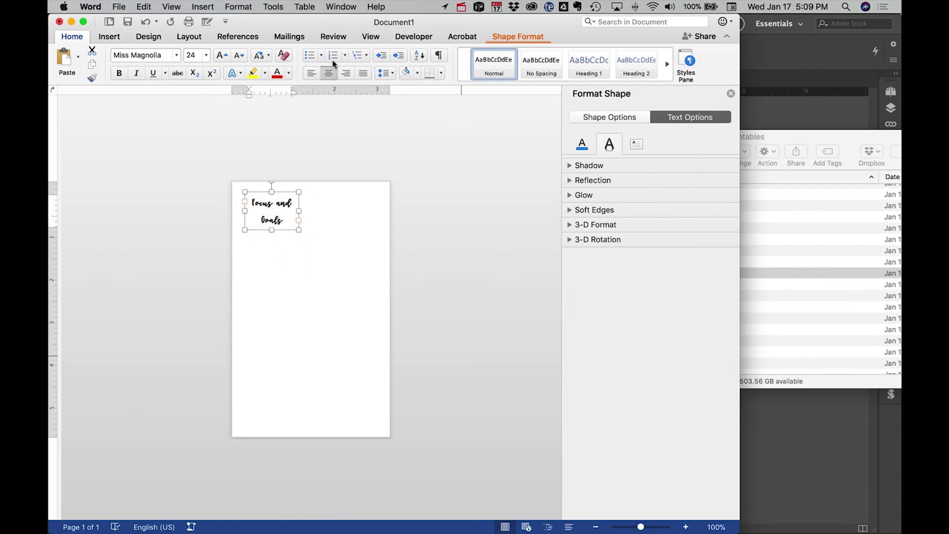
Draw a second empty text box to the right of 'Focus and Goals'
{"action": "double_click", "coordinate": [531, 37]}
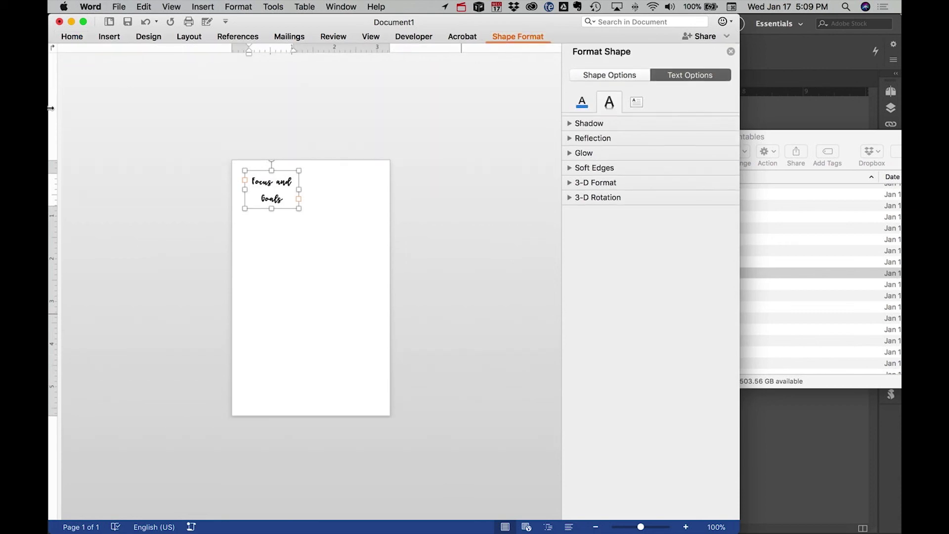
{"action": "left_click", "coordinate": [518, 36]}
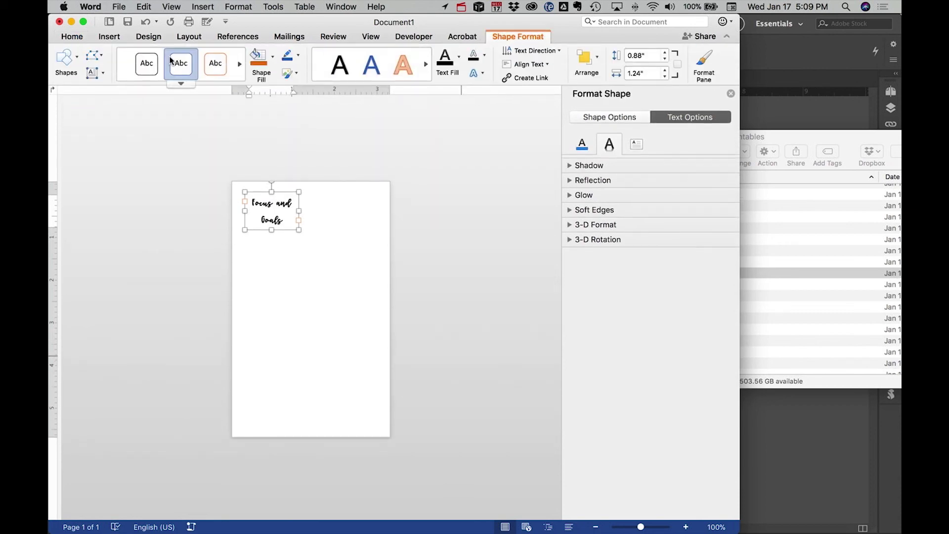
{"action": "left_click", "coordinate": [98, 73]}
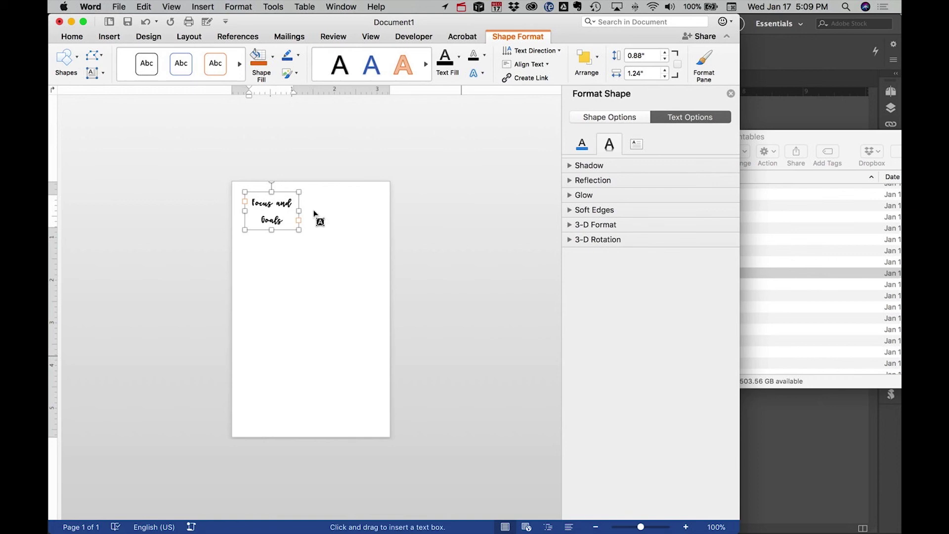
{"action": "mouse_move", "coordinate": [305, 192]}
{"action": "left_mouse_down"}
{"action": "mouse_move", "coordinate": [346, 227]}
{"action": "mouse_move", "coordinate": [378, 230]}
{"action": "left_mouse_up"}
Drop IMG_3722.JPG from the Printables folder into the new box, sized about 1.66 by 1.63 inches
{"action": "left_click", "coordinate": [754, 143]}
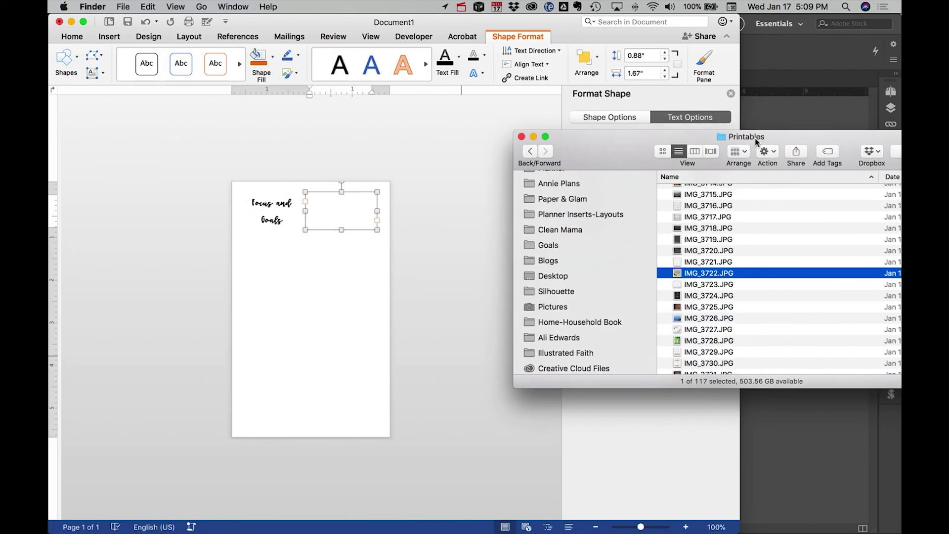
{"action": "left_click_drag", "start_coordinate": [684, 272], "coordinate": [344, 208]}
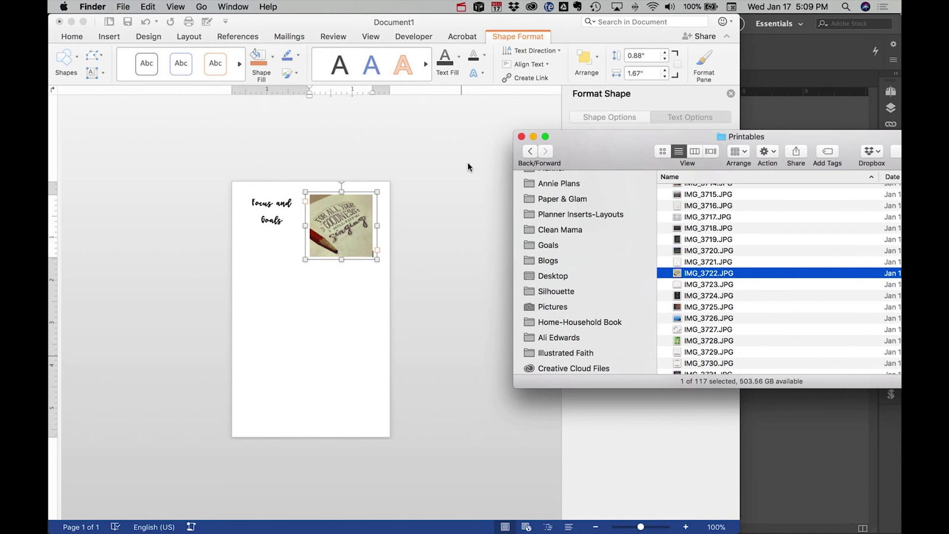
{"action": "left_click", "coordinate": [439, 168]}
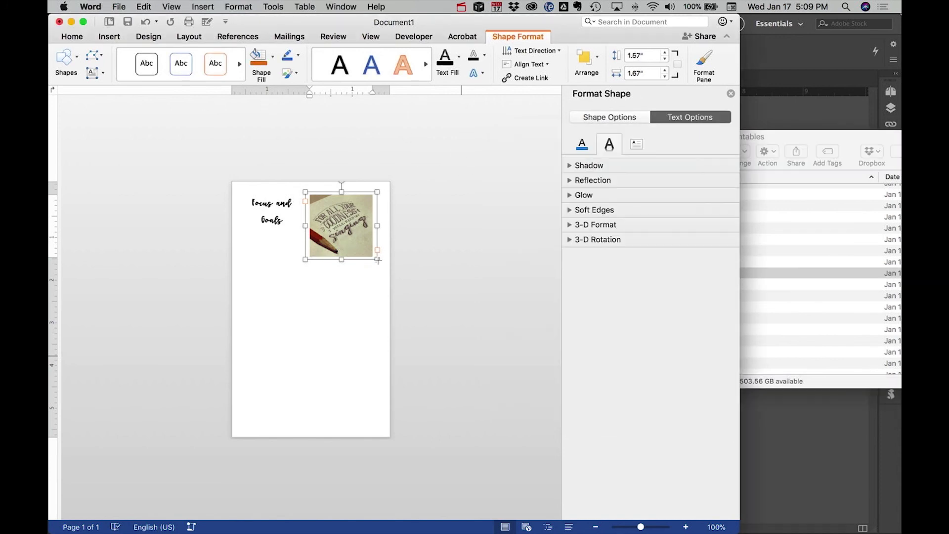
{"action": "left_click_drag", "start_coordinate": [378, 260], "coordinate": [380, 271]}
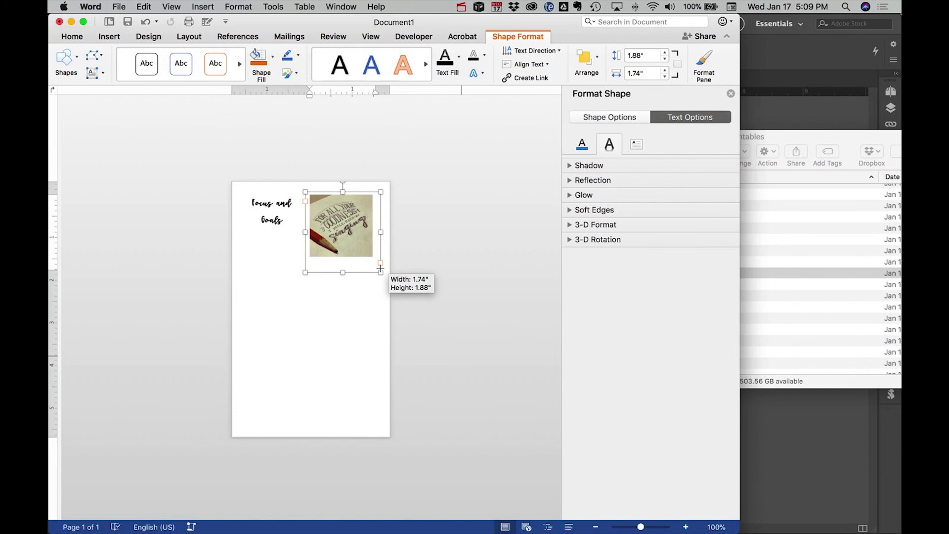
{"action": "mouse_move", "coordinate": [381, 268]}
{"action": "left_mouse_down"}
{"action": "mouse_move", "coordinate": [355, 235]}
{"action": "mouse_move", "coordinate": [384, 266]}
{"action": "mouse_move", "coordinate": [377, 262]}
{"action": "left_mouse_up"}
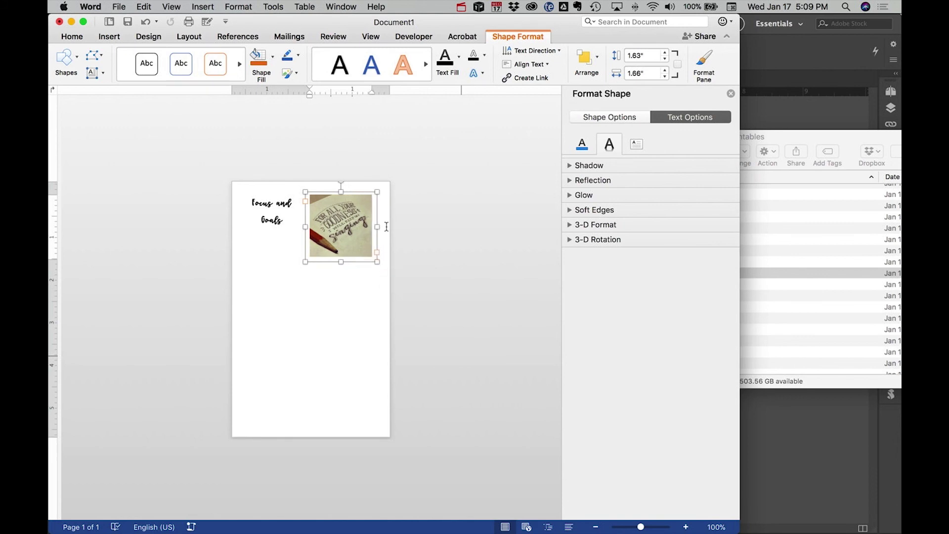
Give the 'Focus and Goals' text box a black Shape Outline
{"action": "left_click", "coordinate": [350, 237]}
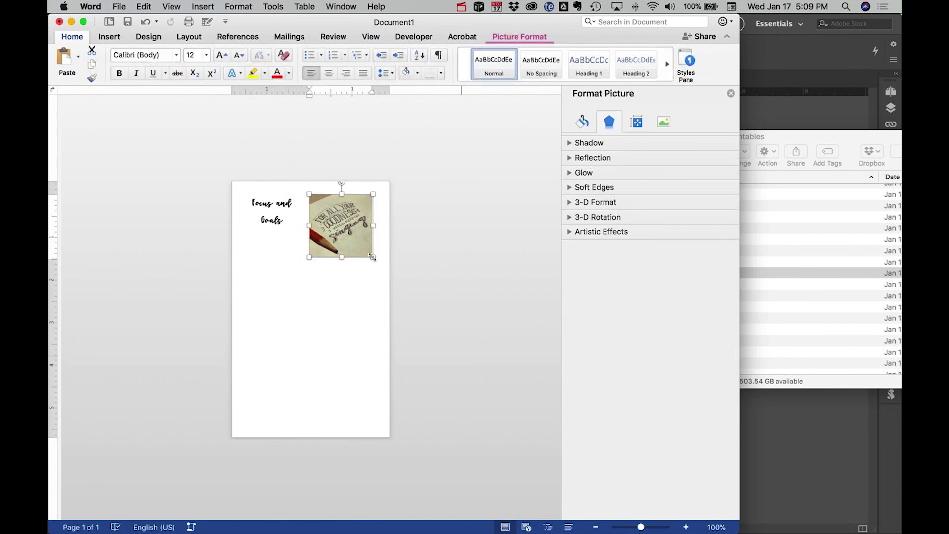
{"action": "left_click", "coordinate": [380, 275]}
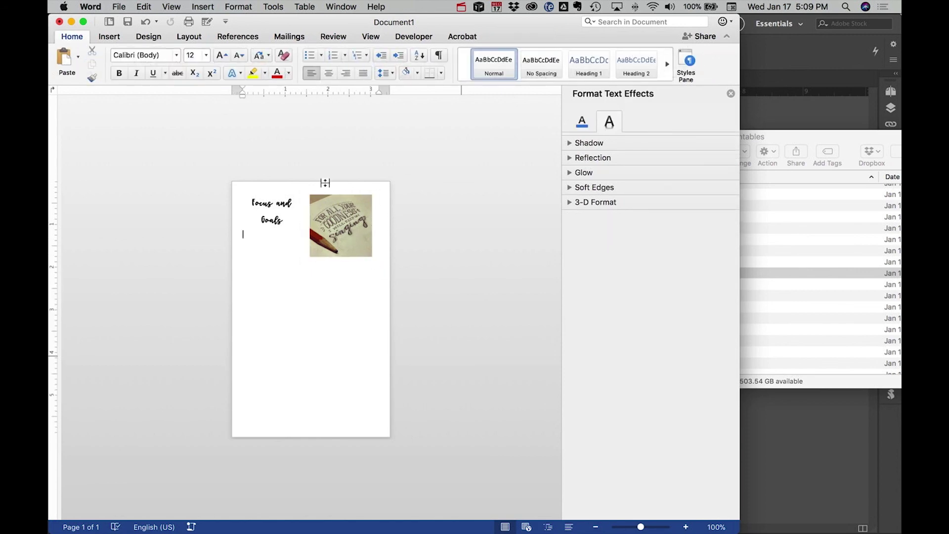
{"action": "left_click", "coordinate": [330, 260]}
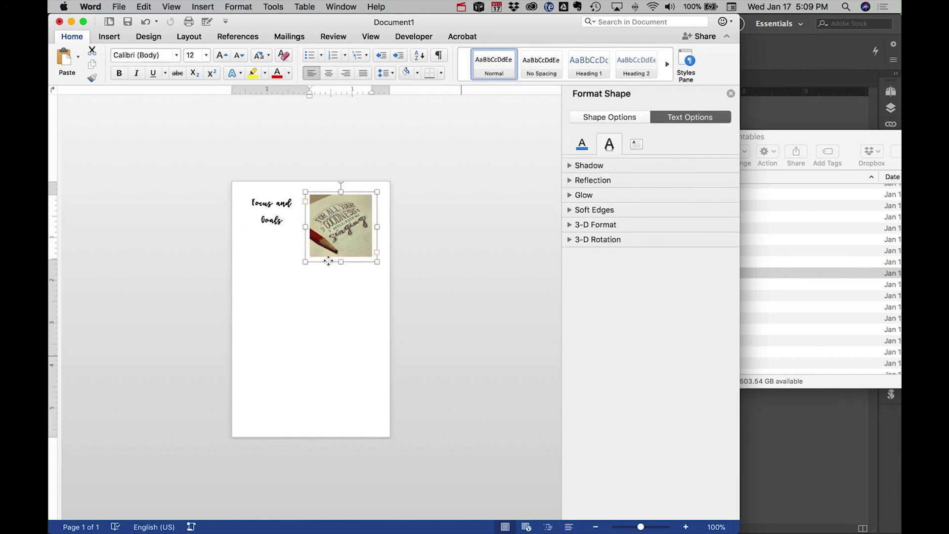
{"action": "left_click", "coordinate": [252, 226]}
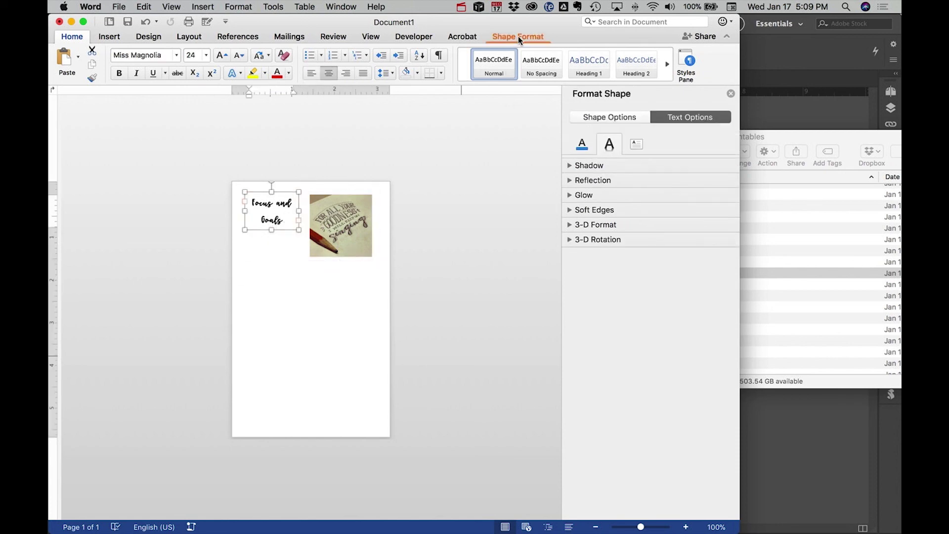
{"action": "left_click", "coordinate": [495, 39]}
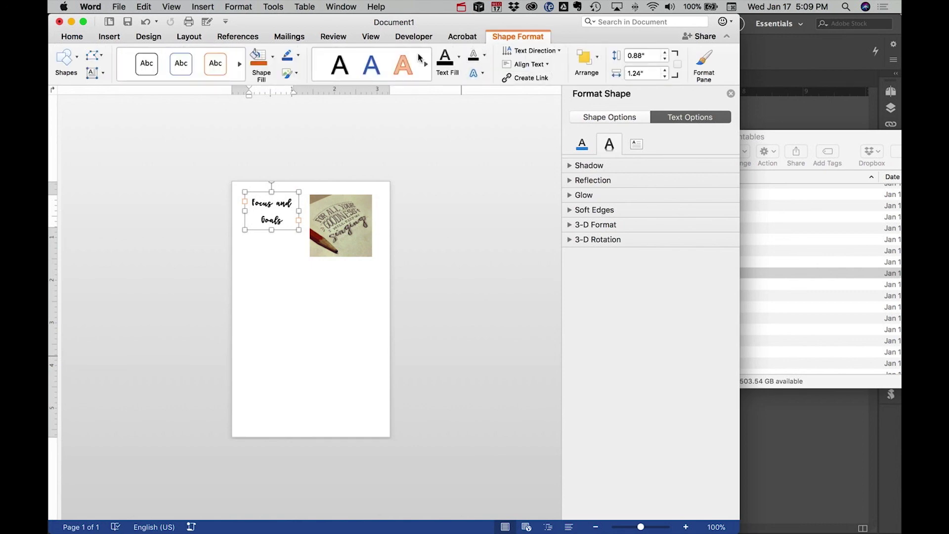
{"action": "left_click", "coordinate": [297, 56]}
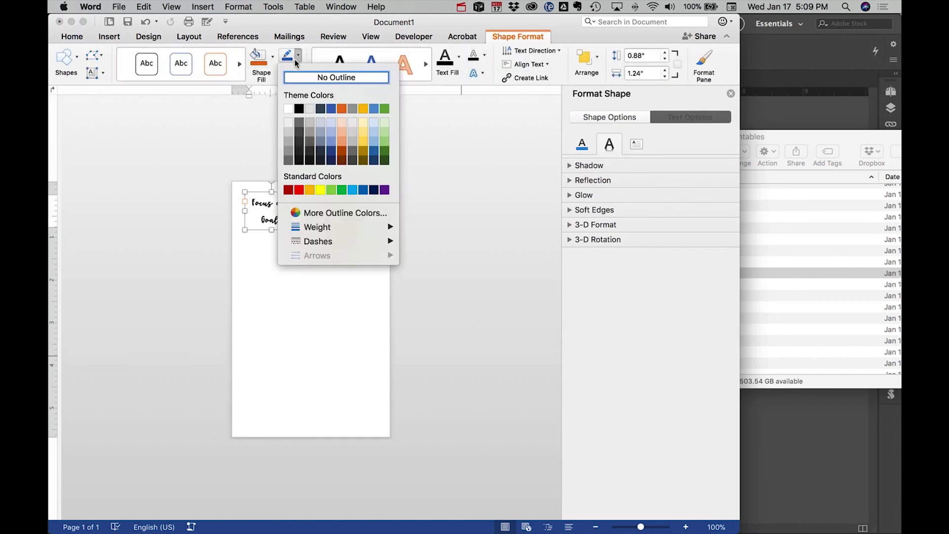
{"action": "left_click", "coordinate": [298, 109]}
{"action": "left_click", "coordinate": [304, 271]}
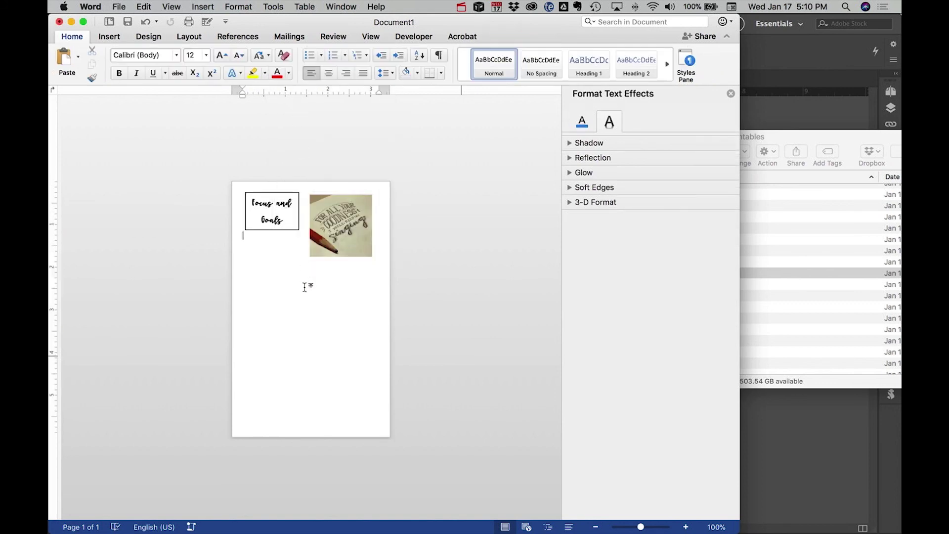
Give the quote photo box a matching black outline
{"action": "left_click", "coordinate": [359, 259]}
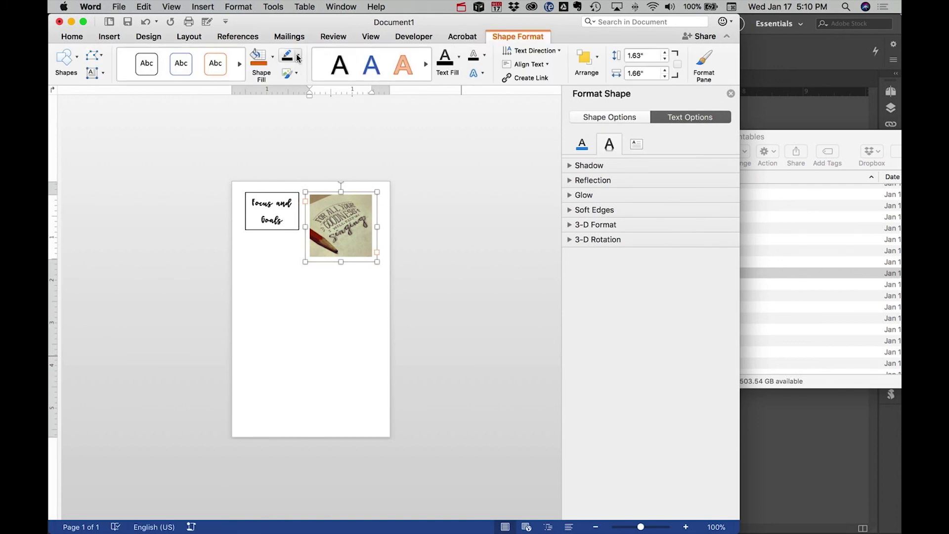
{"action": "left_click", "coordinate": [298, 55]}
{"action": "left_click", "coordinate": [299, 109]}
{"action": "left_click", "coordinate": [339, 301]}
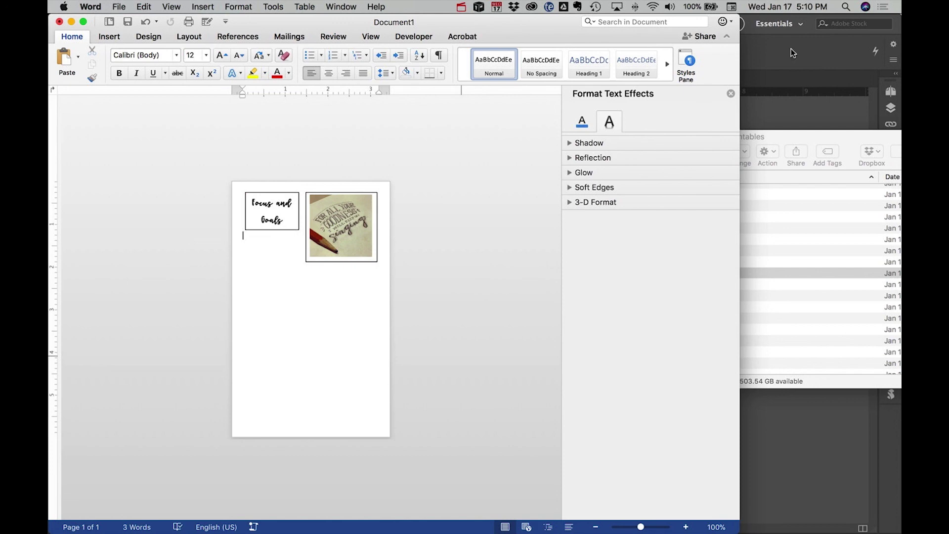
In InDesign, view vision board_blank.indd, then return to the finished vision board.indd spread
{"action": "left_click", "coordinate": [753, 34]}
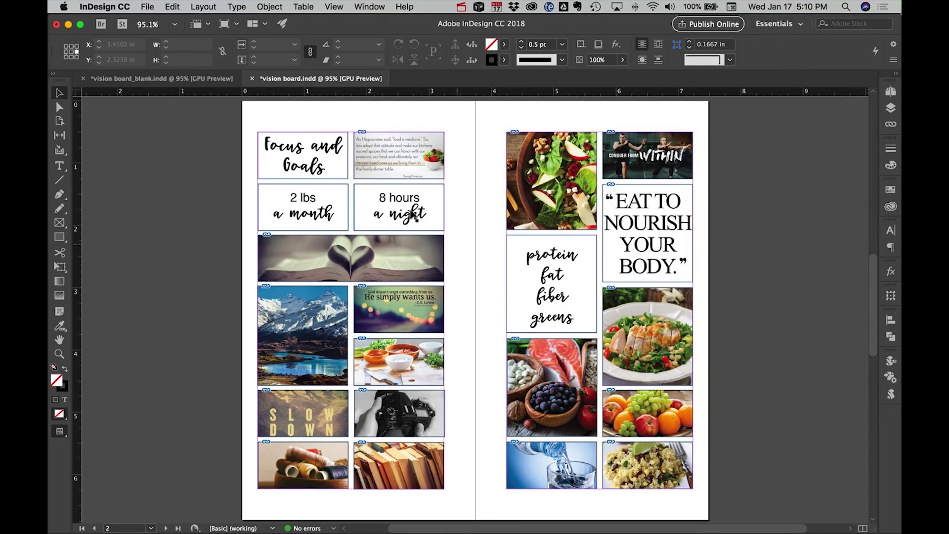
{"action": "left_click", "coordinate": [189, 77]}
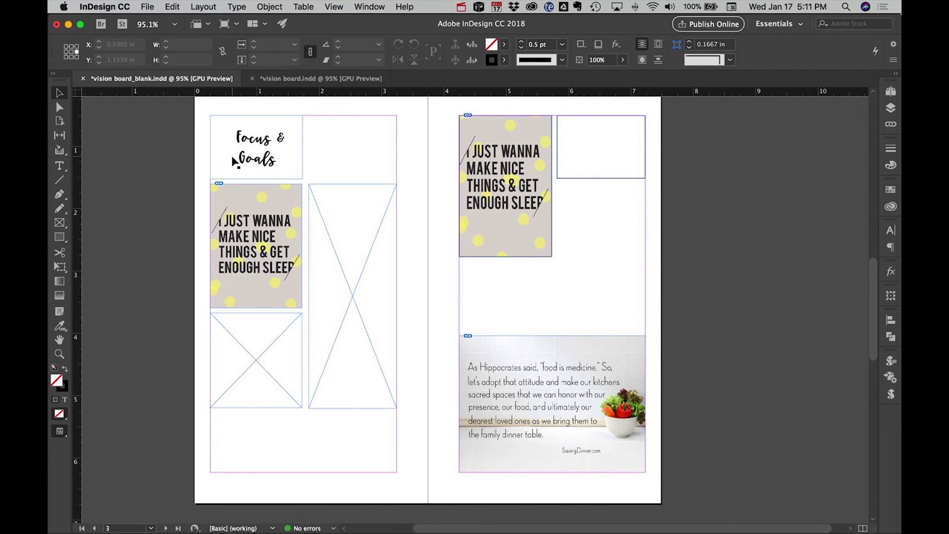
{"action": "left_click", "coordinate": [314, 79]}
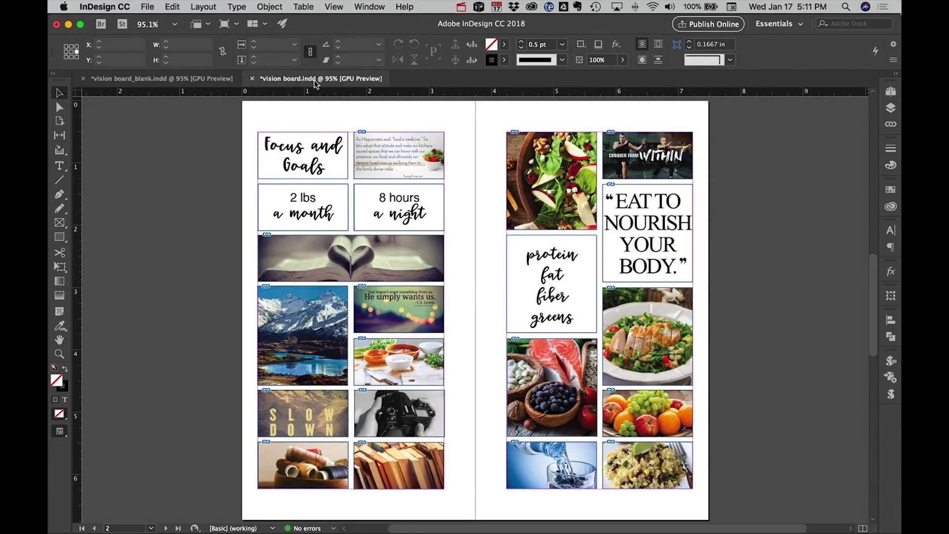